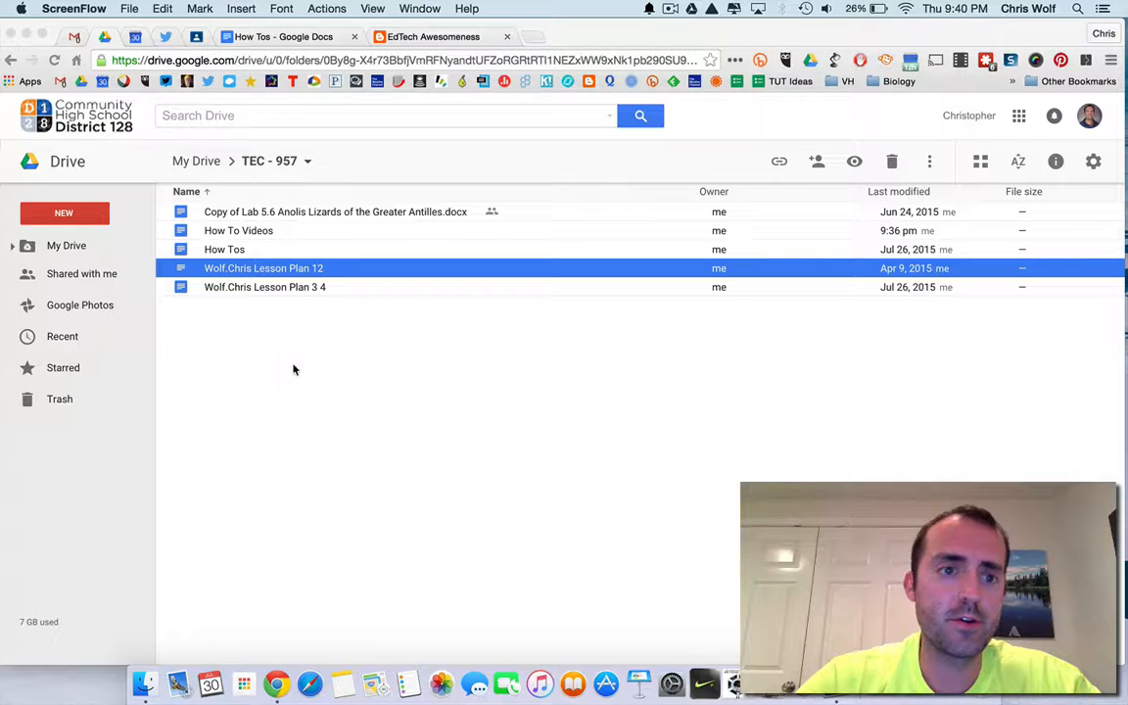
Create a new Google Form from the Drive folder.
click(75, 215)
click(76, 214)
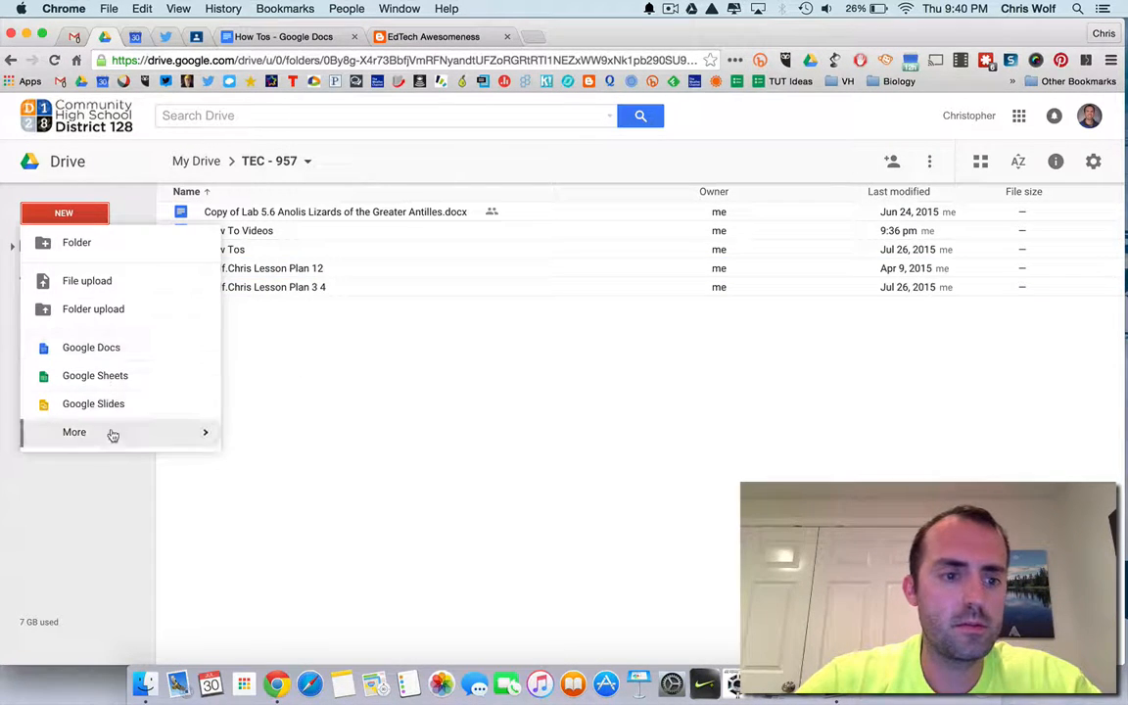
mouse_move(155, 426)
click(299, 151)
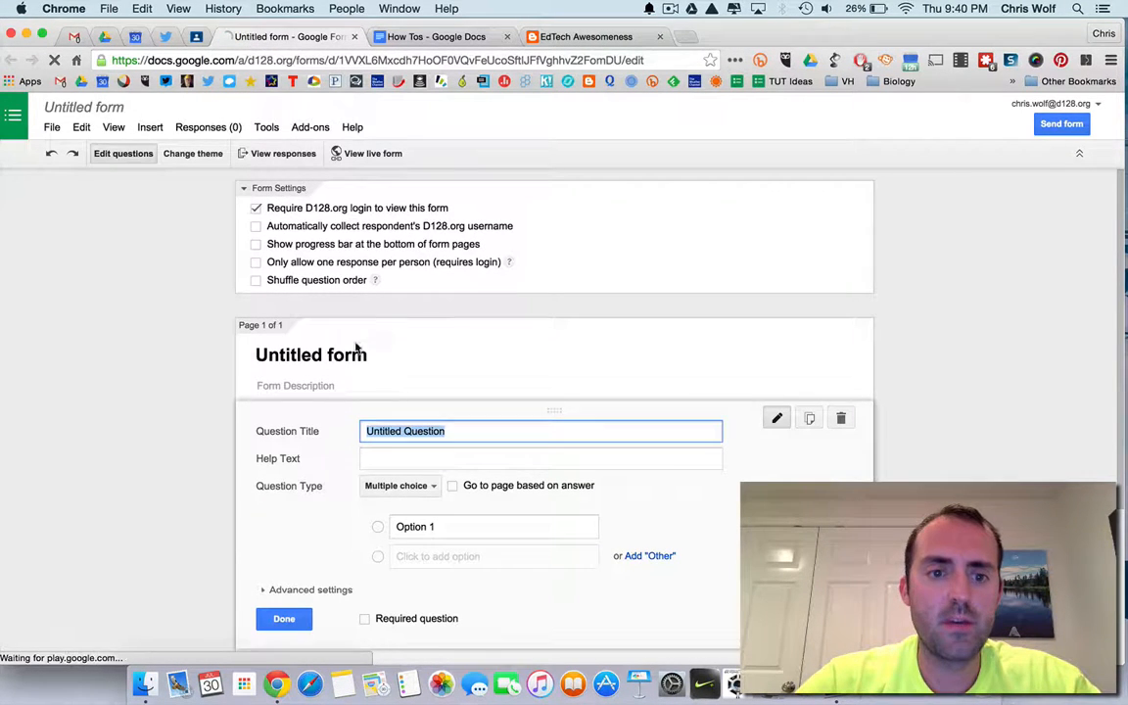
Title the form Quiz 1.
click(353, 348)
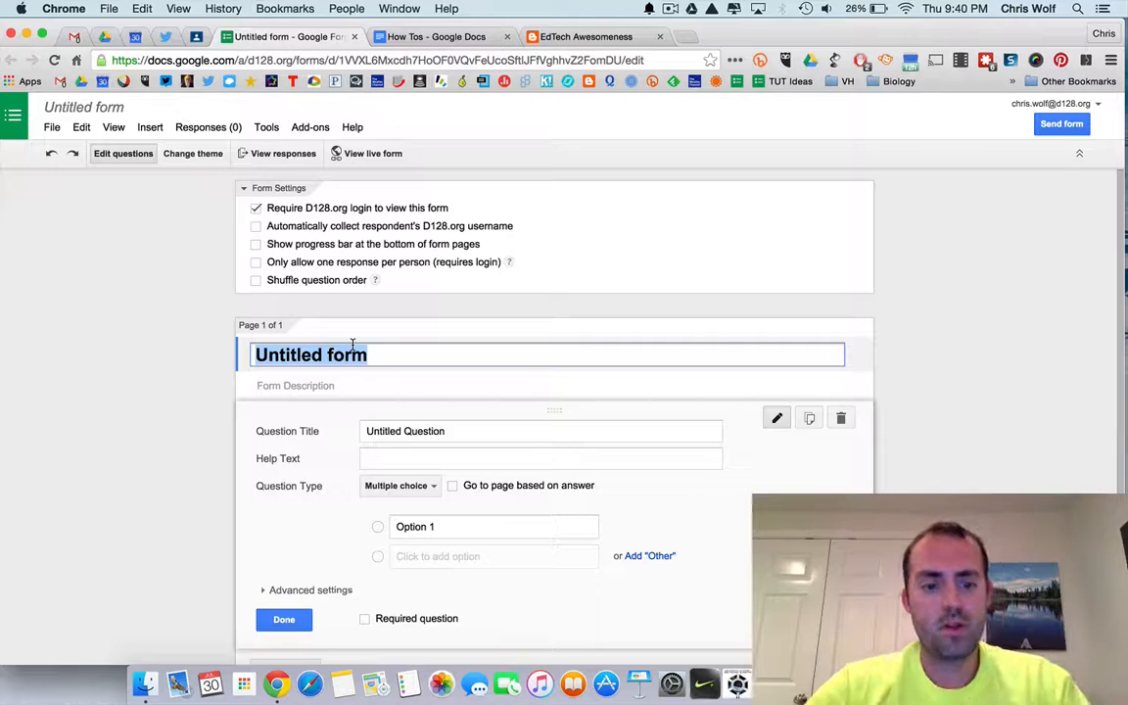
text(Quiz 1)
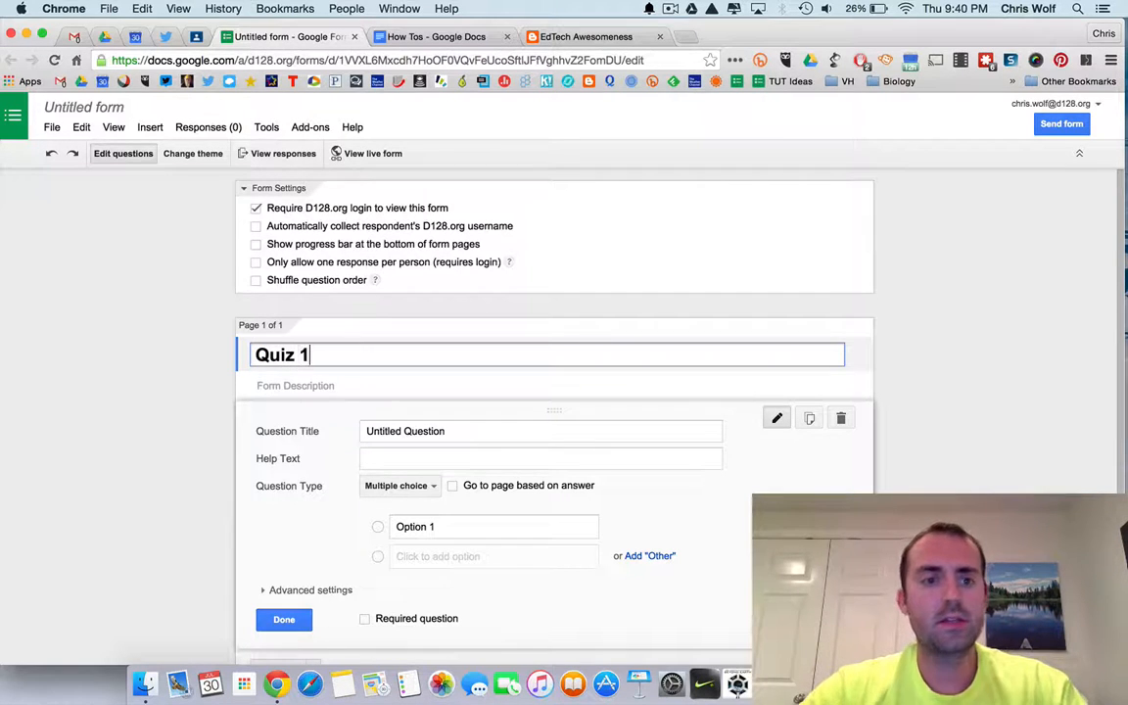
click(997, 403)
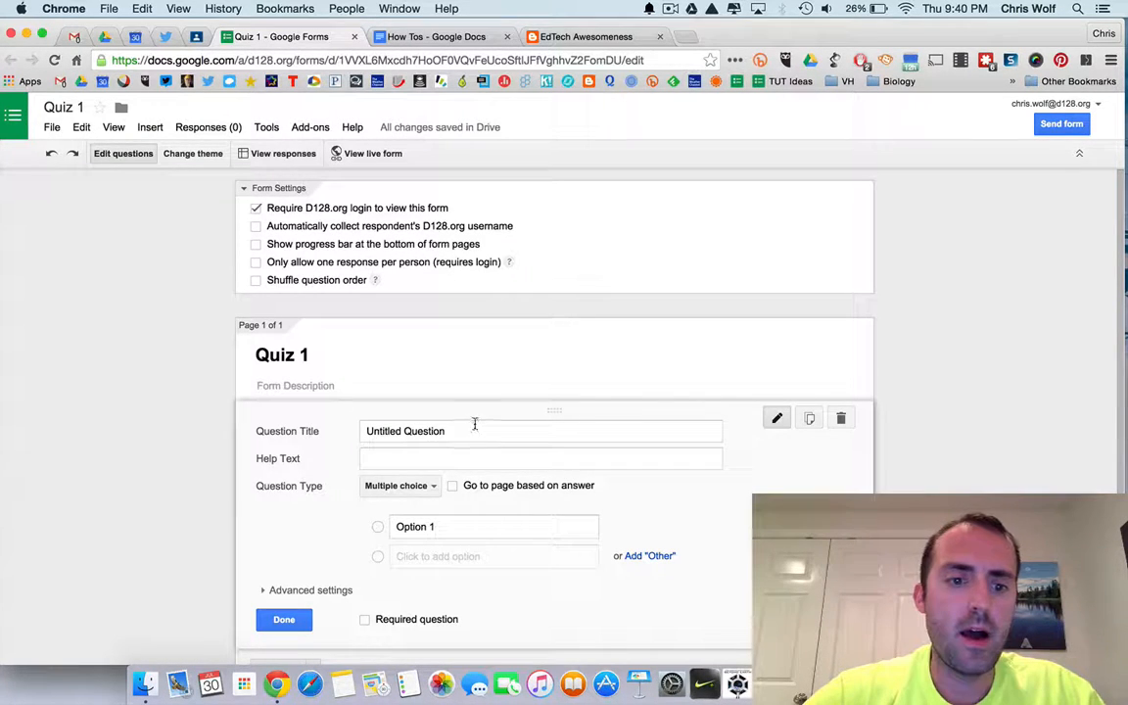
Turn the first question into a Text question titled Last Name and finish editing it.
click(423, 486)
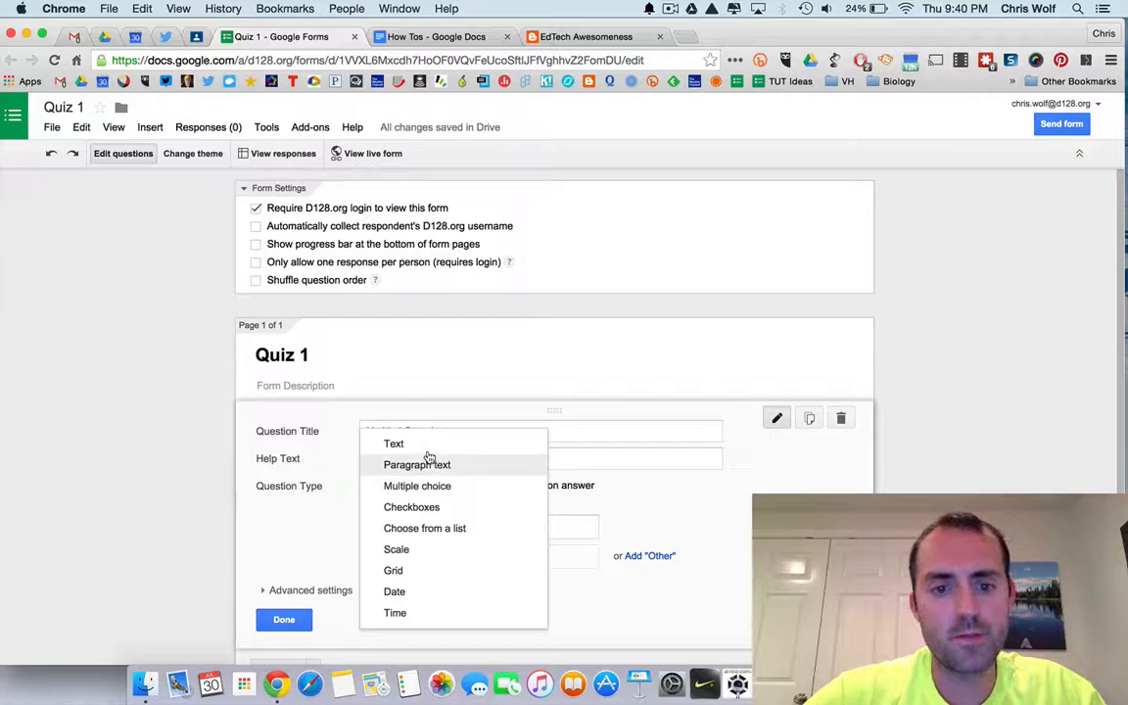
click(426, 445)
double_click(439, 431)
triple_click(440, 431)
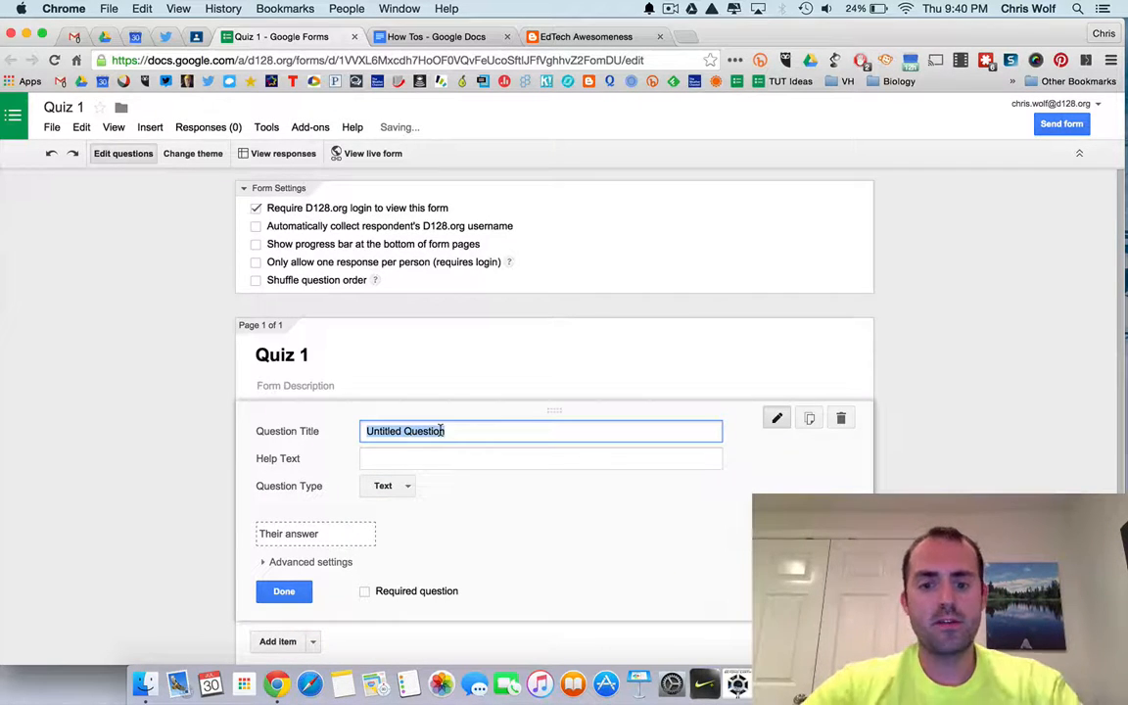
text(Last Name)
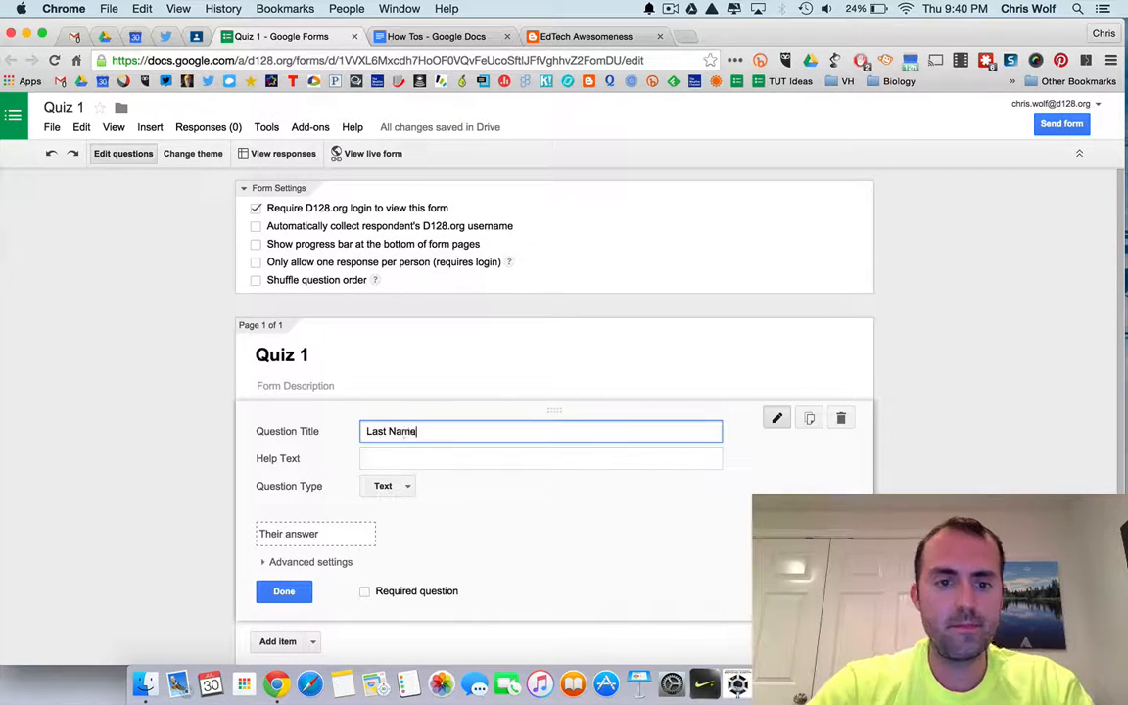
click(284, 592)
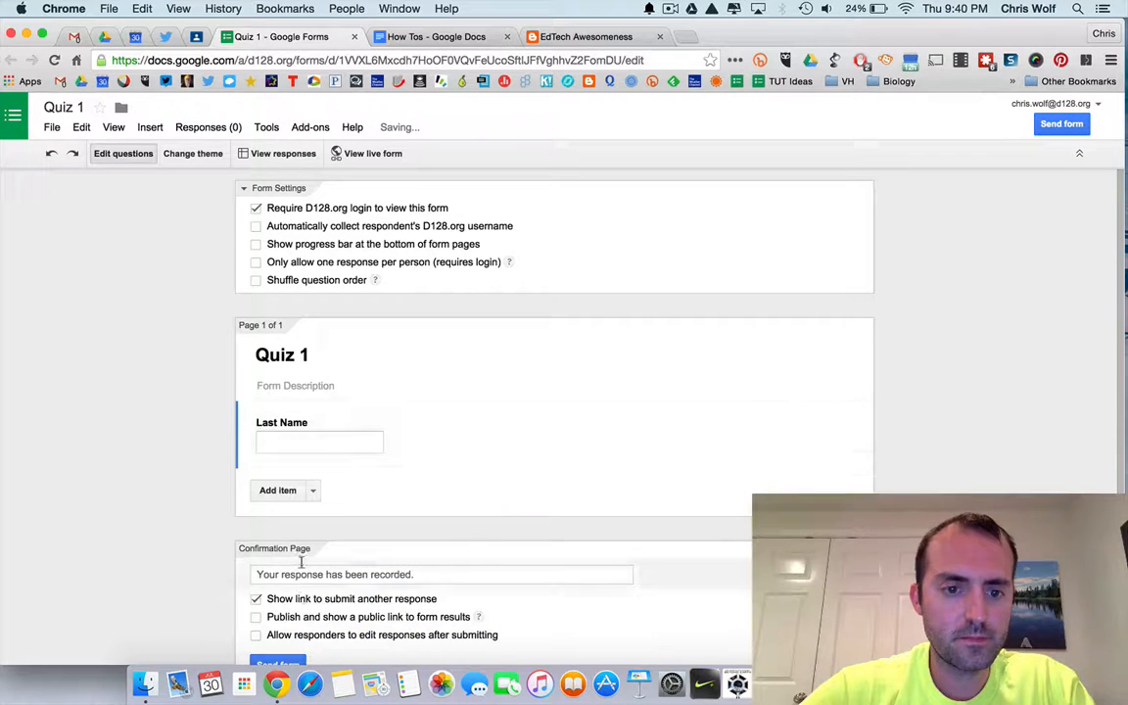
Add a second Text question titled First Name.
click(314, 491)
click(308, 534)
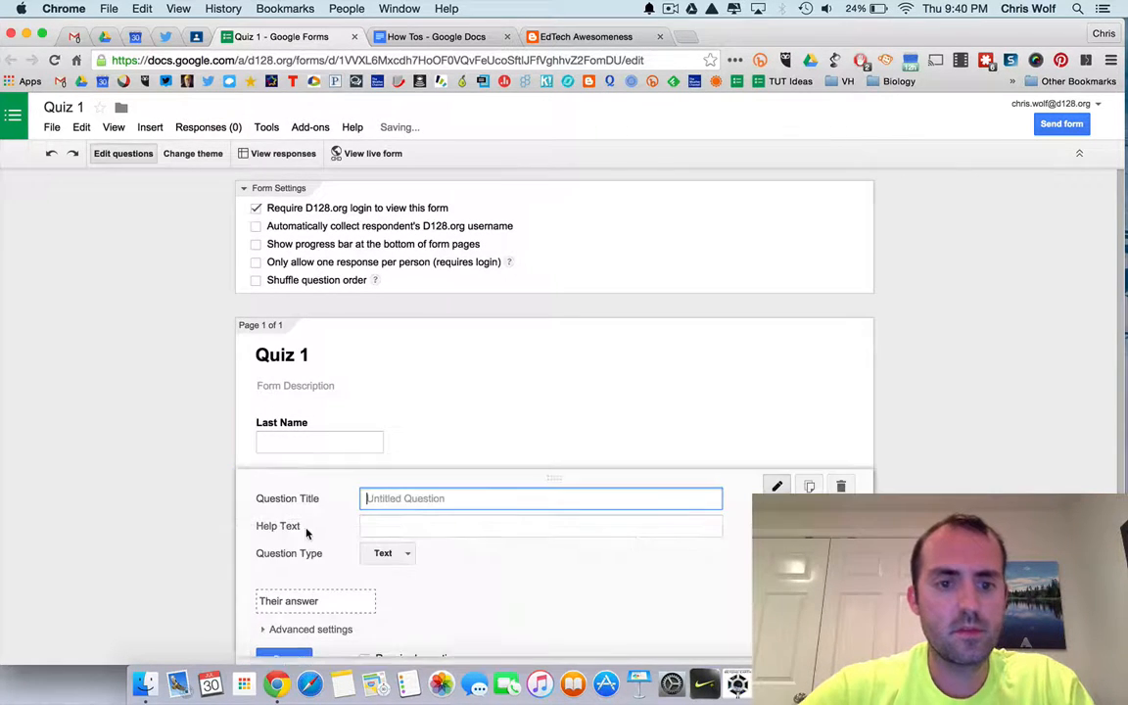
text(First Name)
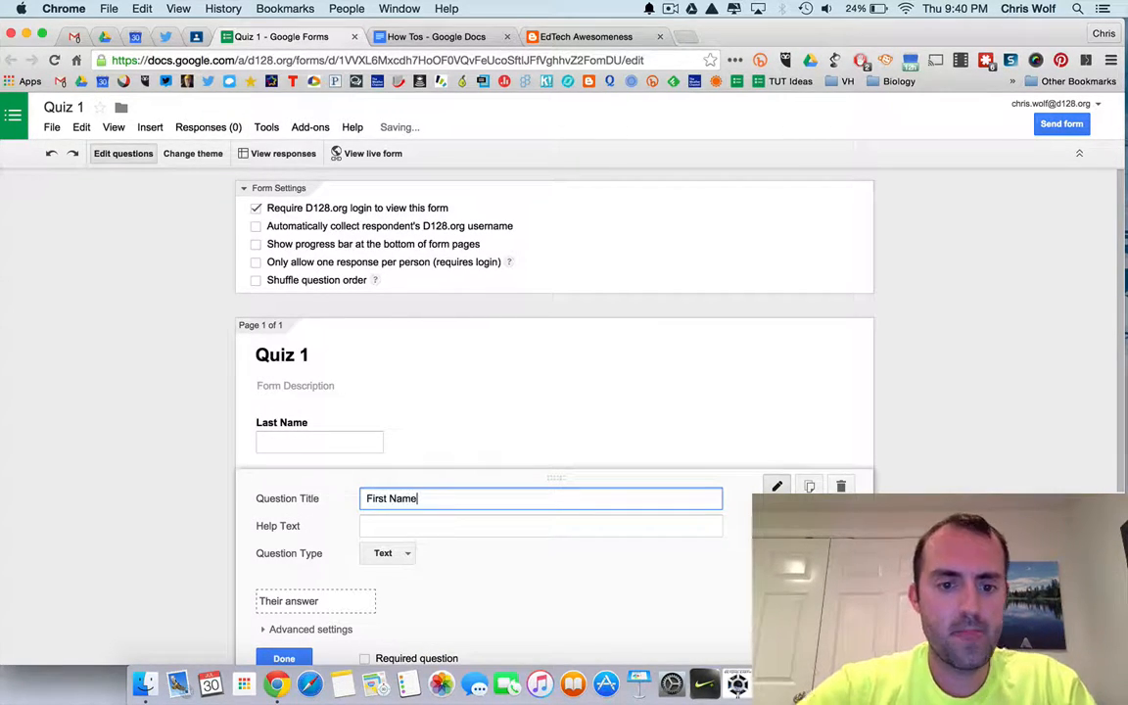
scroll(340, 626, down, 2)
click(304, 607)
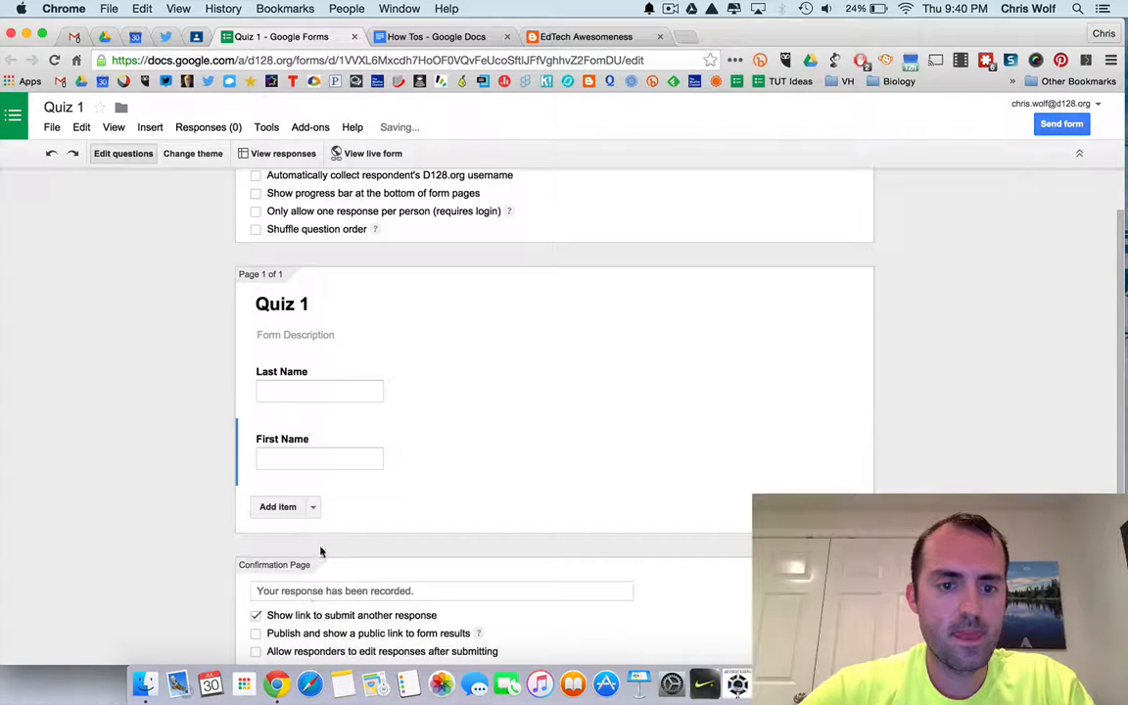
Add a multiple choice question titled Class Period.
click(314, 507)
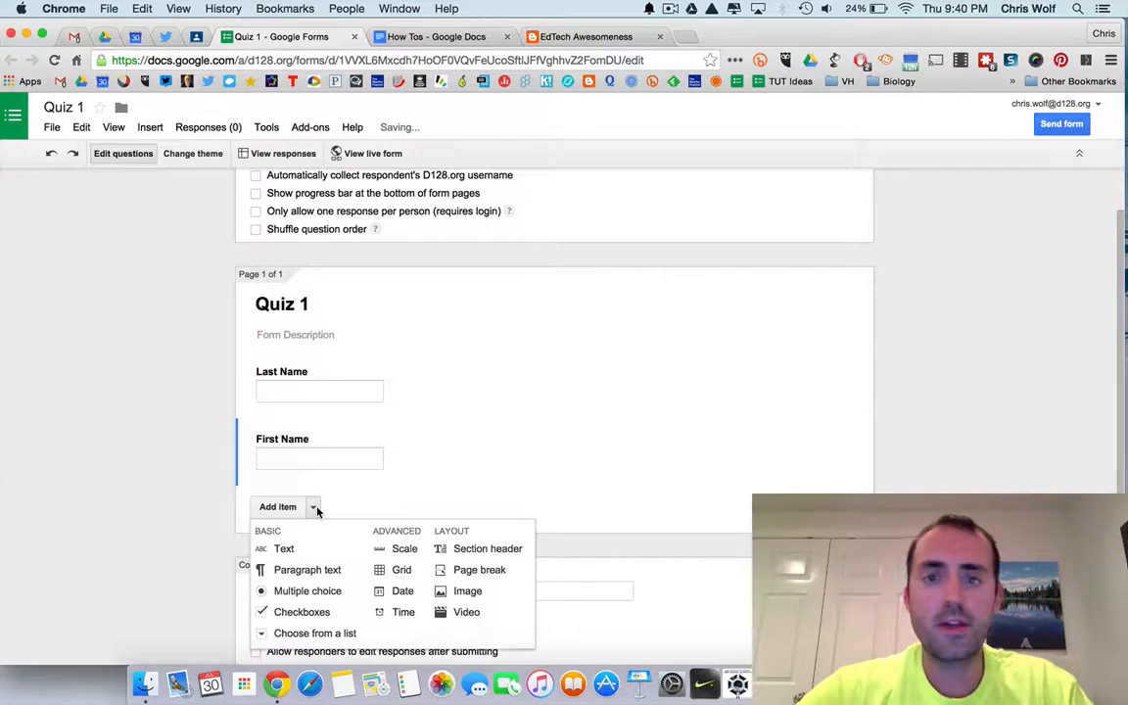
click(299, 590)
text(Class Period)
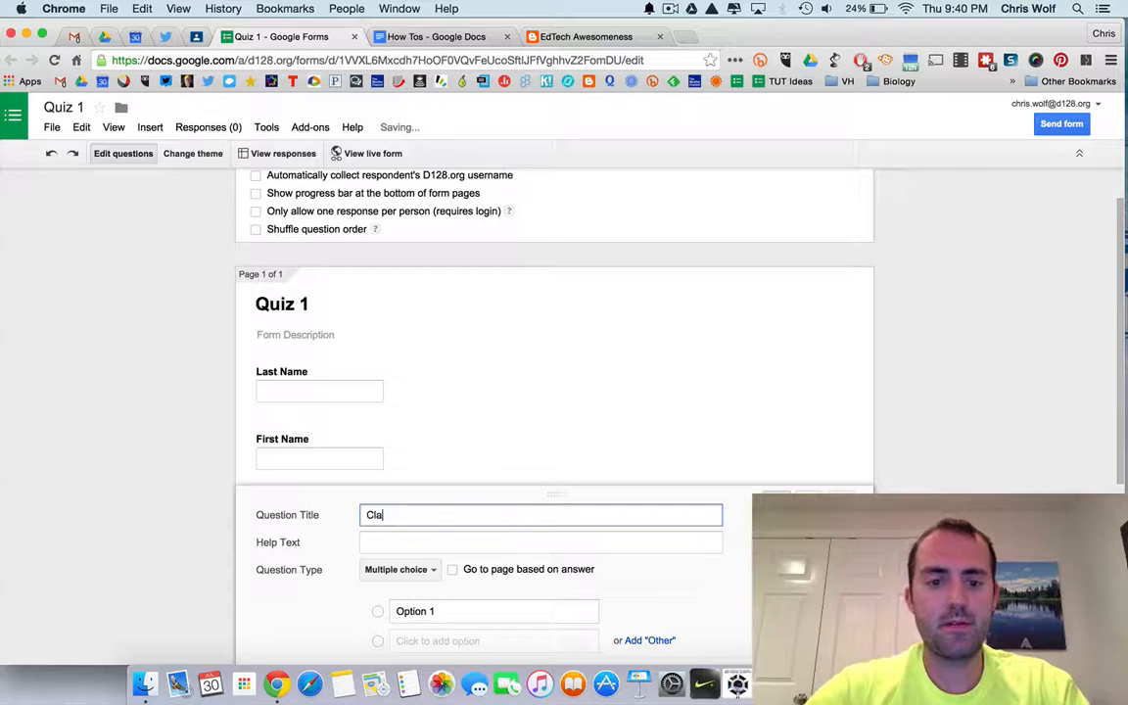
Enter the answer options Period 1 and Perido 2 for Class Period.
click(431, 608)
text(Period 1)
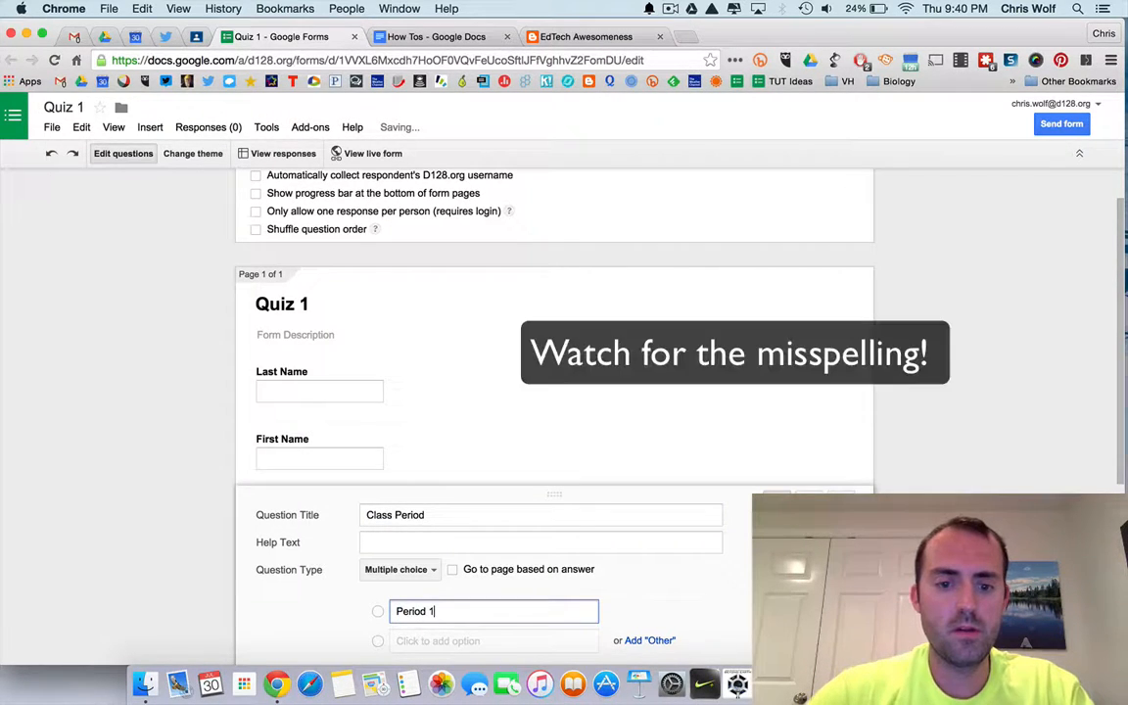
click(428, 641)
text(Perido)
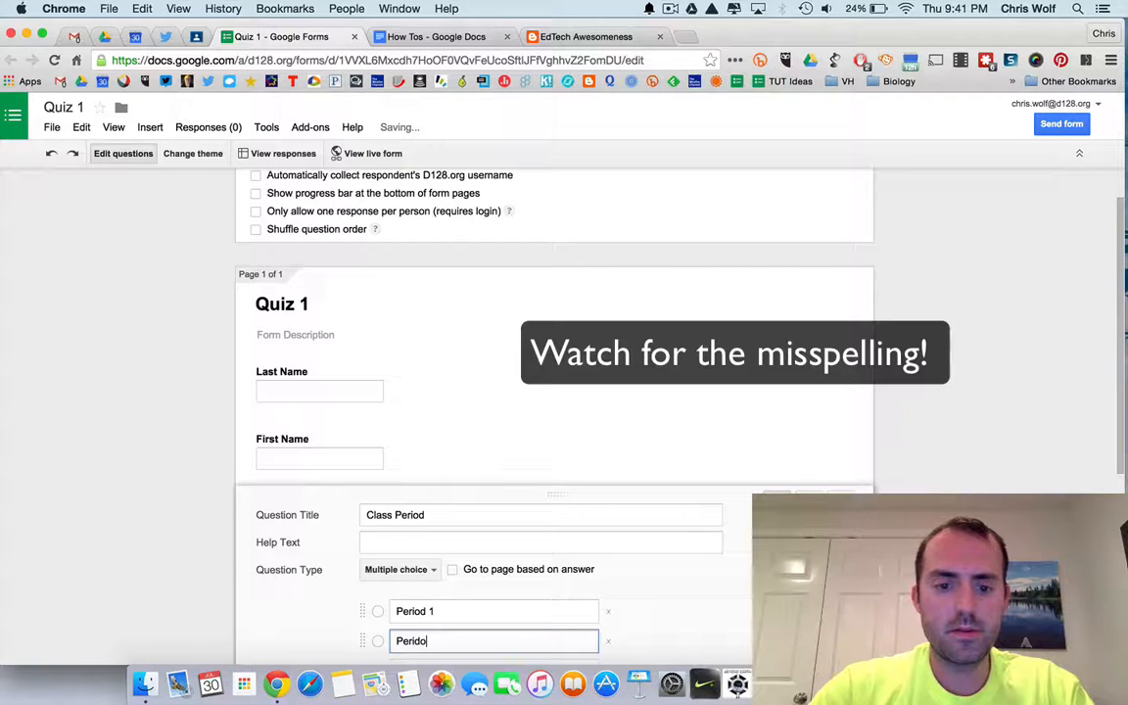
text( 2)
Make Class Period a required question and finish editing it.
scroll(372, 588, down, 3)
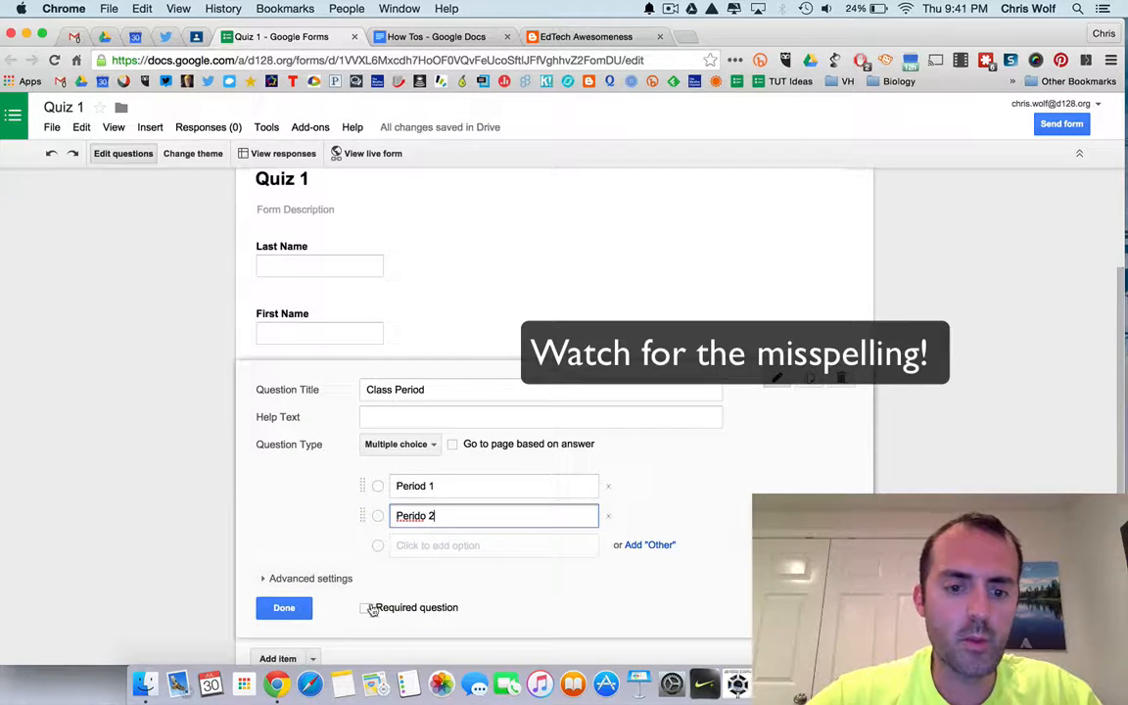
click(367, 607)
click(284, 608)
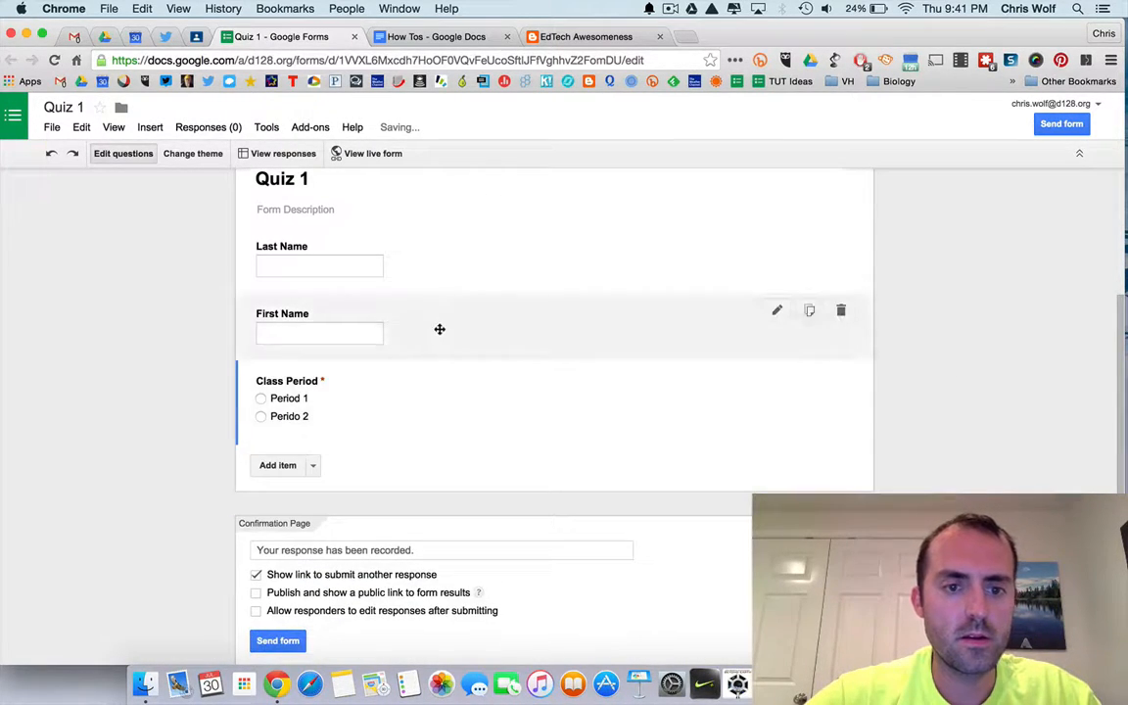
Make the First Name question required.
click(439, 329)
click(365, 482)
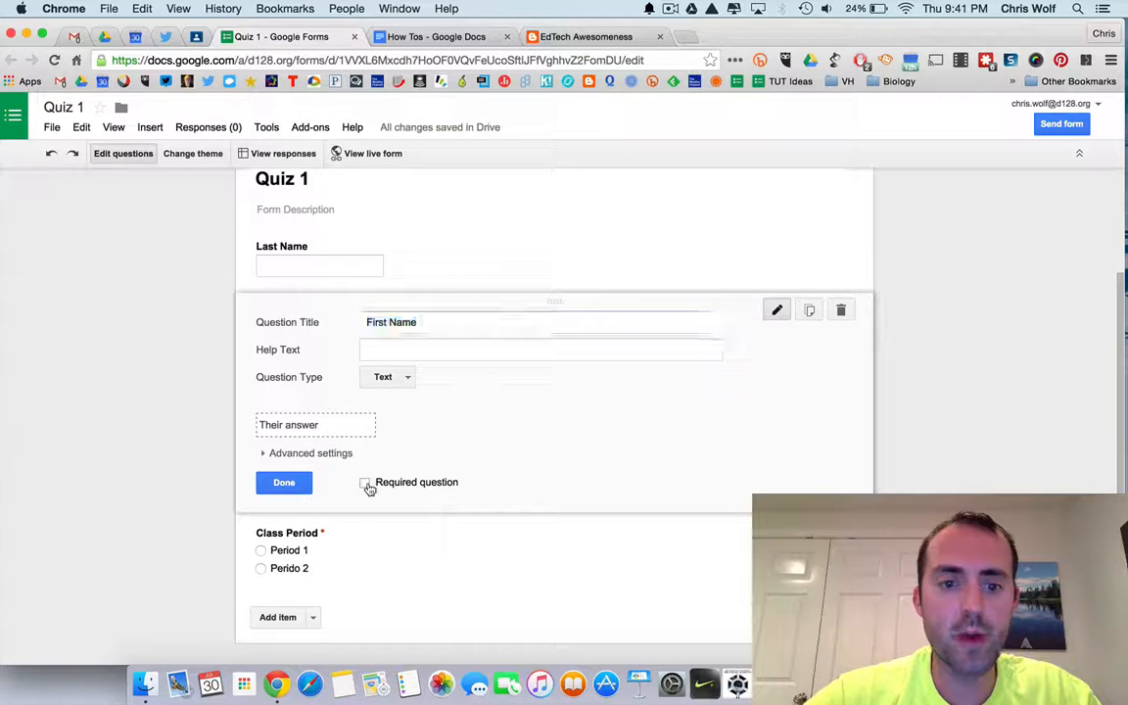
click(284, 481)
Make the Last Name question required.
click(425, 270)
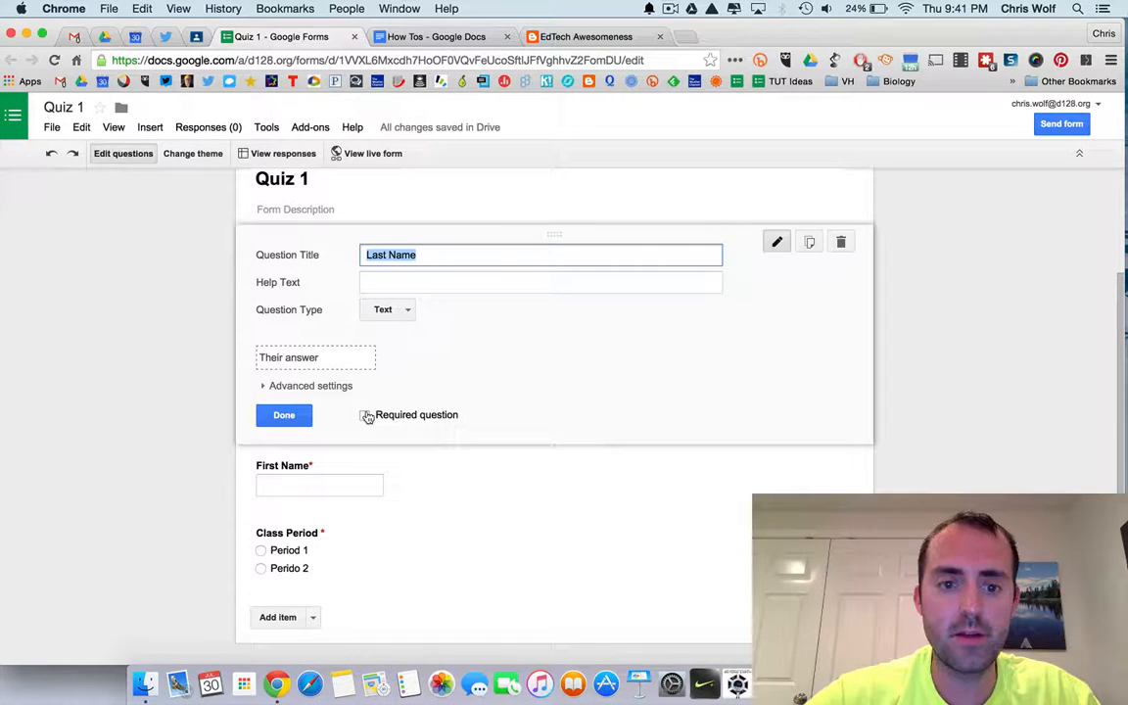
click(367, 416)
click(284, 415)
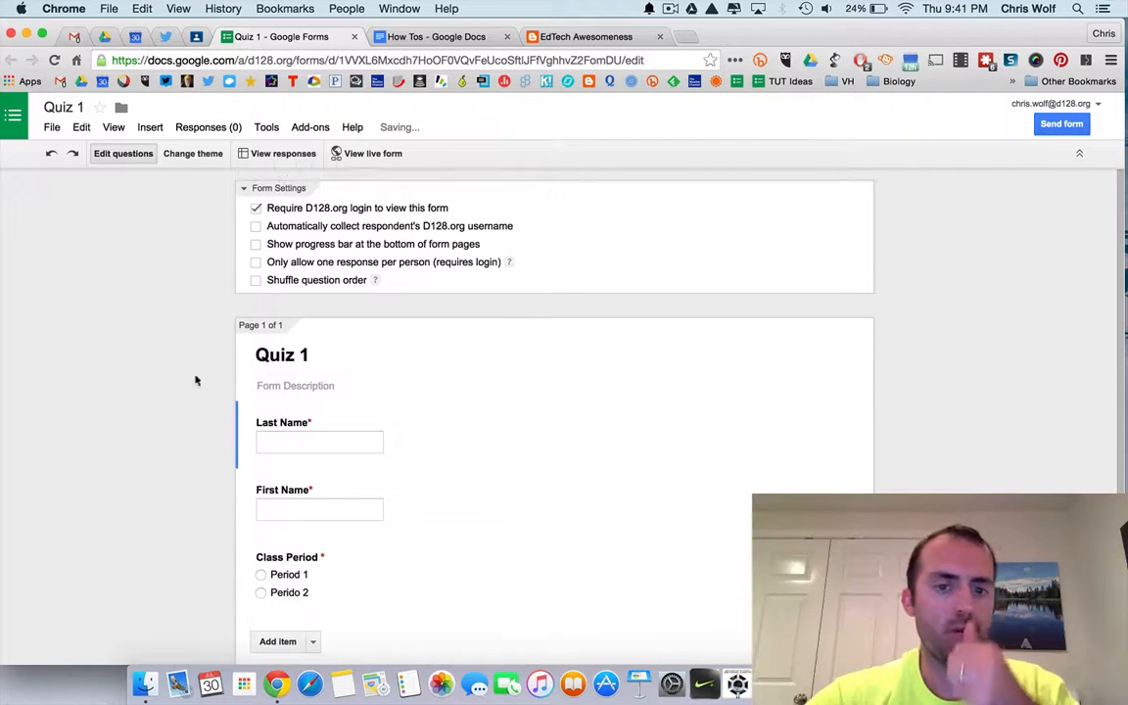
click(327, 421)
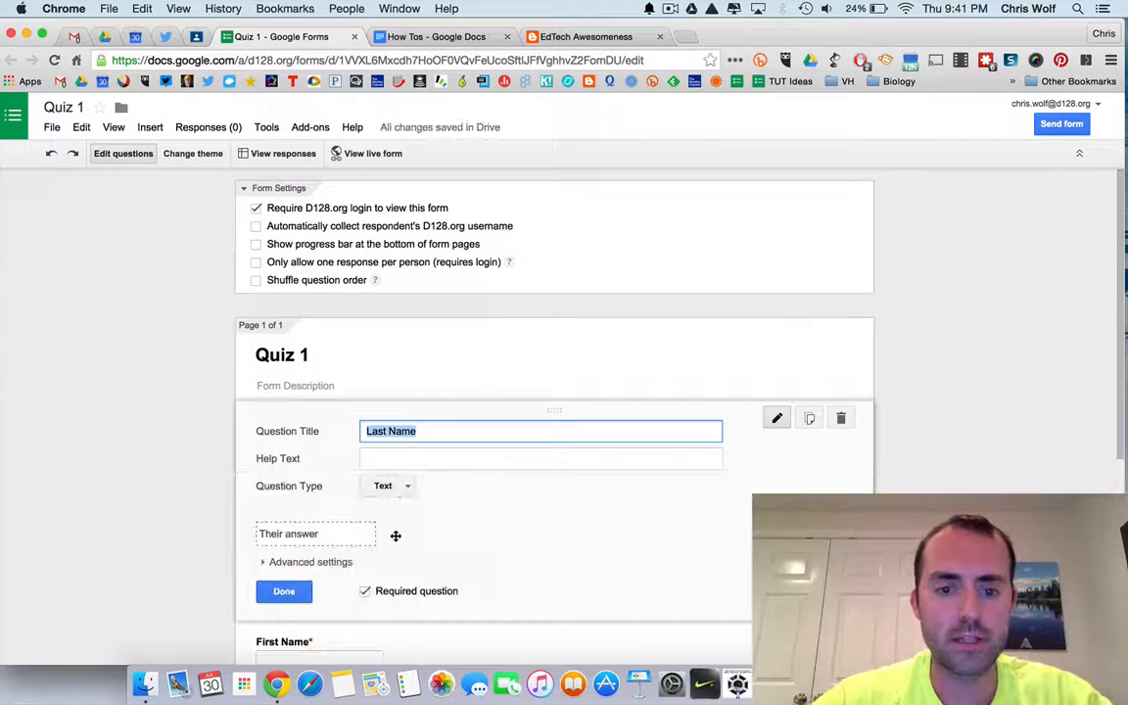
click(282, 591)
Open the form's responses spreadsheet.
scroll(176, 503, down, 2)
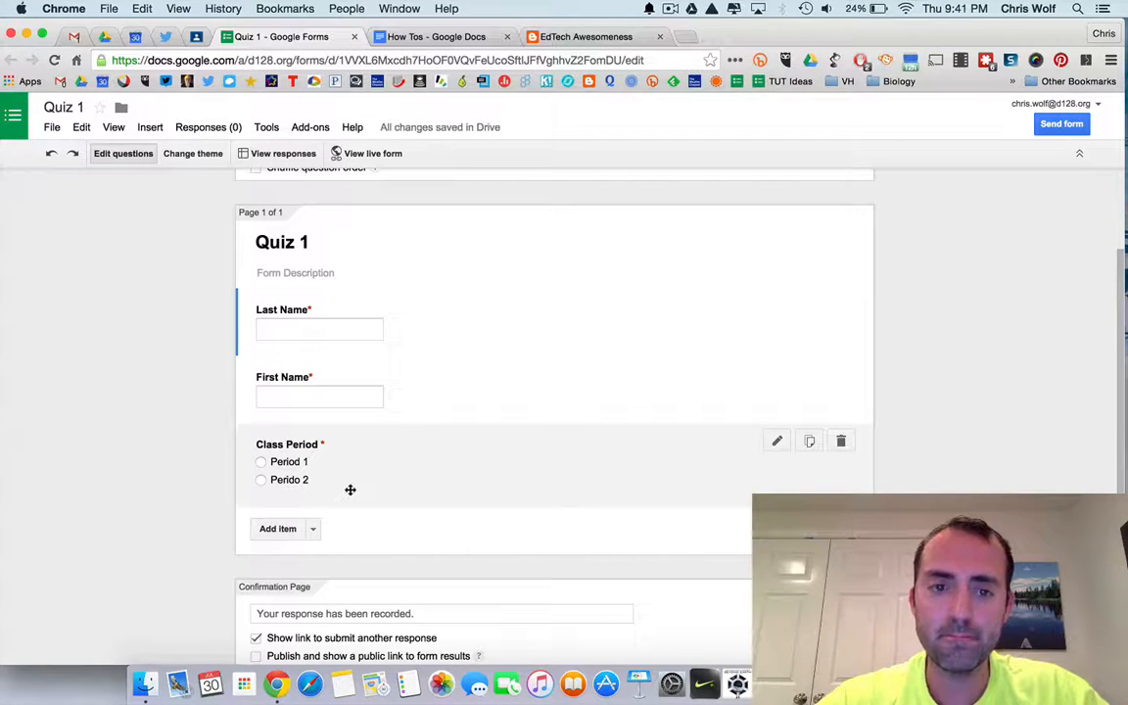
click(283, 155)
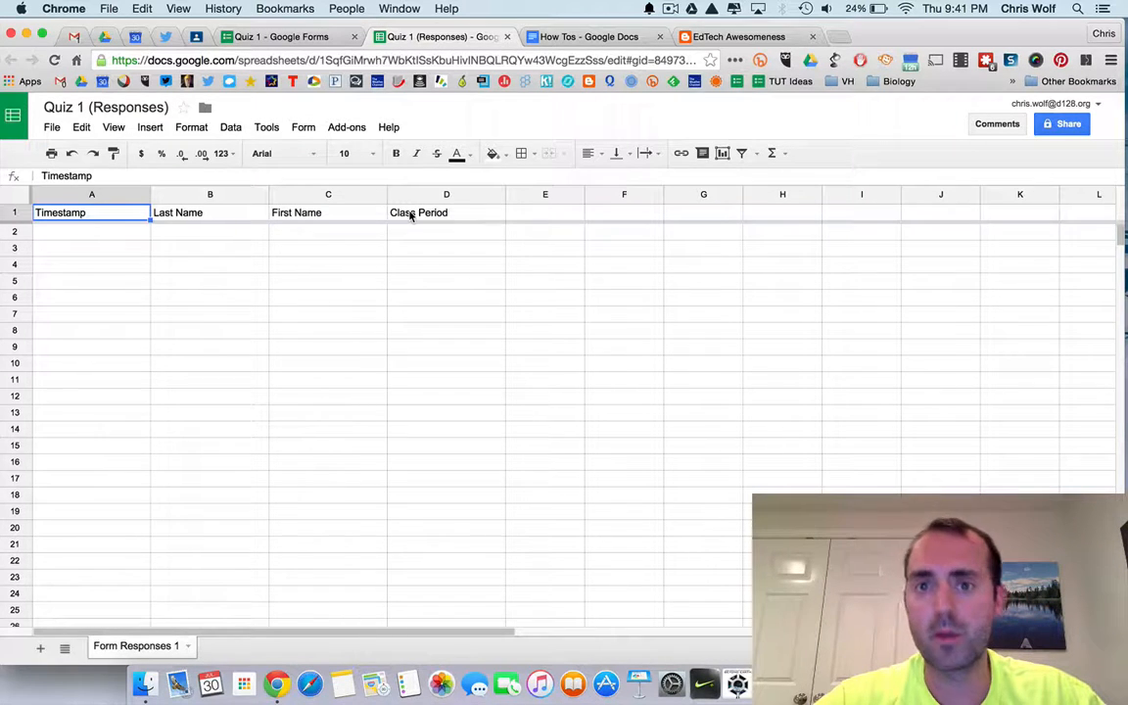
Sort the sheet with a header row by Class Period, then by Last Name, both A→Z.
right_click(17, 194)
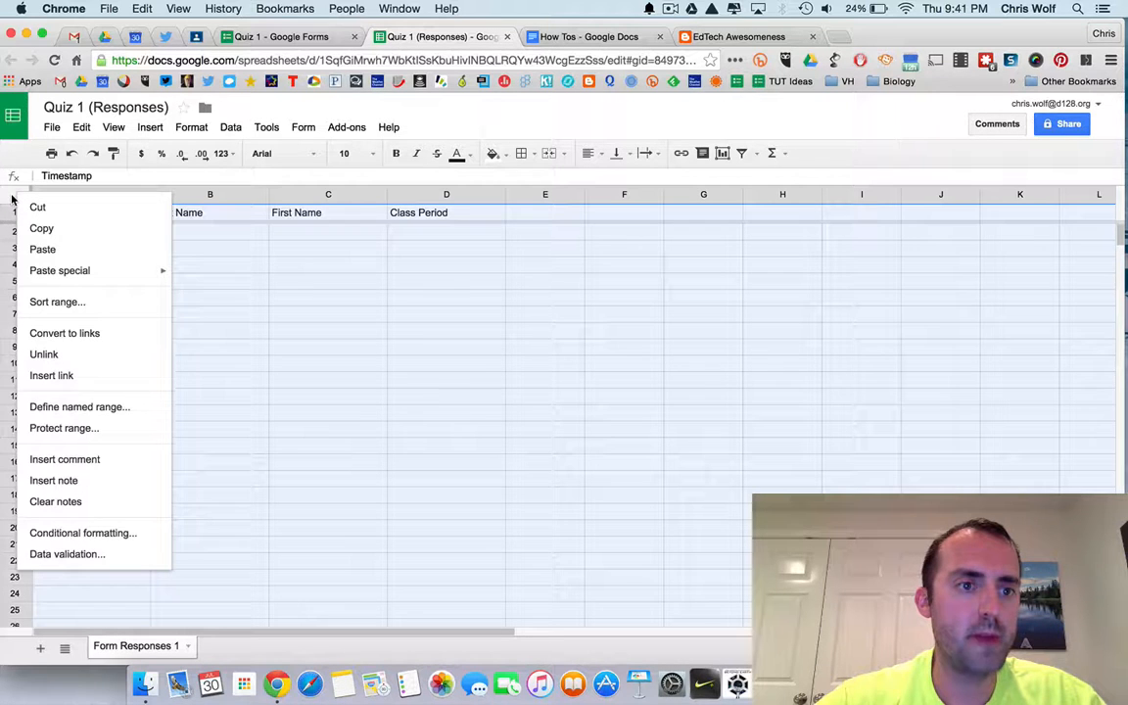
click(45, 304)
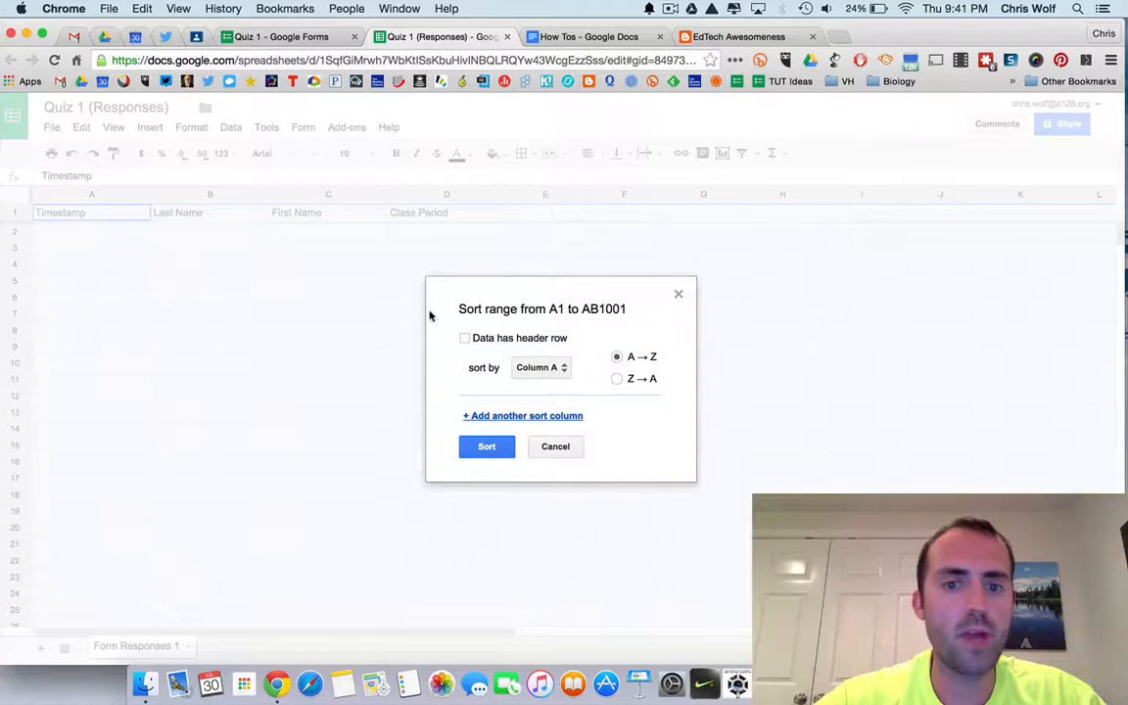
click(510, 338)
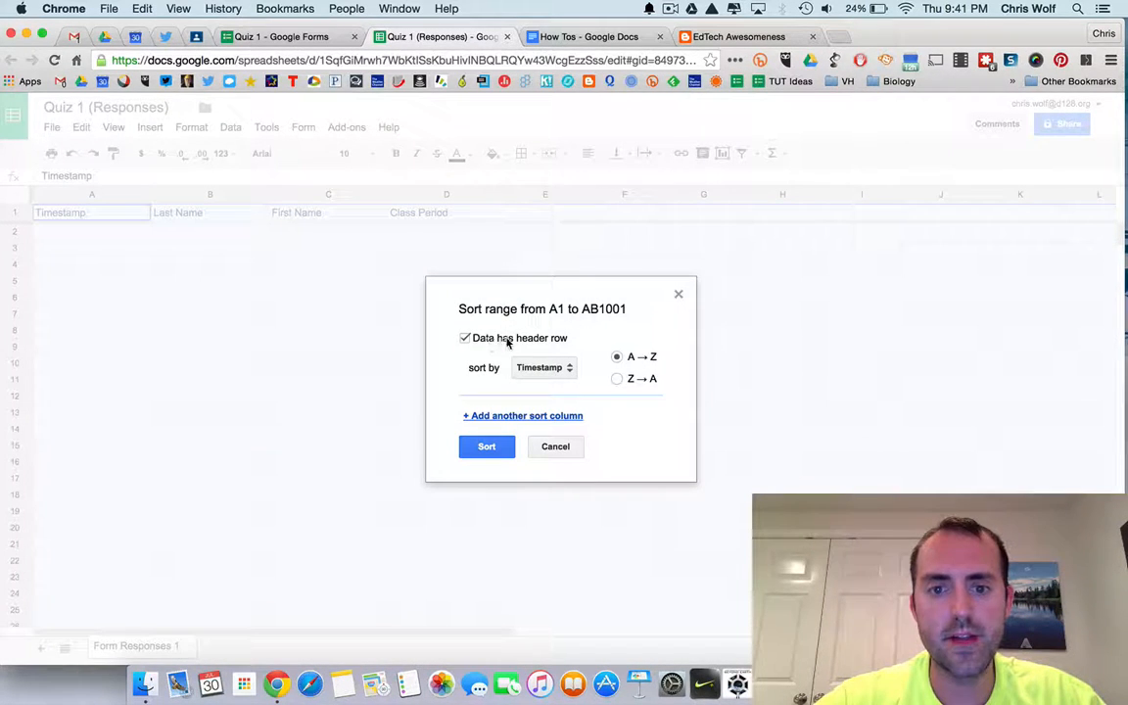
click(559, 367)
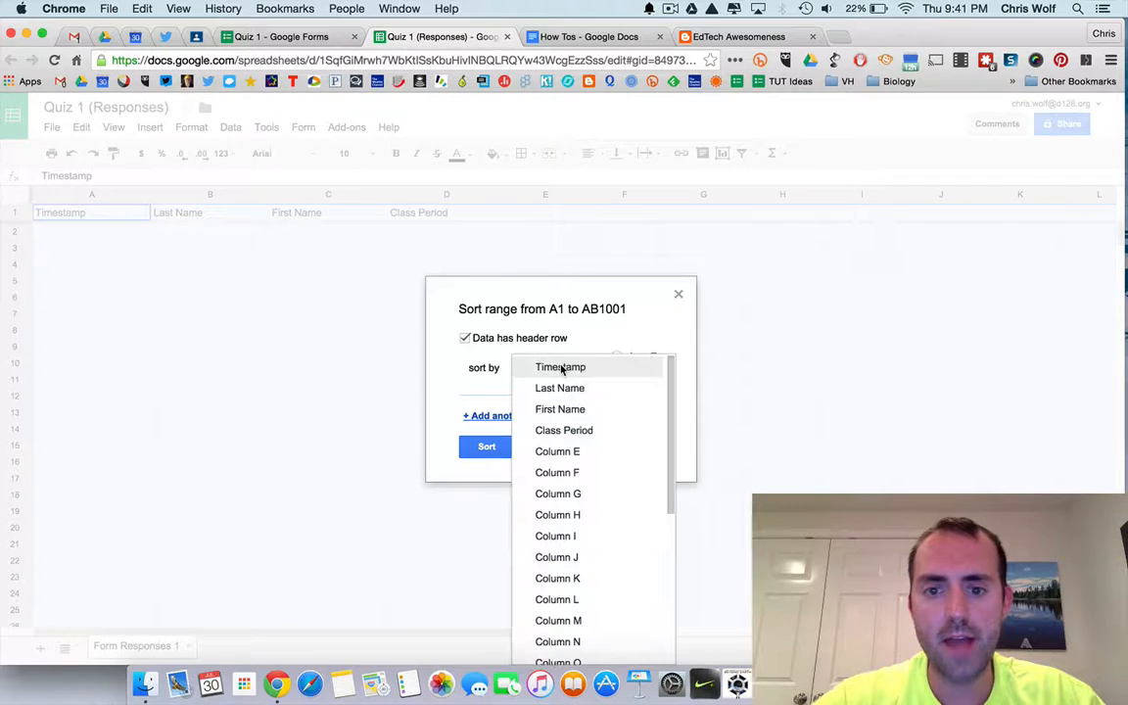
click(570, 430)
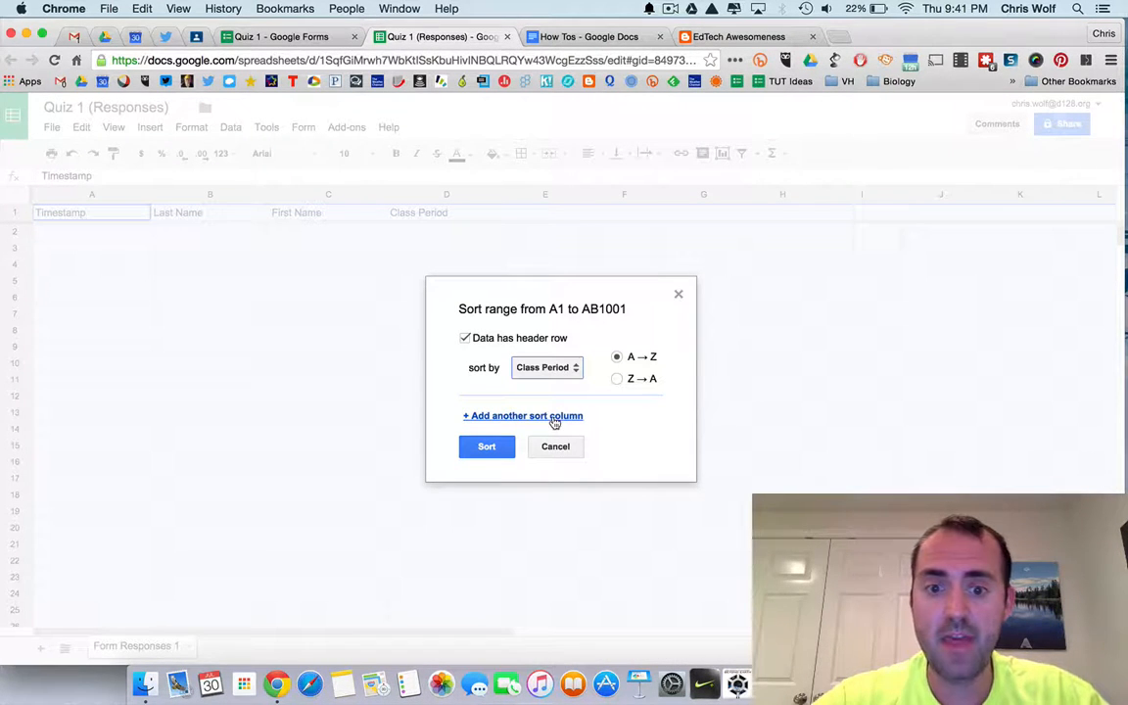
click(555, 422)
click(556, 422)
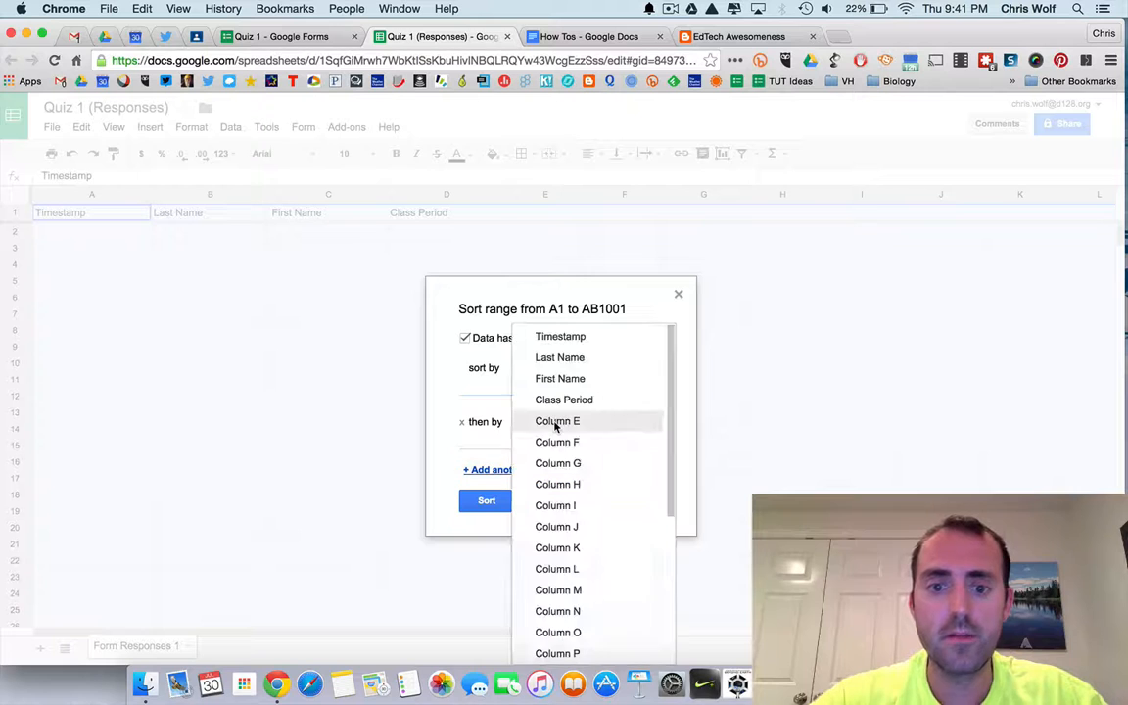
click(562, 359)
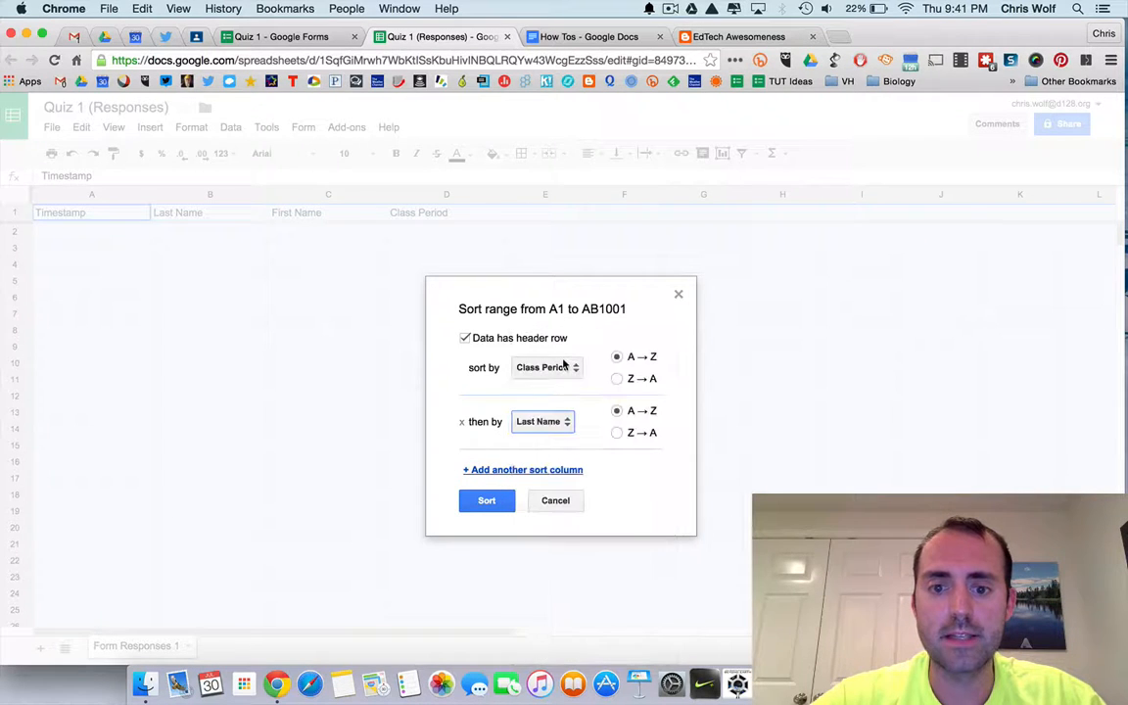
click(492, 501)
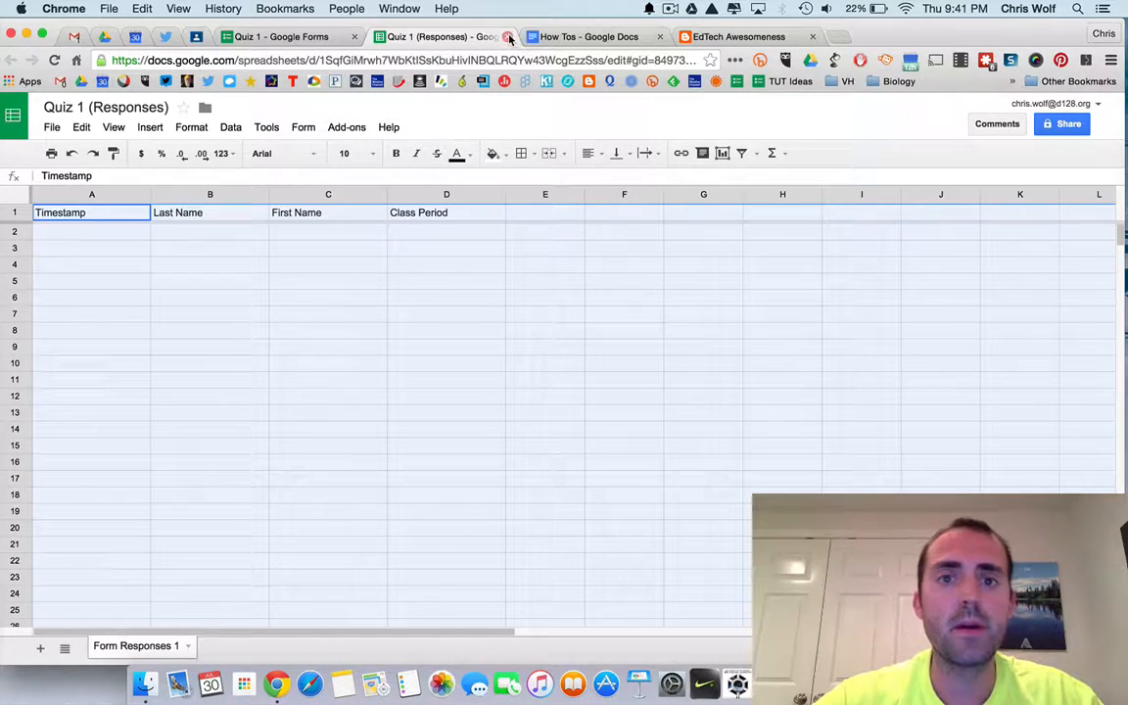
Close the responses spreadsheet tab and browse the form's available item types.
click(509, 37)
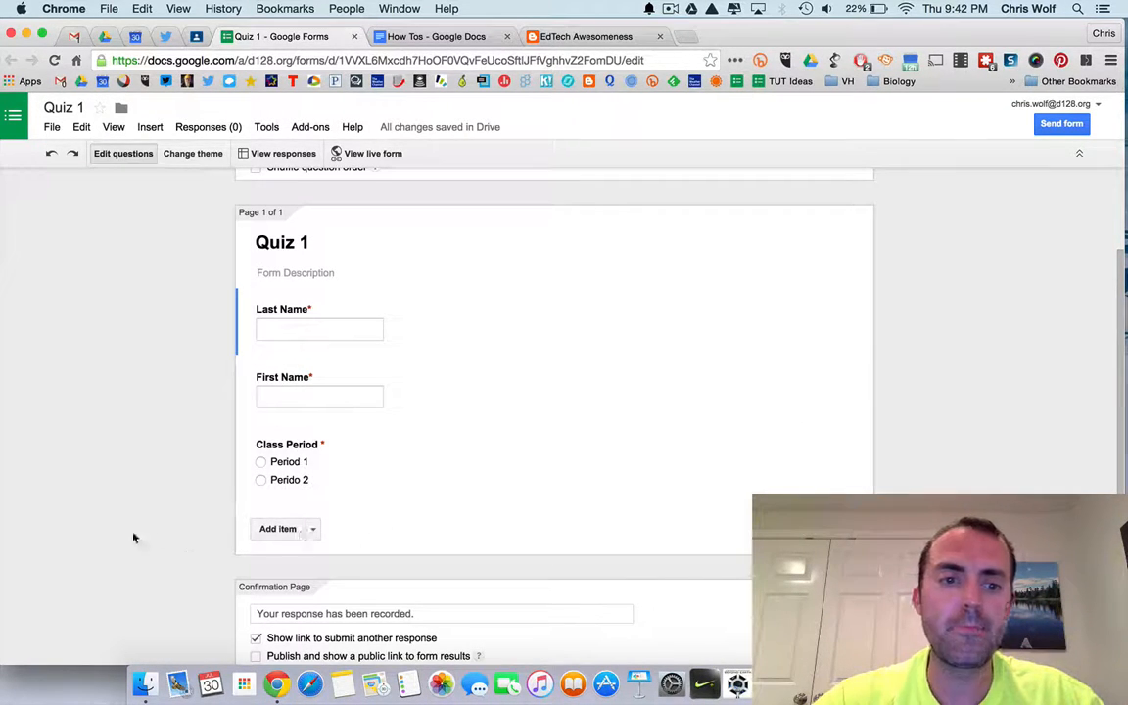
scroll(166, 546, down, 1)
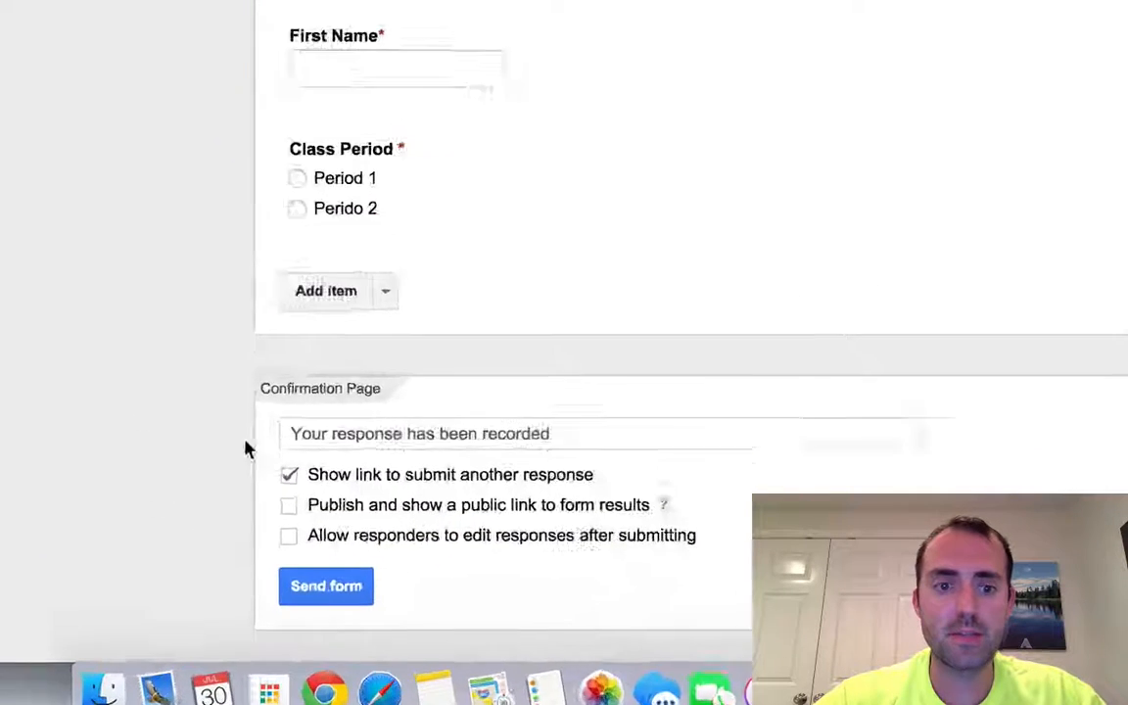
click(313, 496)
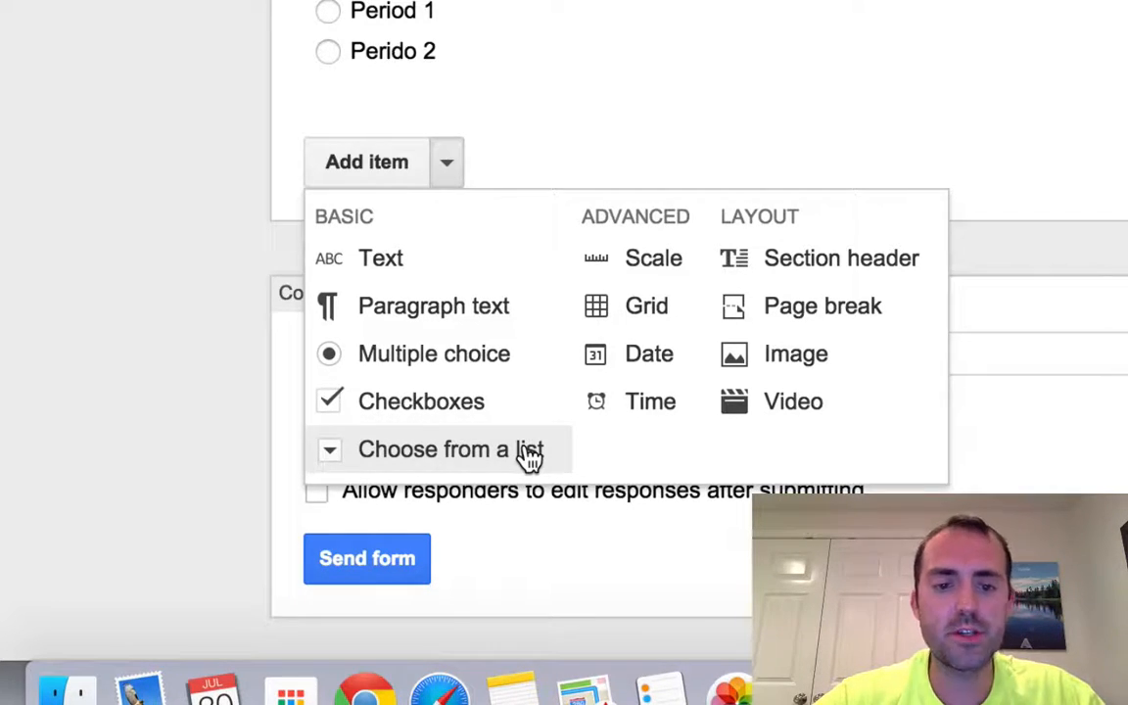
click(683, 281)
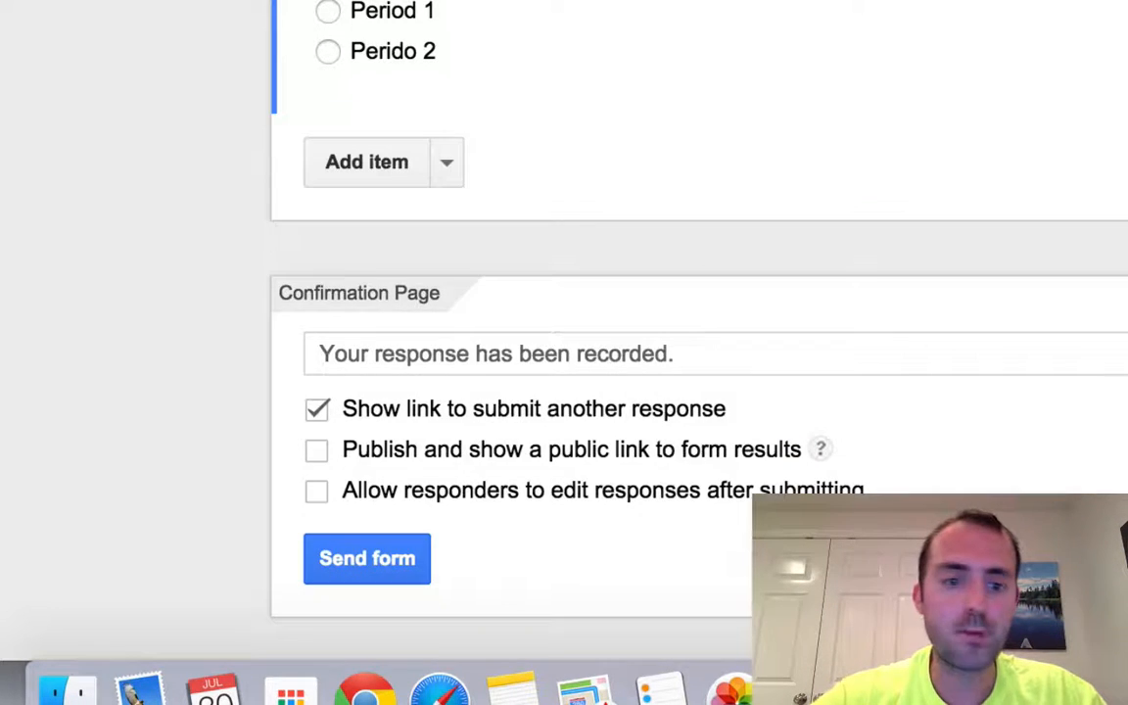
click(424, 235)
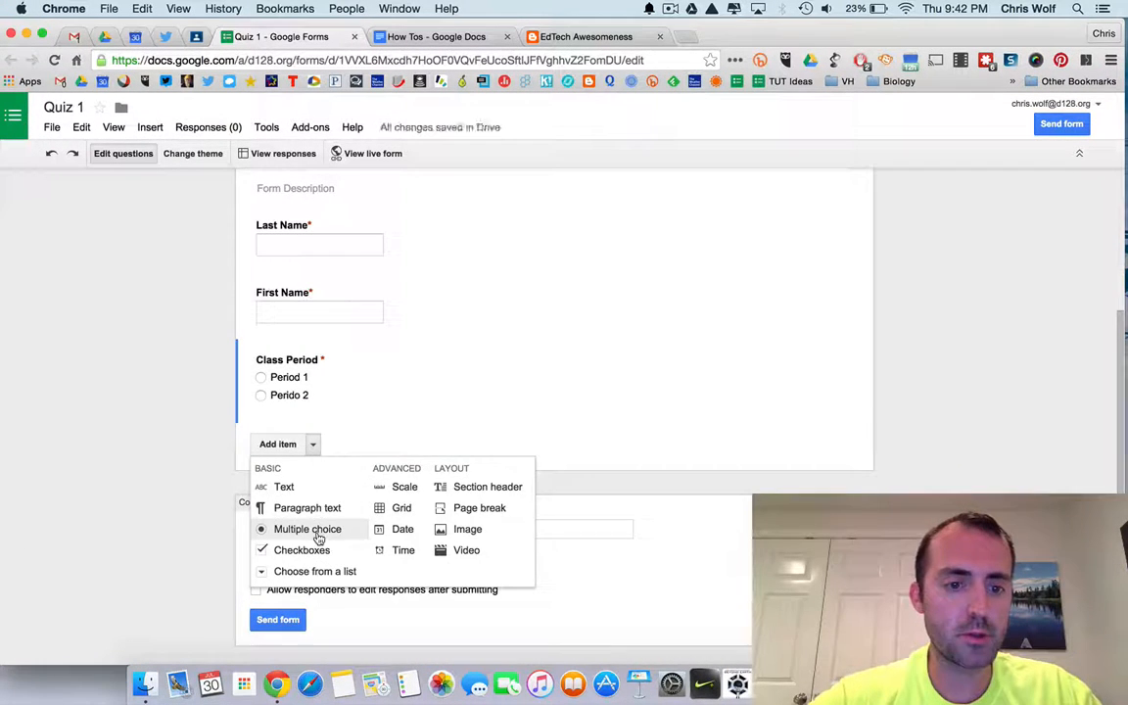
Add a multiple-choice question titled 'What class is this'.
click(315, 529)
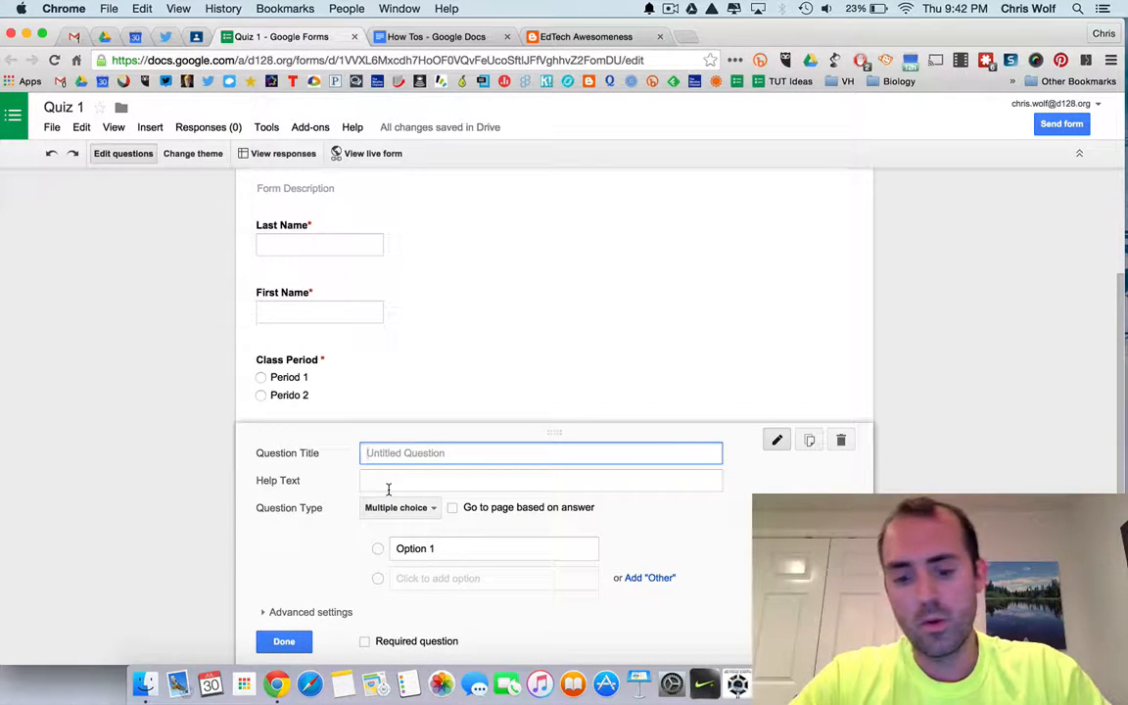
text(What calss i)
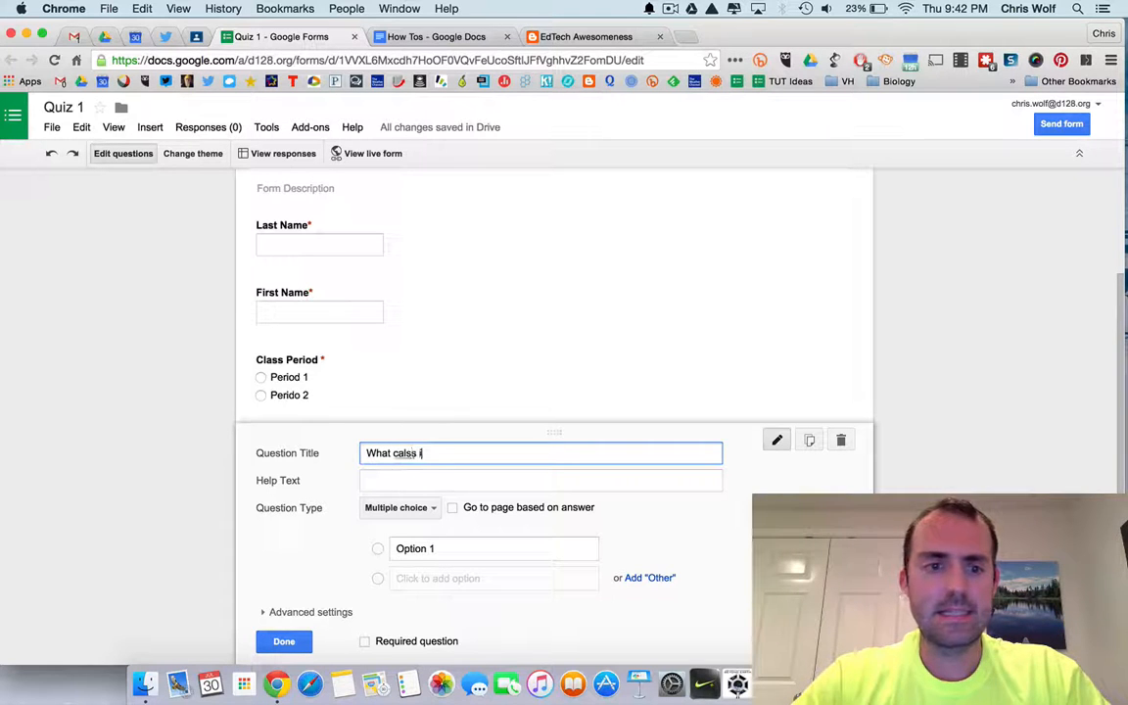
key(BackSpace)
key(BackSpace)
key(BackSpace)
key(BackSpace)
text(la)
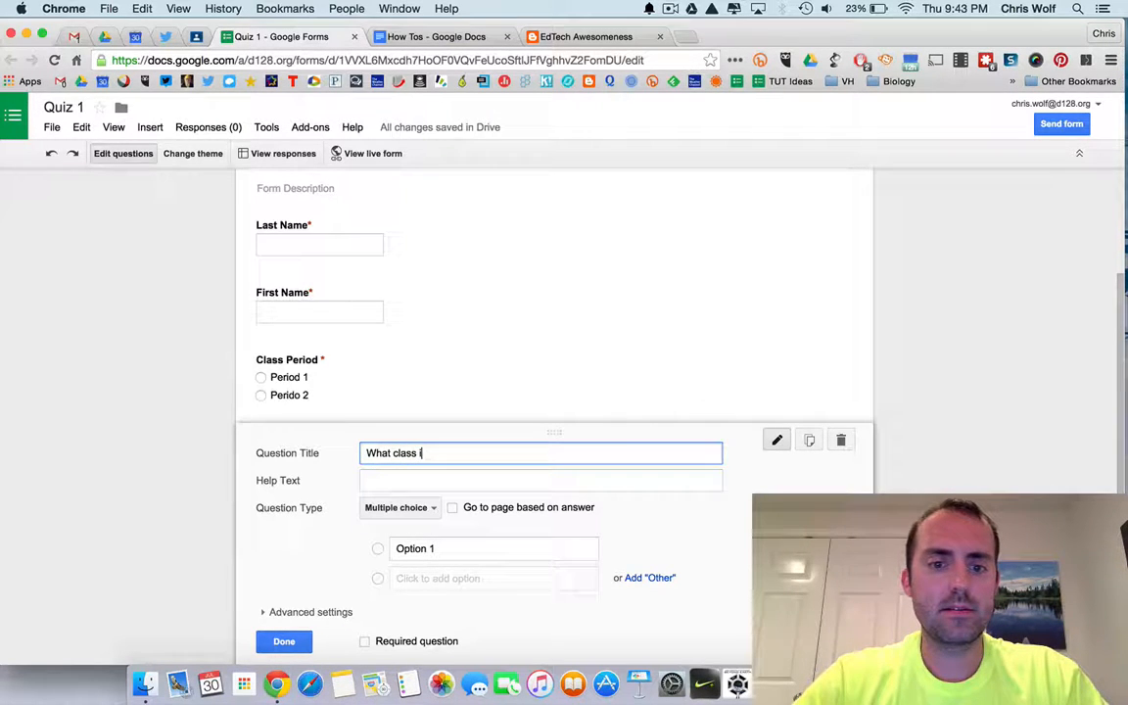
text(ss is this)
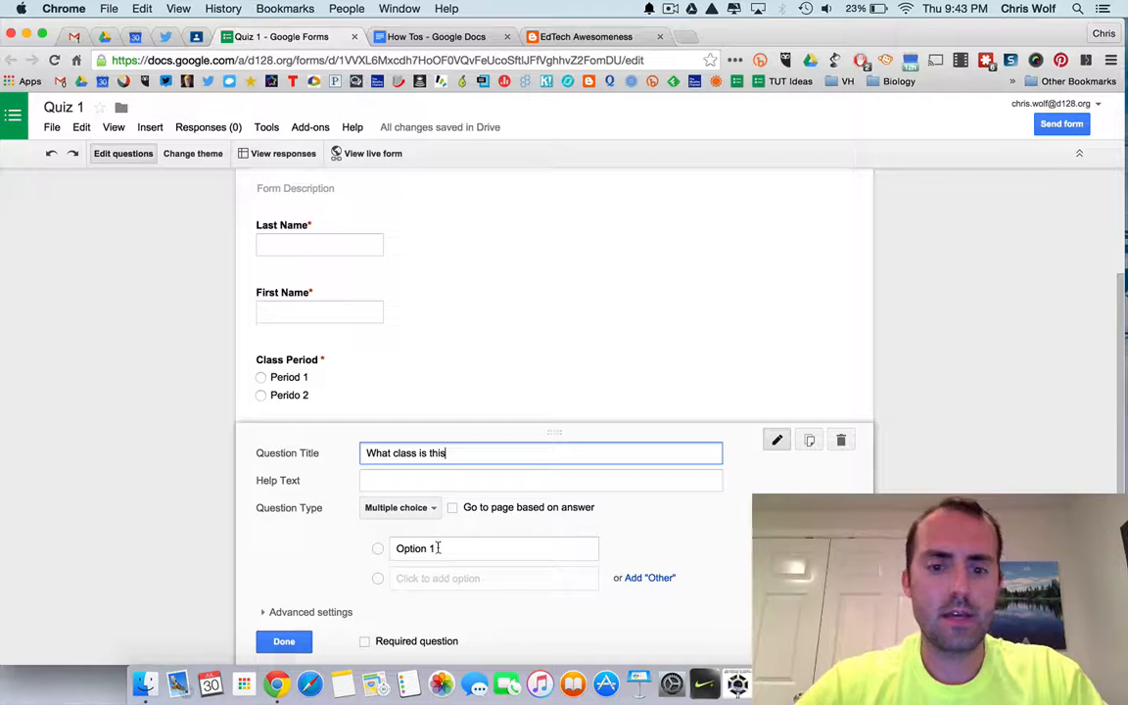
Enter the options Biology, Chemistry and Physics and make the question required.
click(438, 548)
text(Biology)
key(Return)
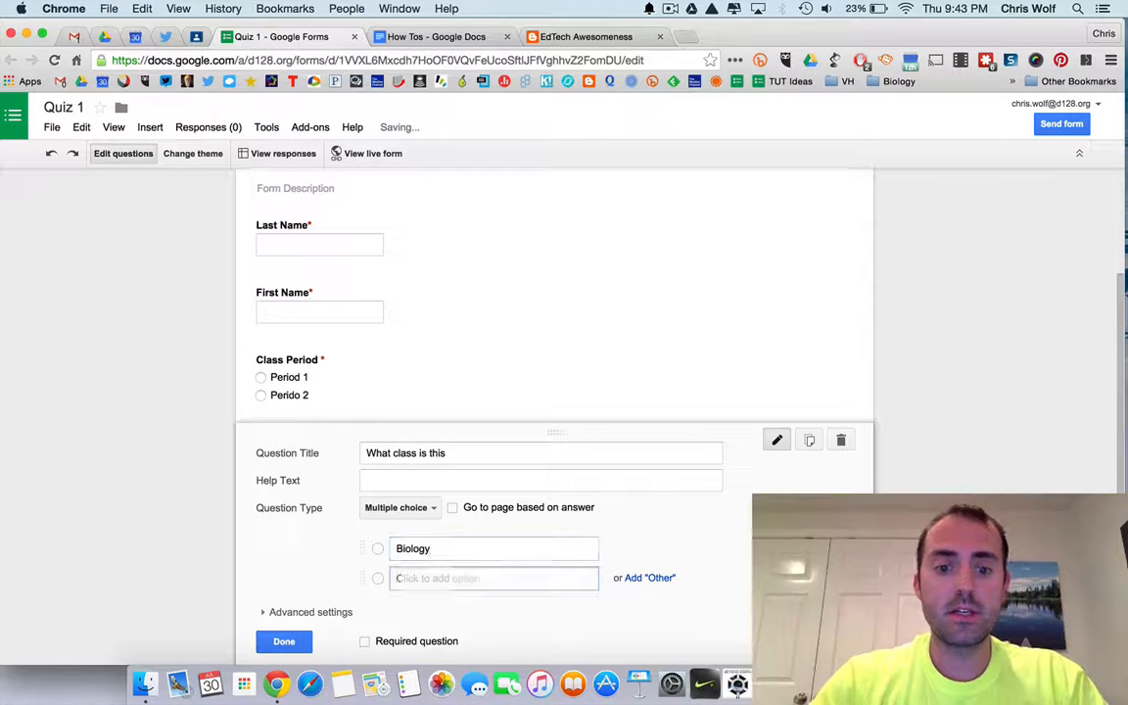
text(Chemistry)
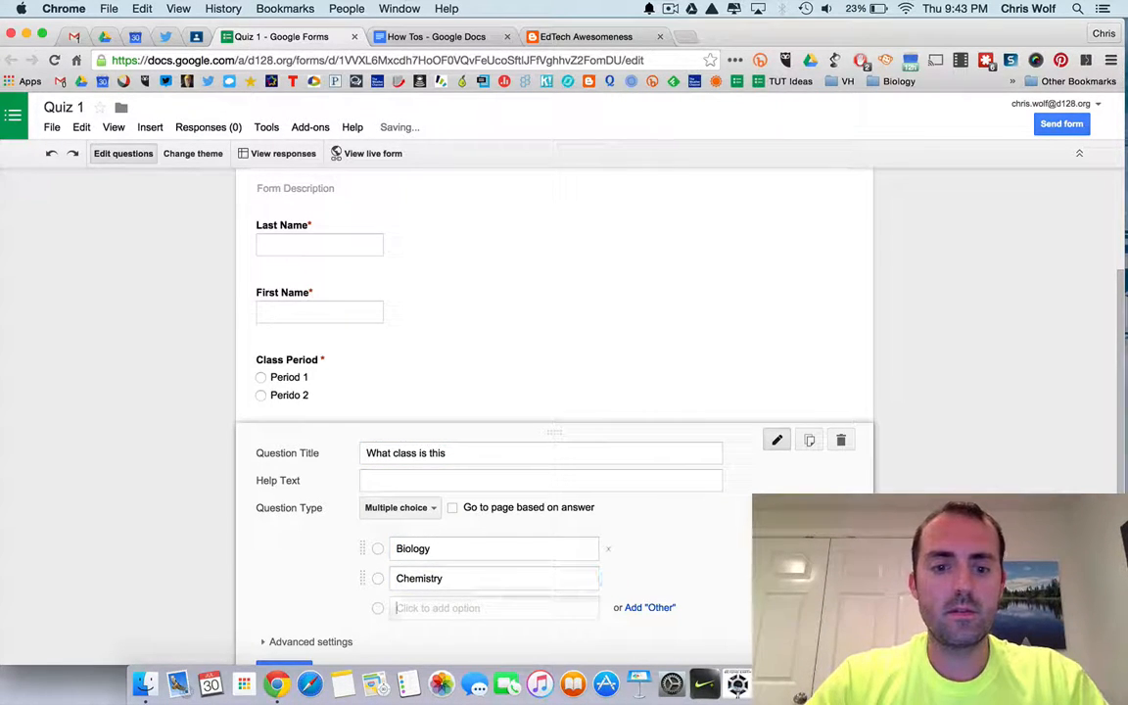
key(Return)
text(Physics)
scroll(503, 567, down, 3)
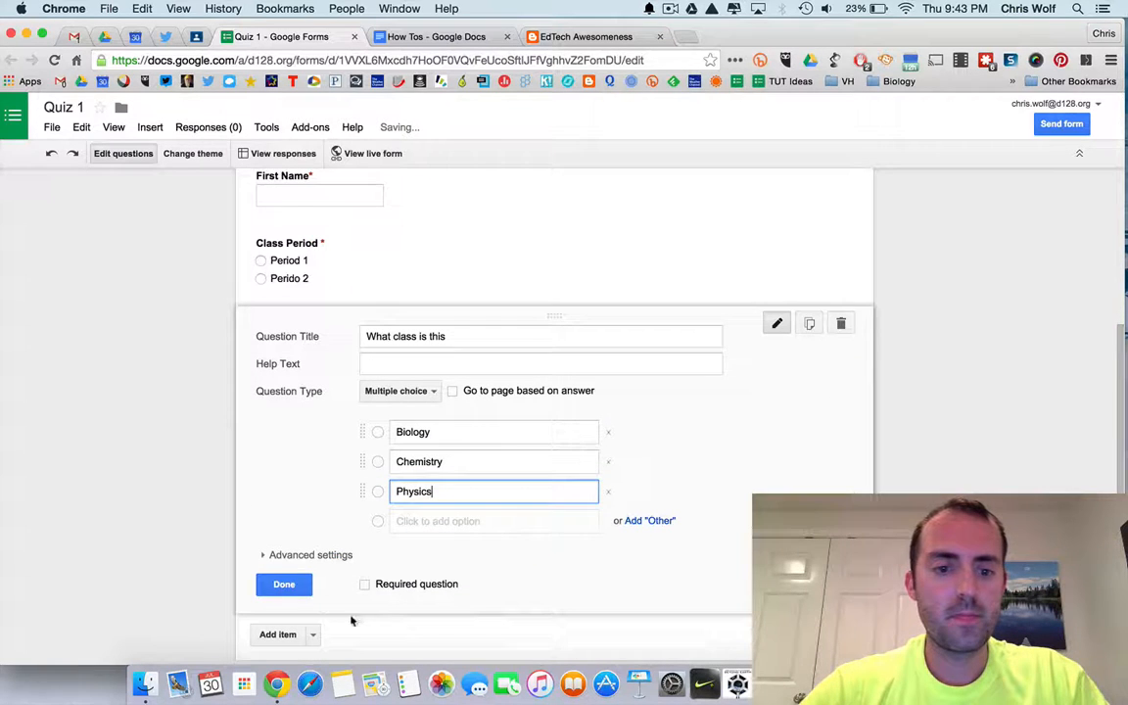
click(366, 585)
click(284, 584)
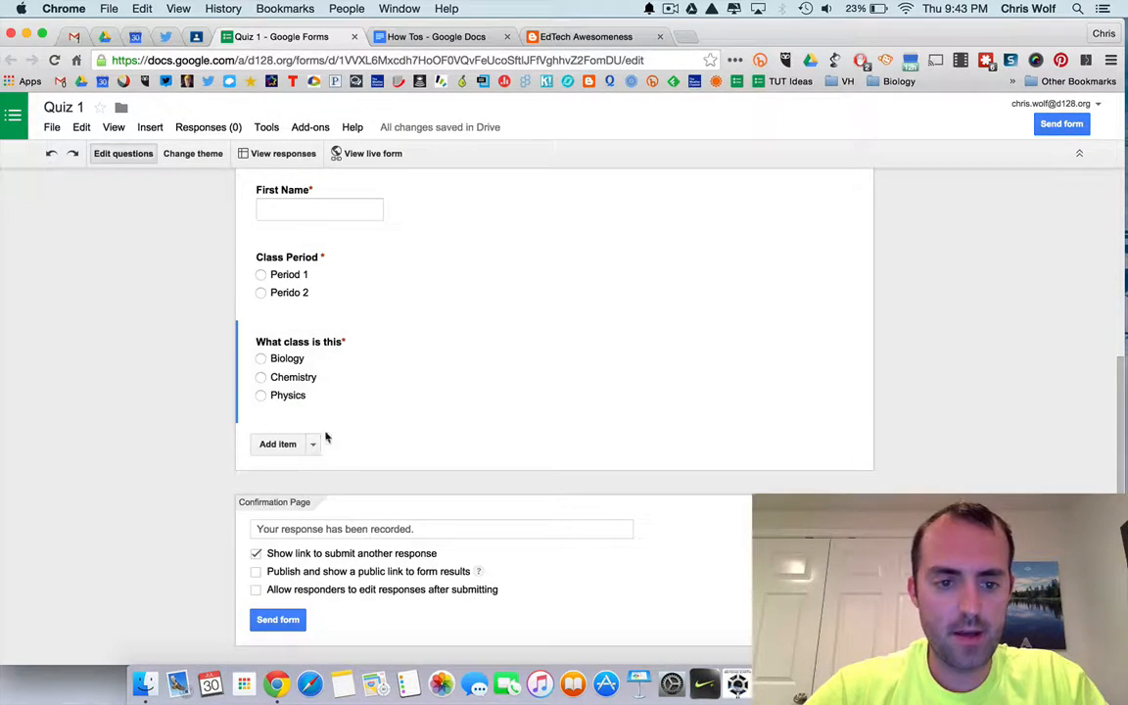
click(809, 337)
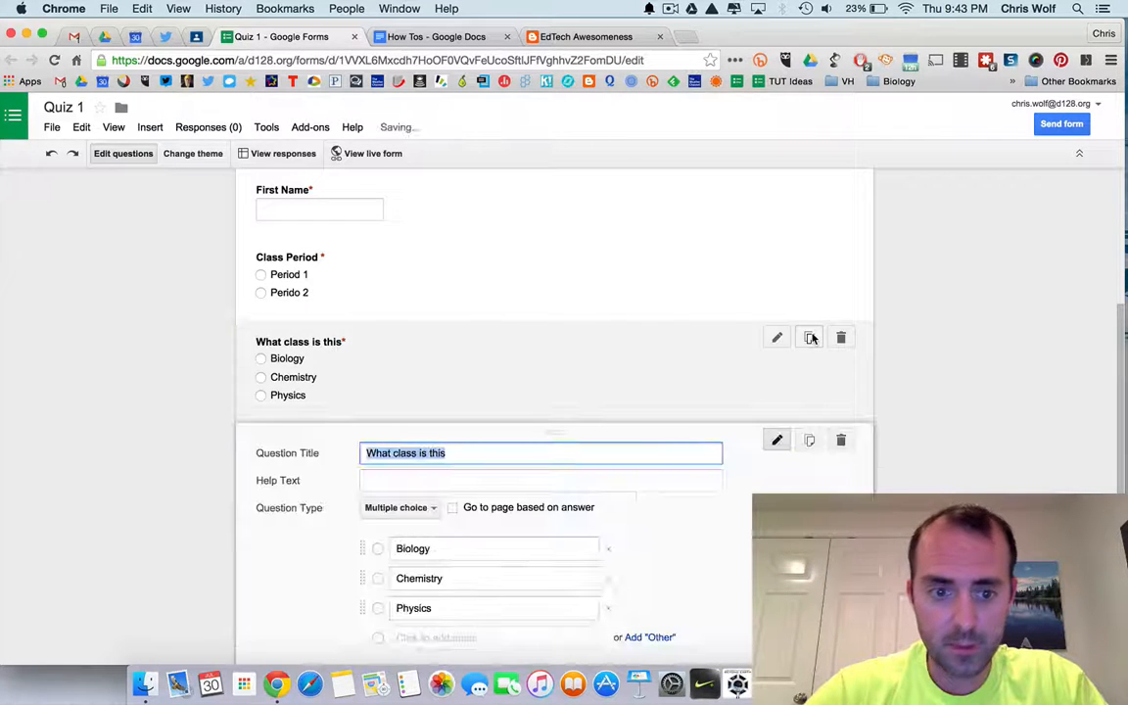
click(496, 454)
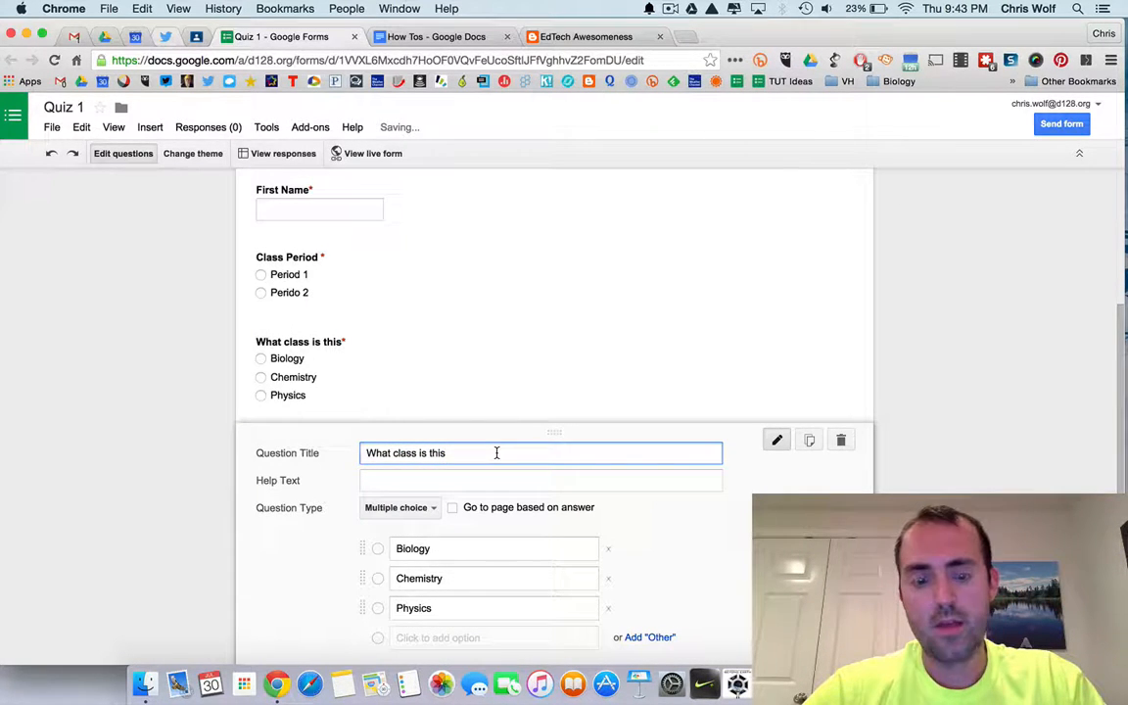
scroll(496, 453, down, 2)
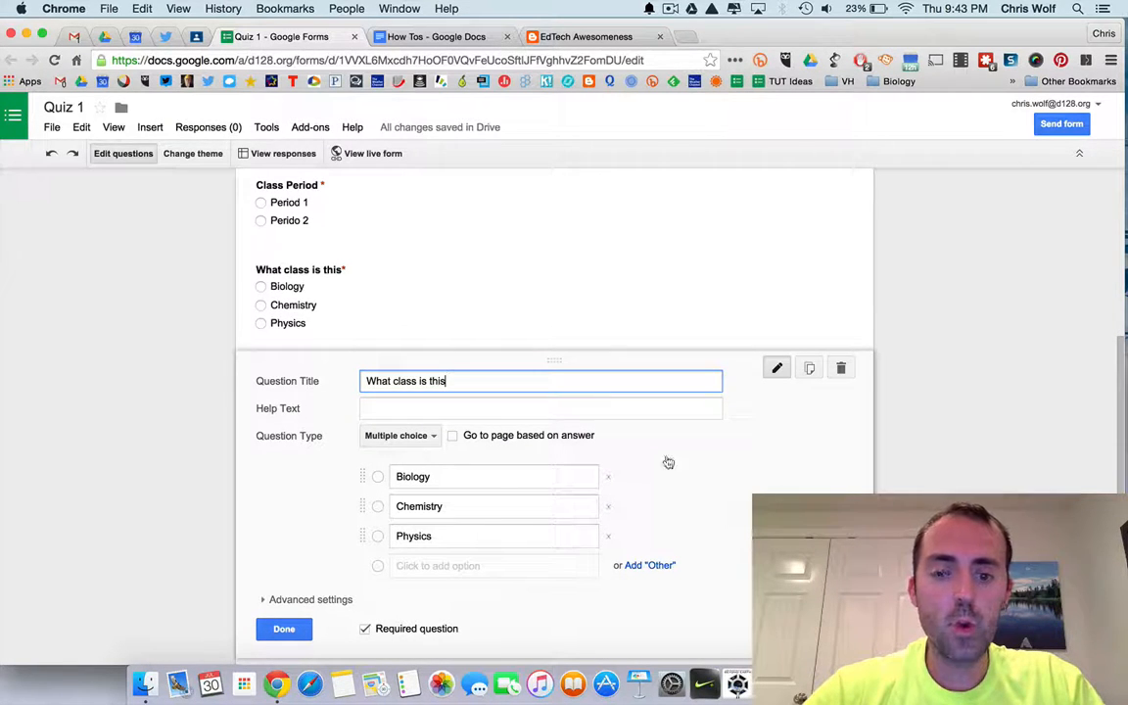
click(840, 368)
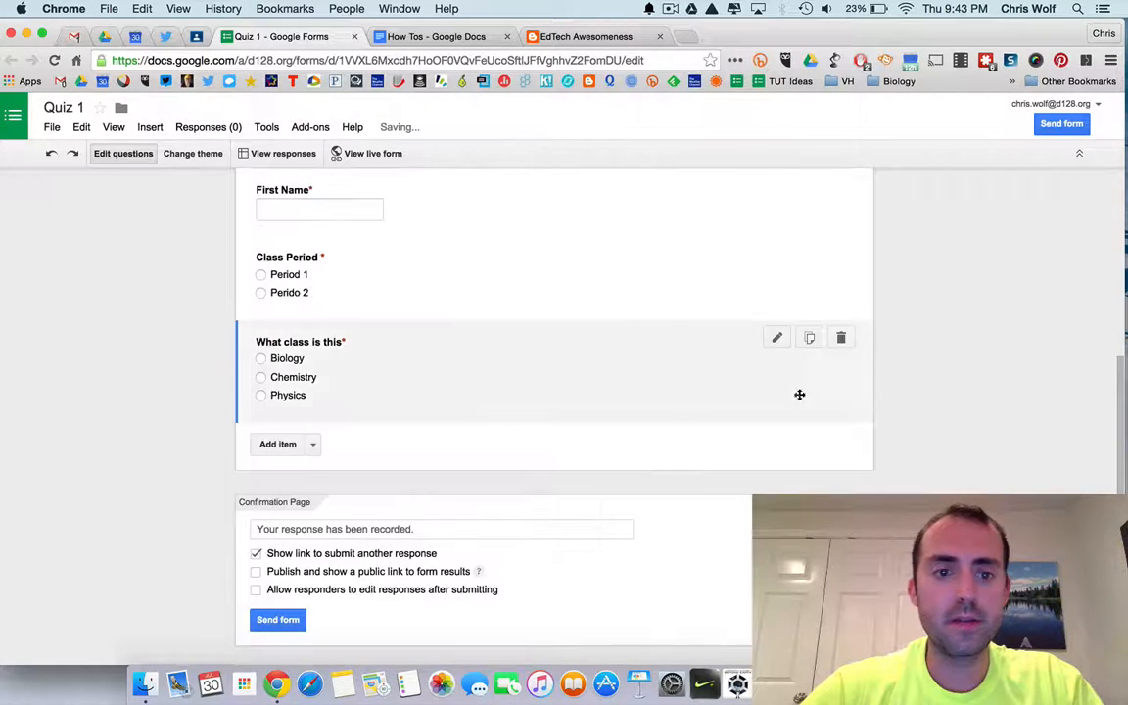
Turn on shuffled option order for the 'What class is this' question.
click(463, 418)
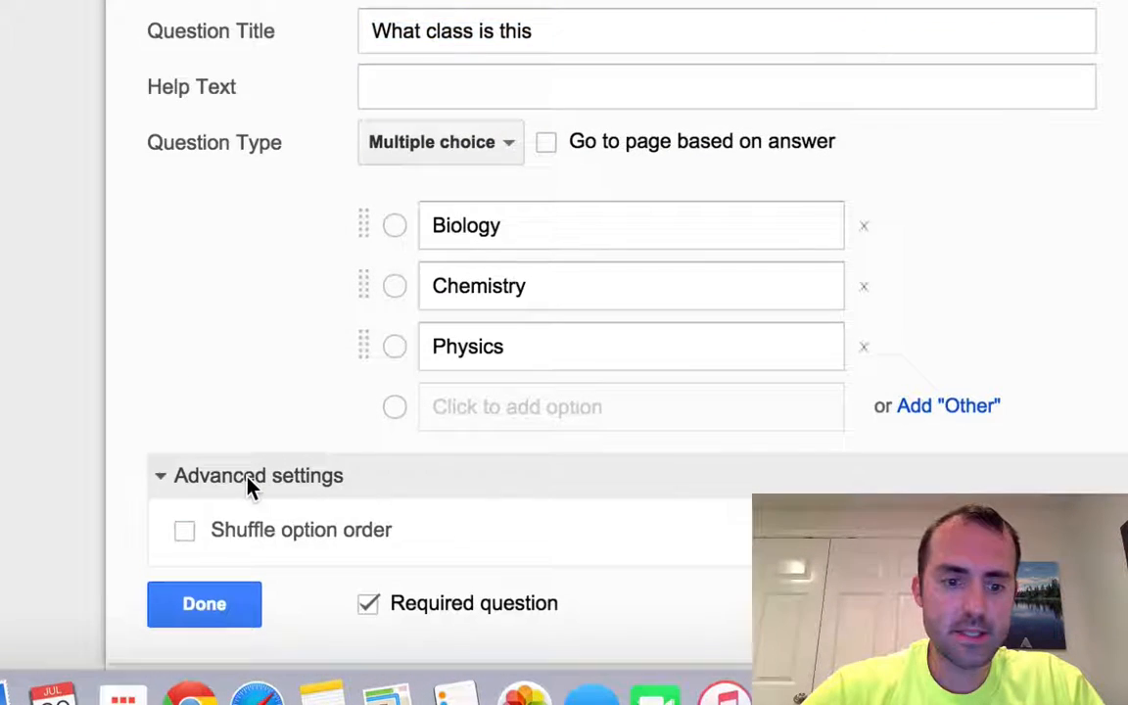
scroll(250, 484, down, 3)
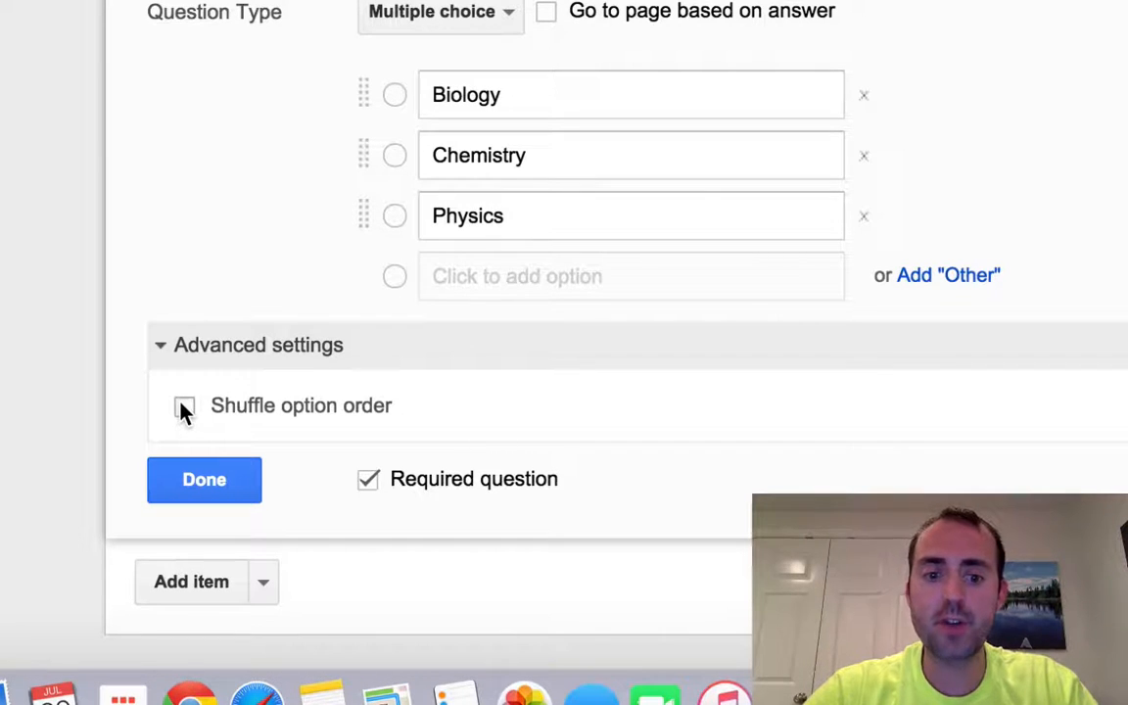
click(182, 407)
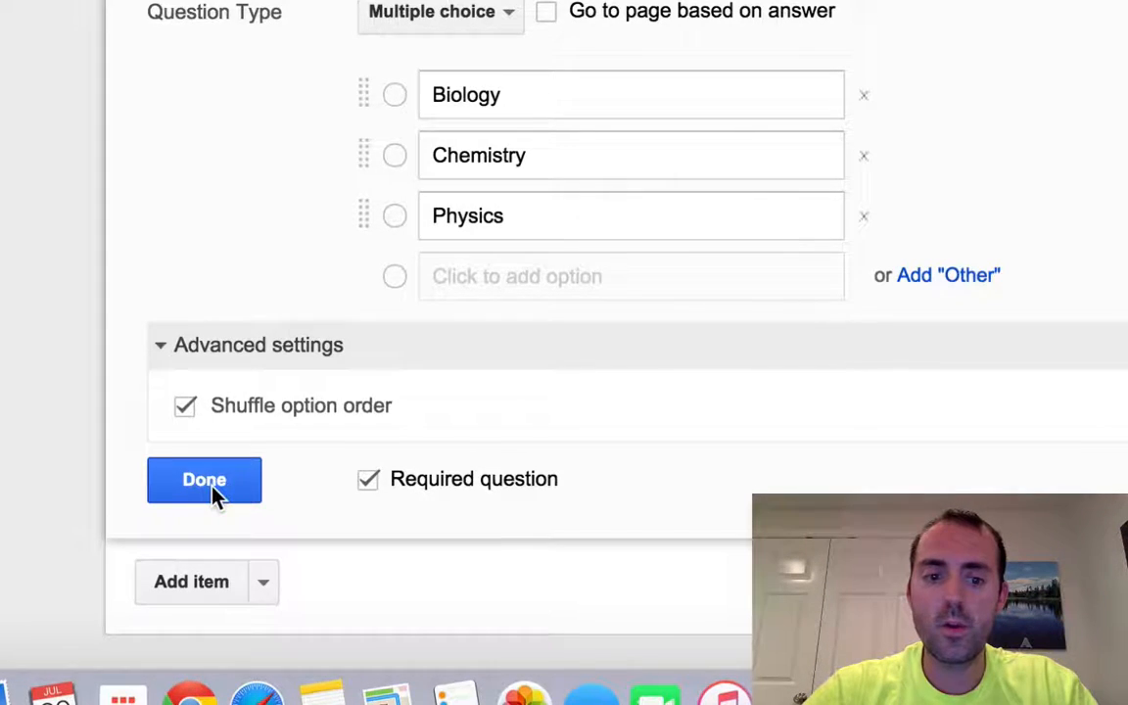
click(214, 492)
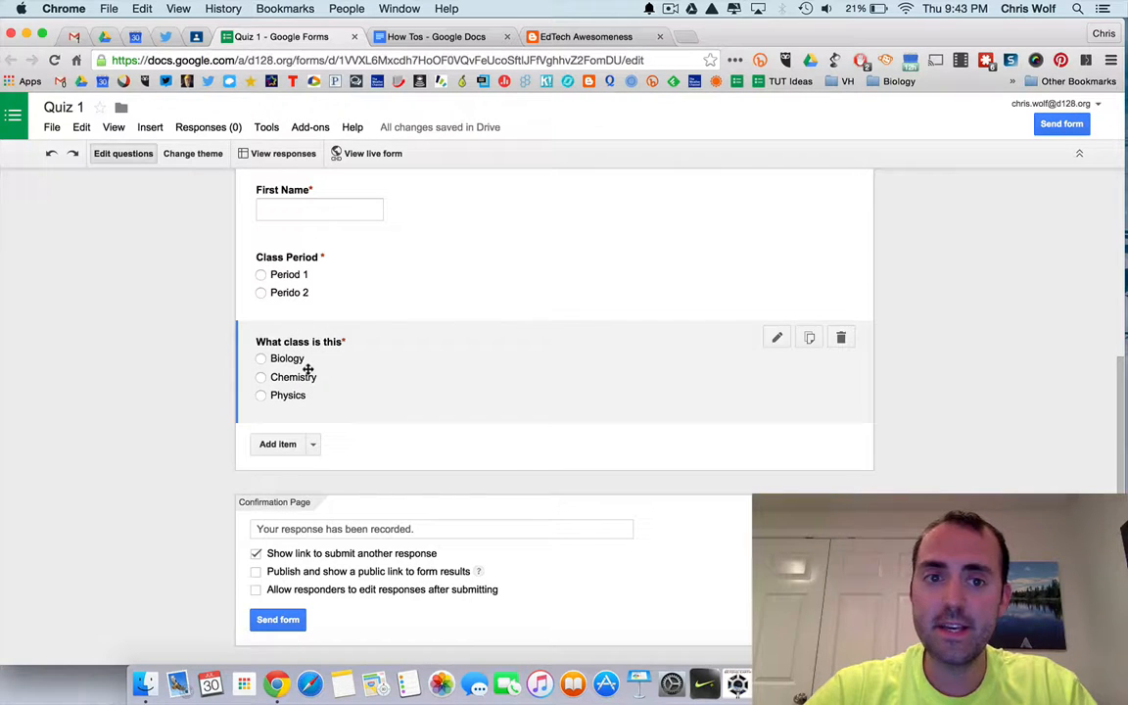
Preview the live form, then close the preview.
click(376, 154)
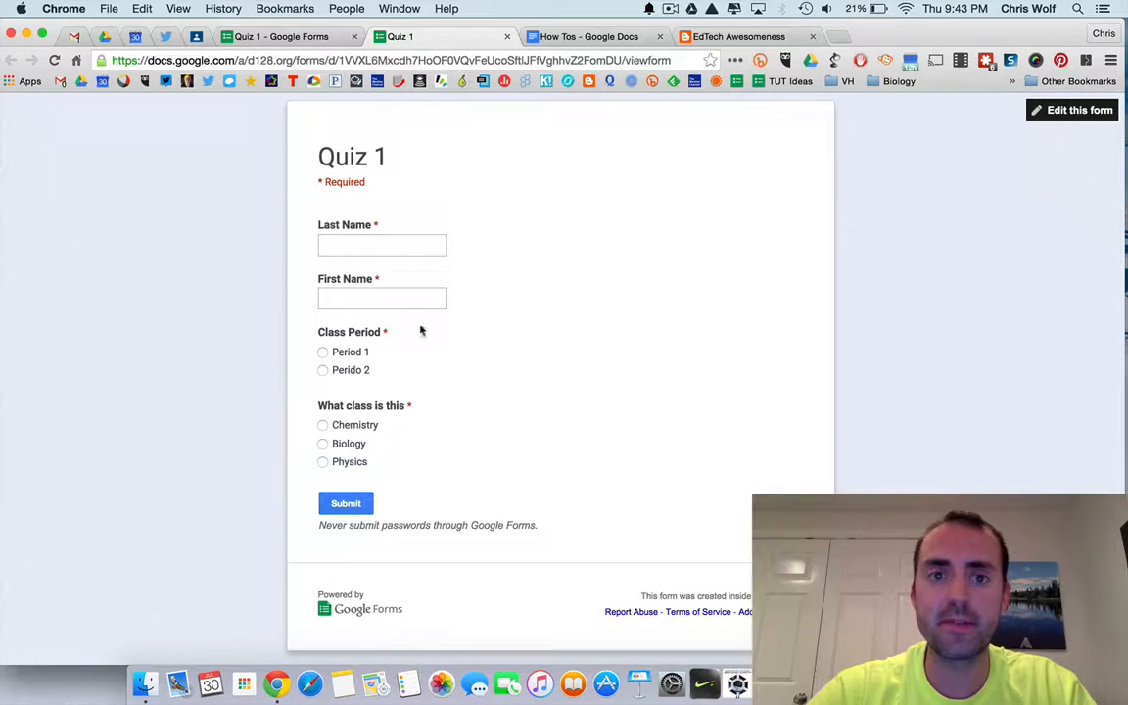
click(508, 37)
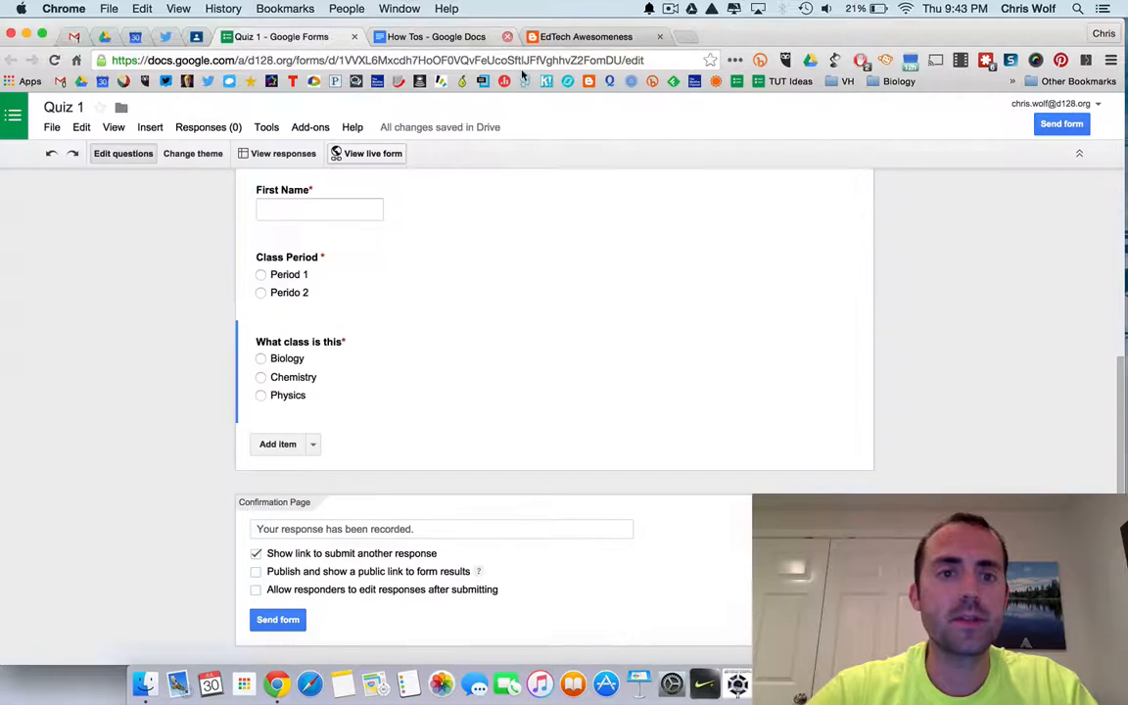
Add a required Text question titled 'What time is it?'.
click(314, 448)
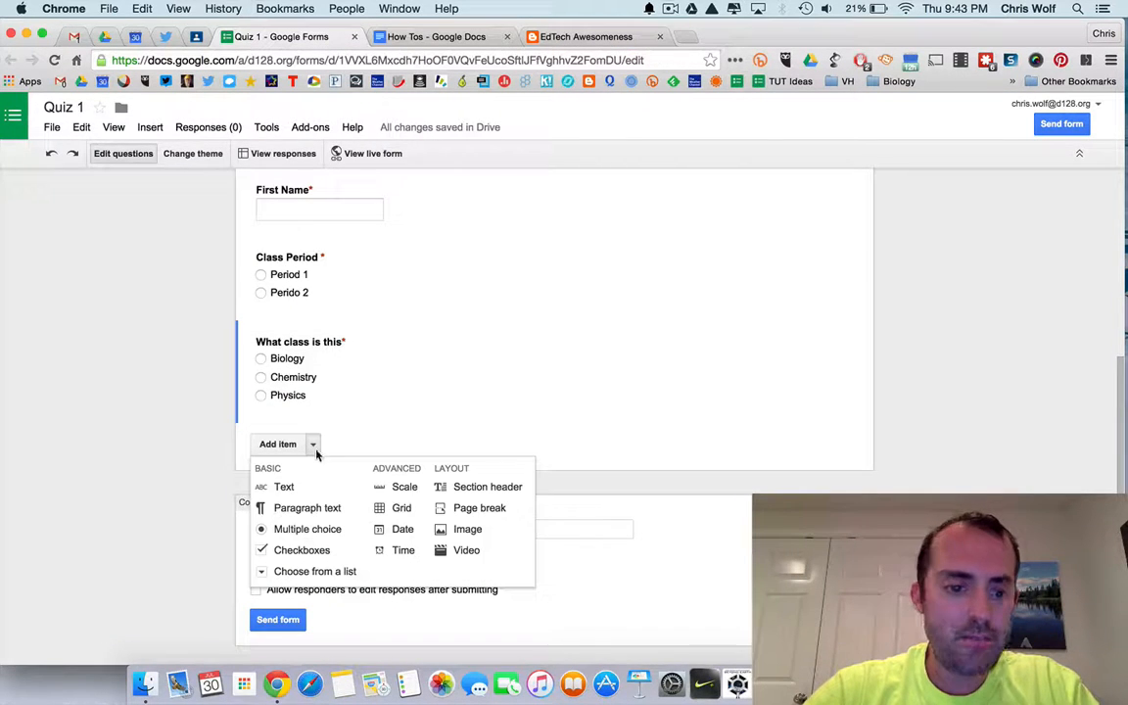
click(311, 526)
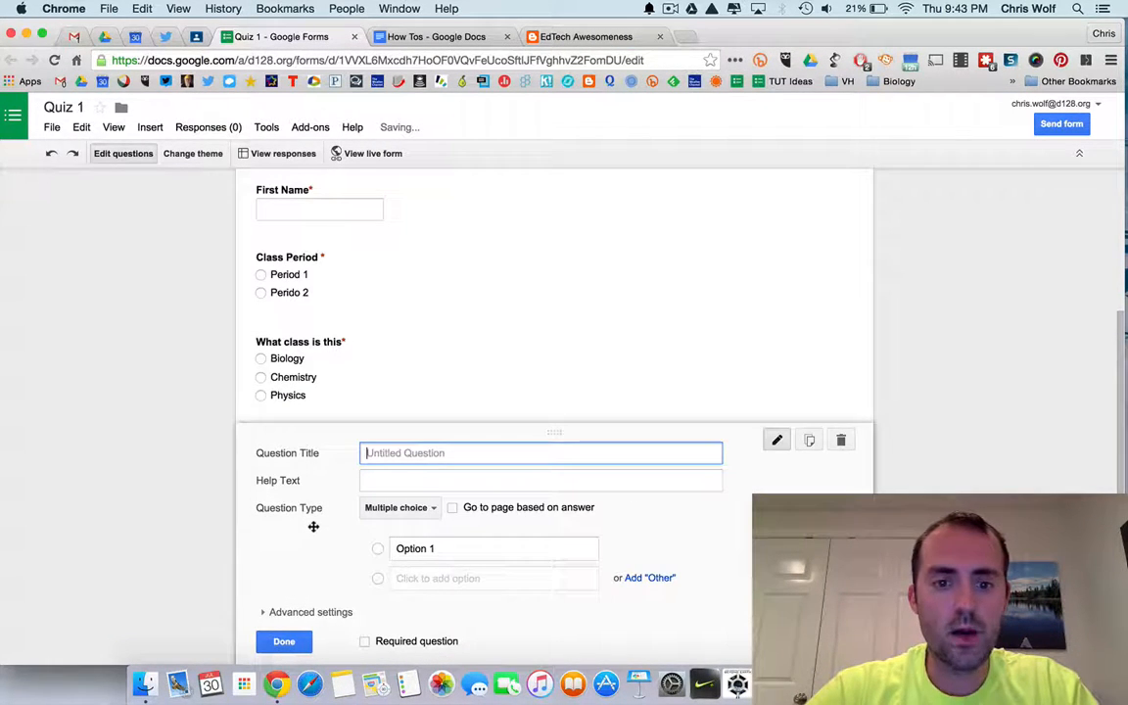
text(What time)
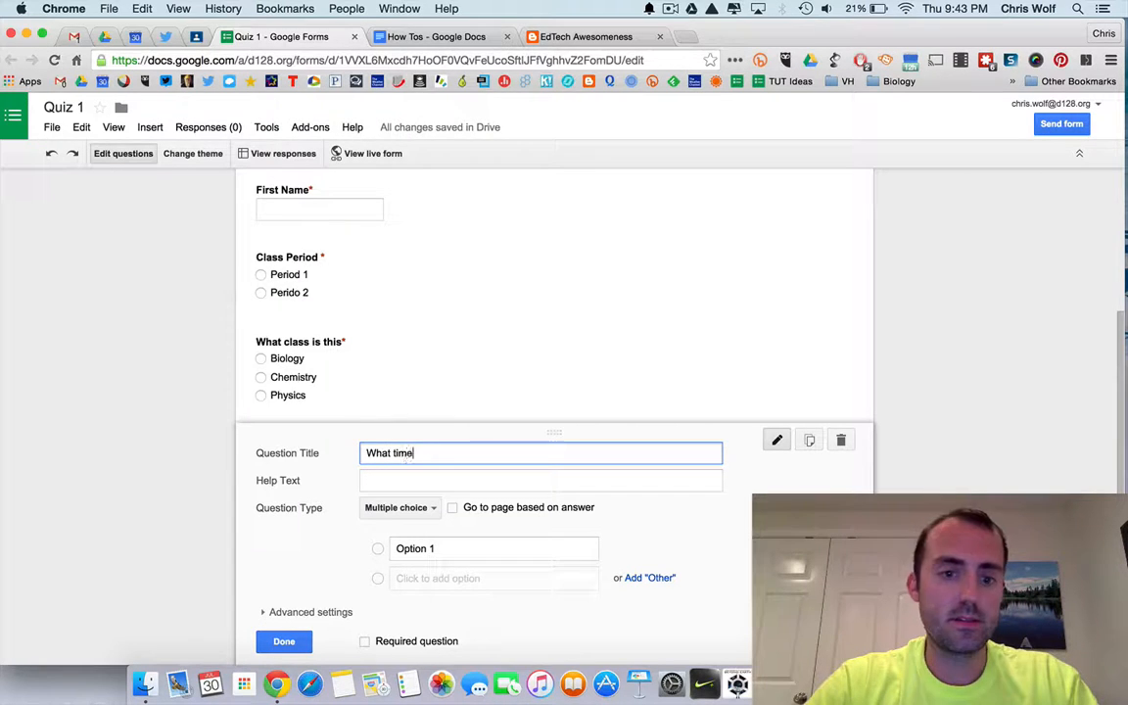
key(Tab)
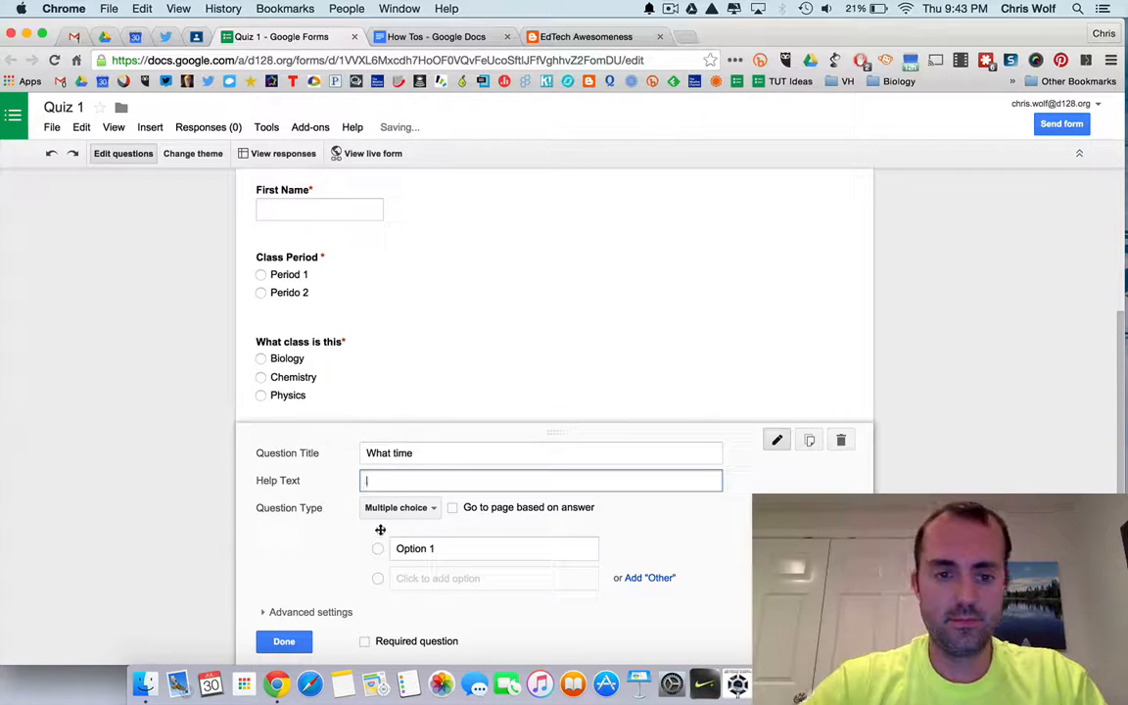
click(429, 455)
text(is t)
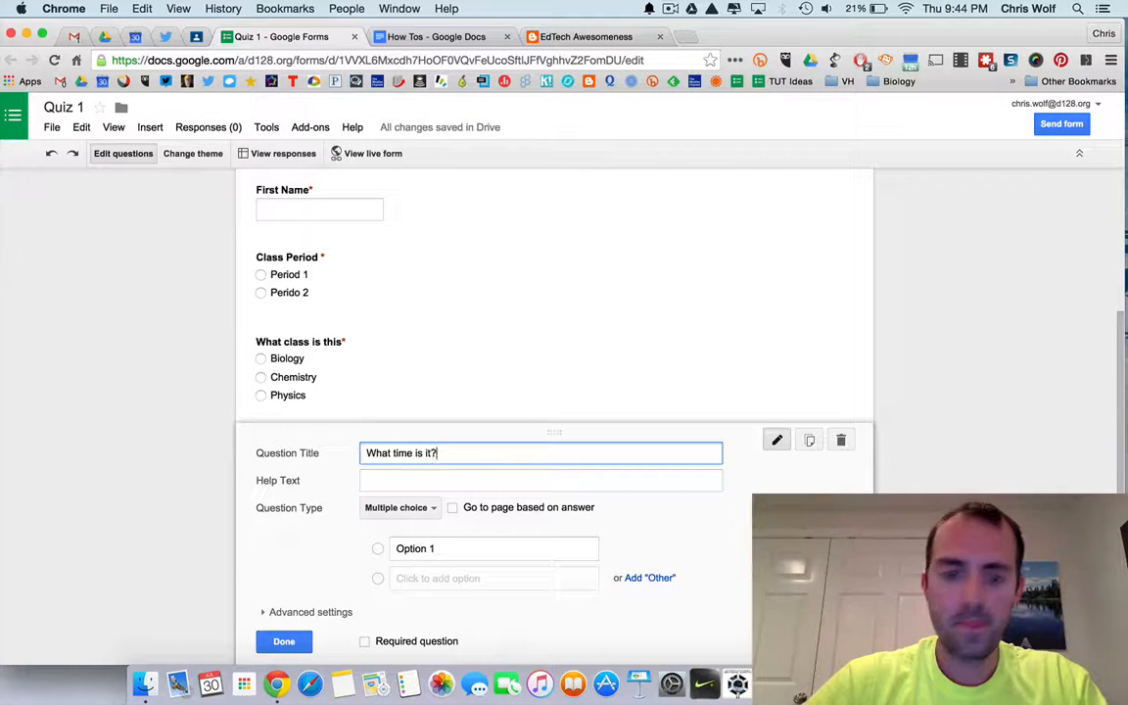
click(431, 511)
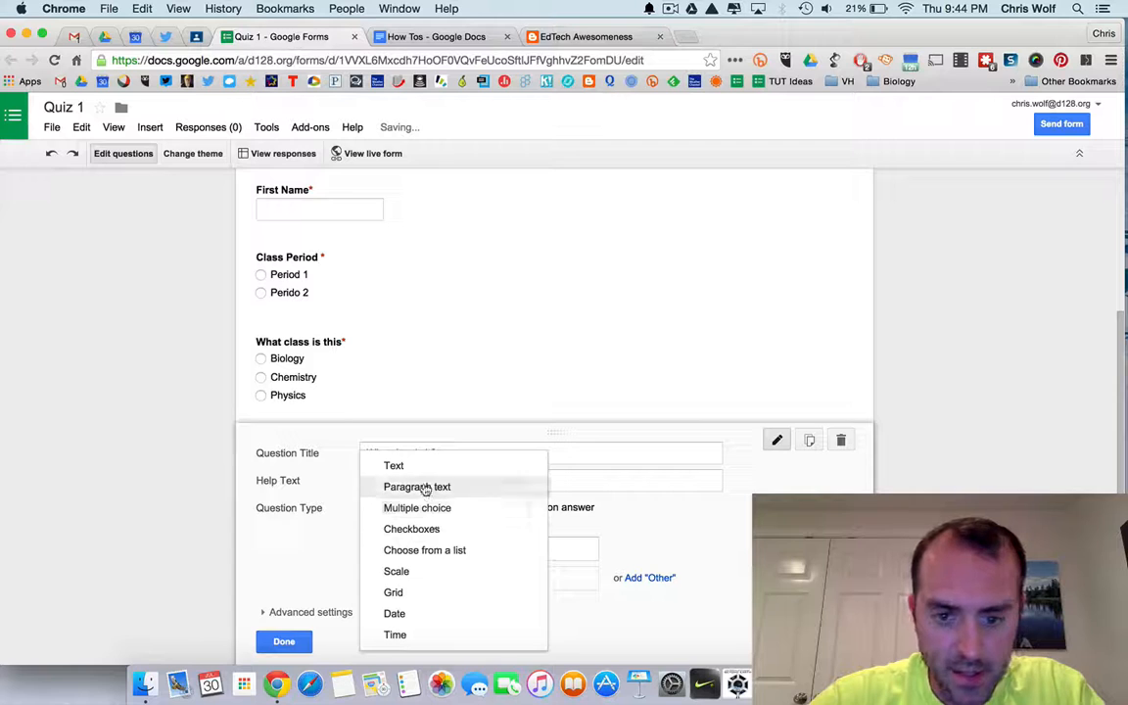
click(420, 471)
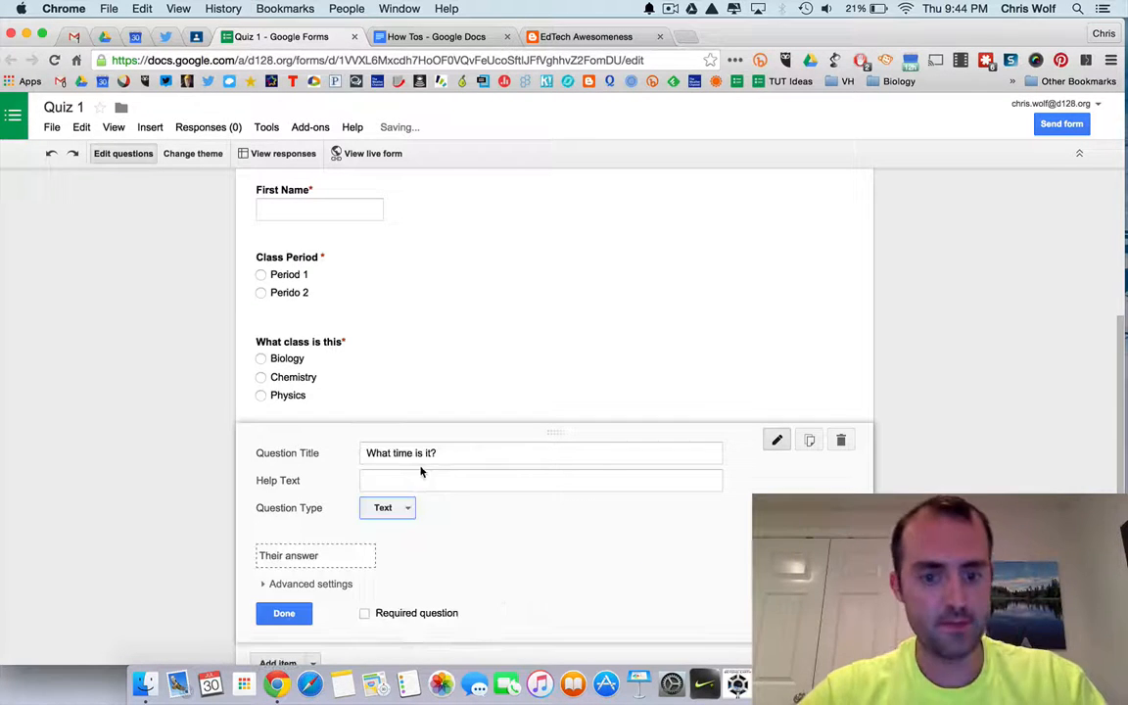
click(363, 615)
click(290, 613)
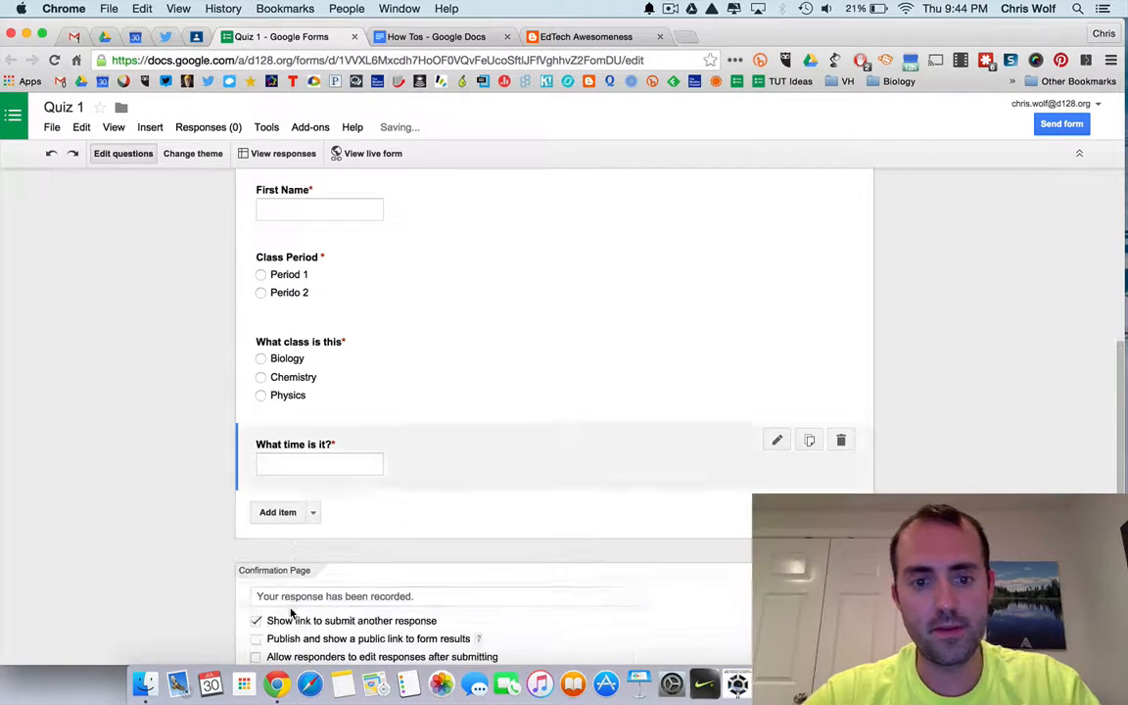
Add a new Text question titled 'Email adress'.
click(314, 513)
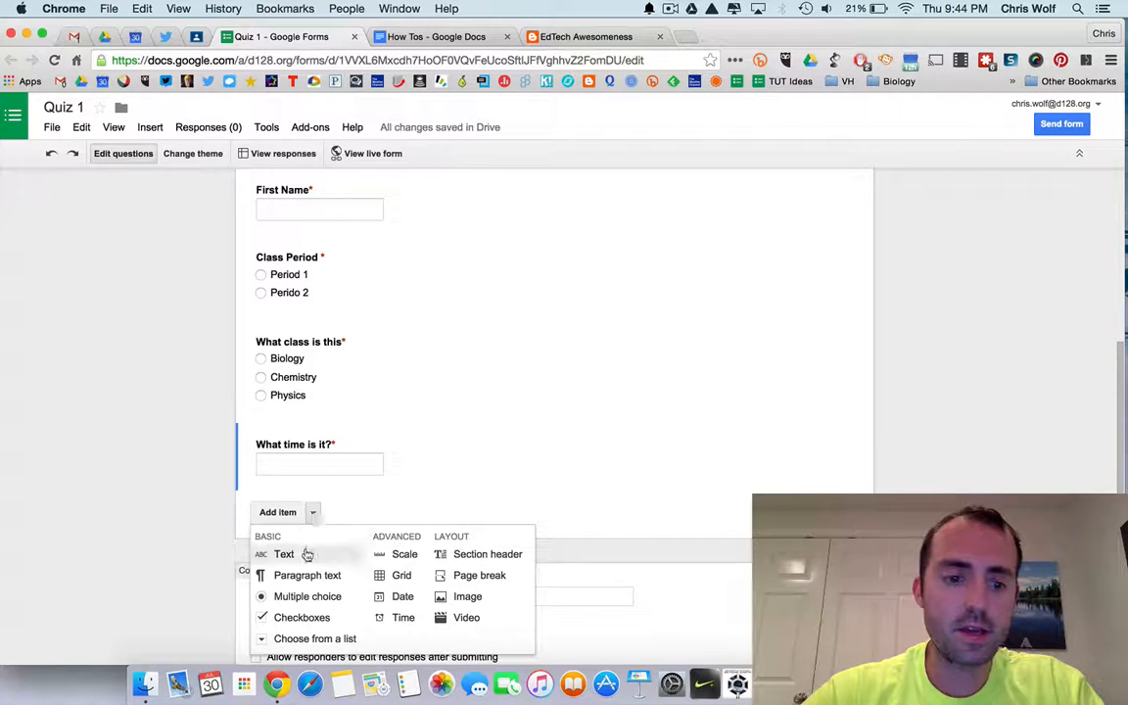
click(306, 557)
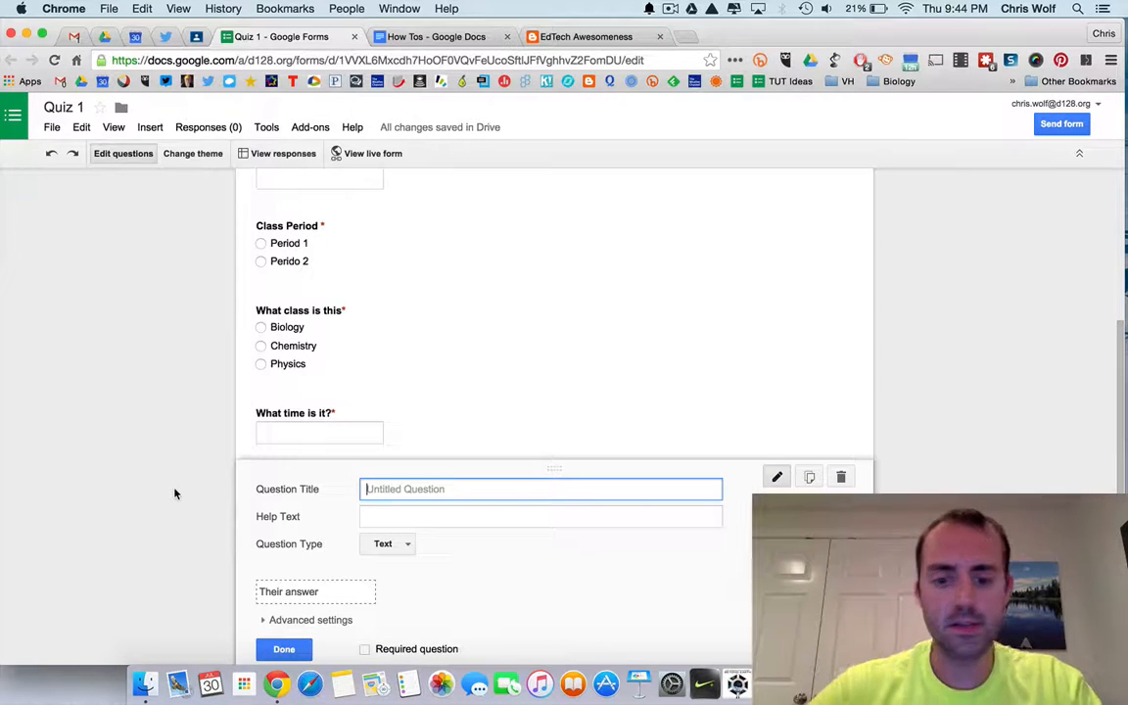
text(email adress)
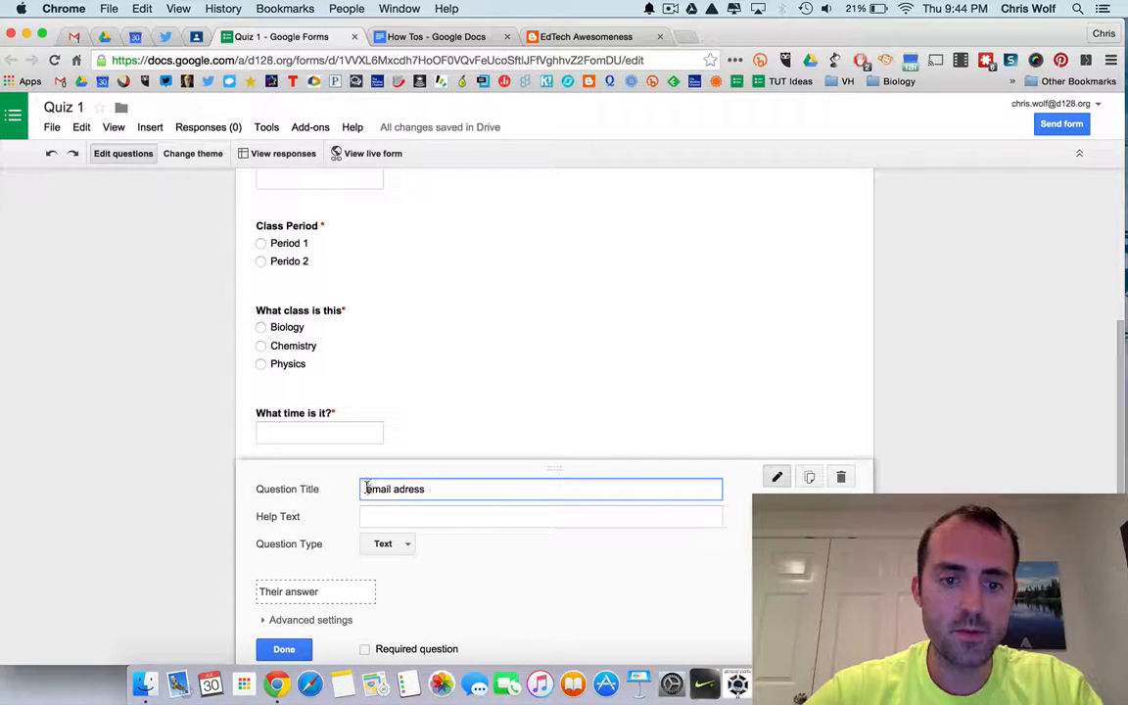
text(E)
Turn on data validation requiring Text of type Email address, mark the question required, and finish editing it.
scroll(392, 538, down, 1)
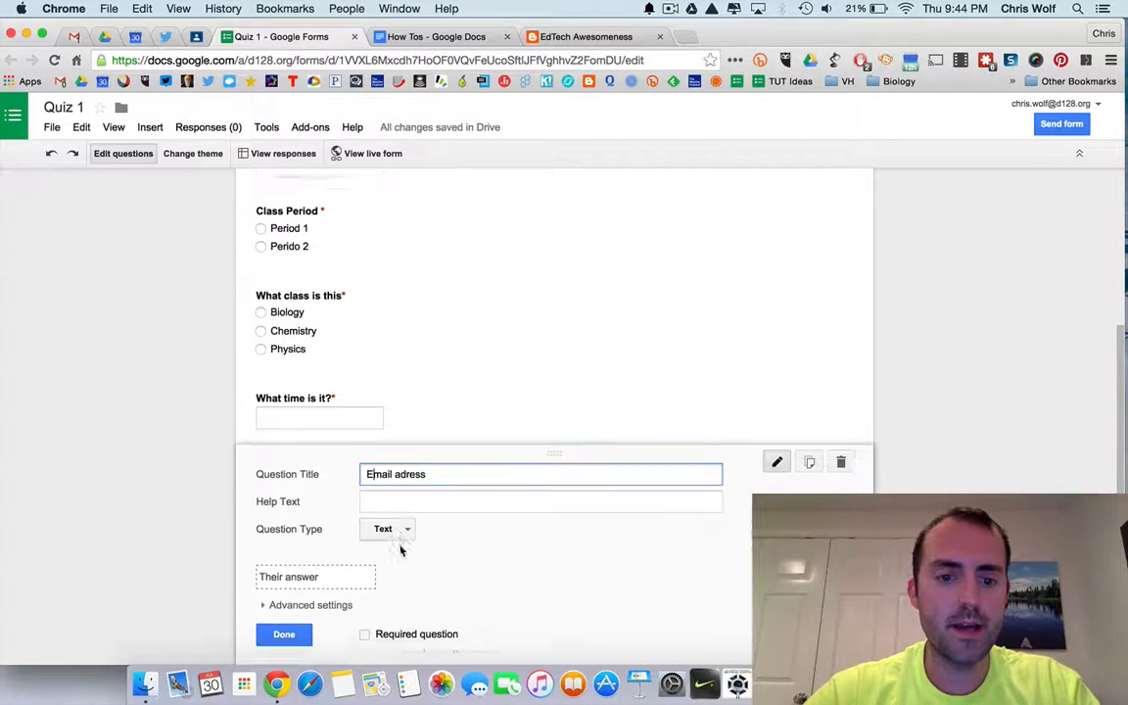
click(327, 572)
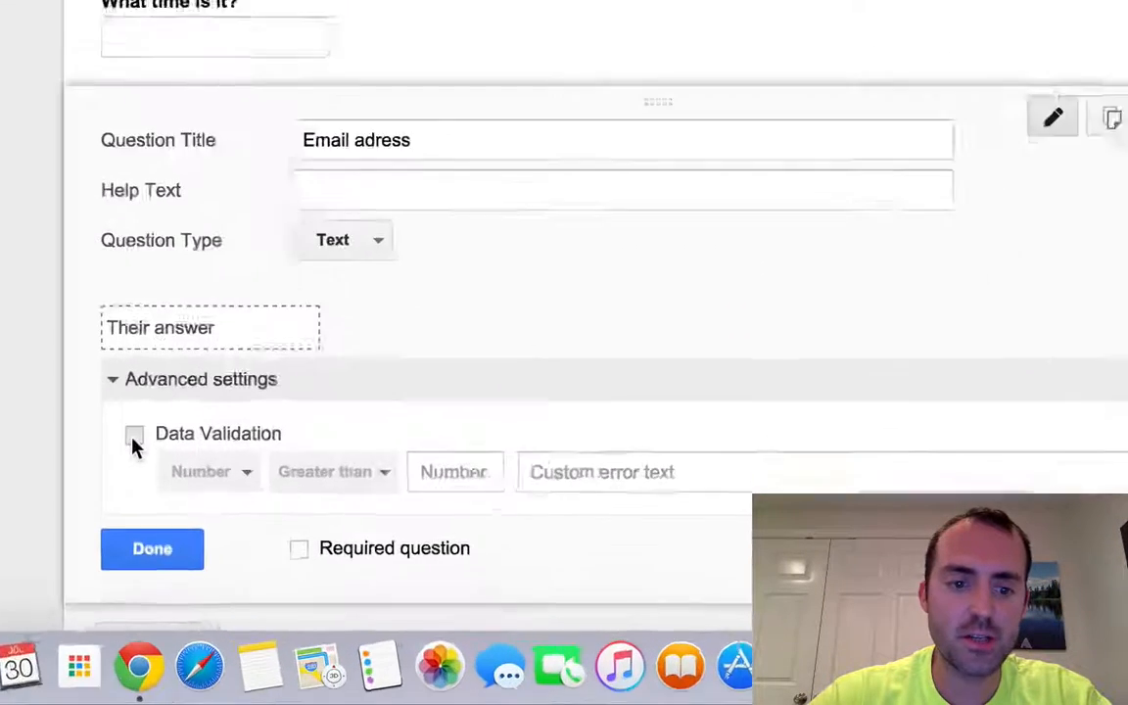
click(274, 558)
click(201, 419)
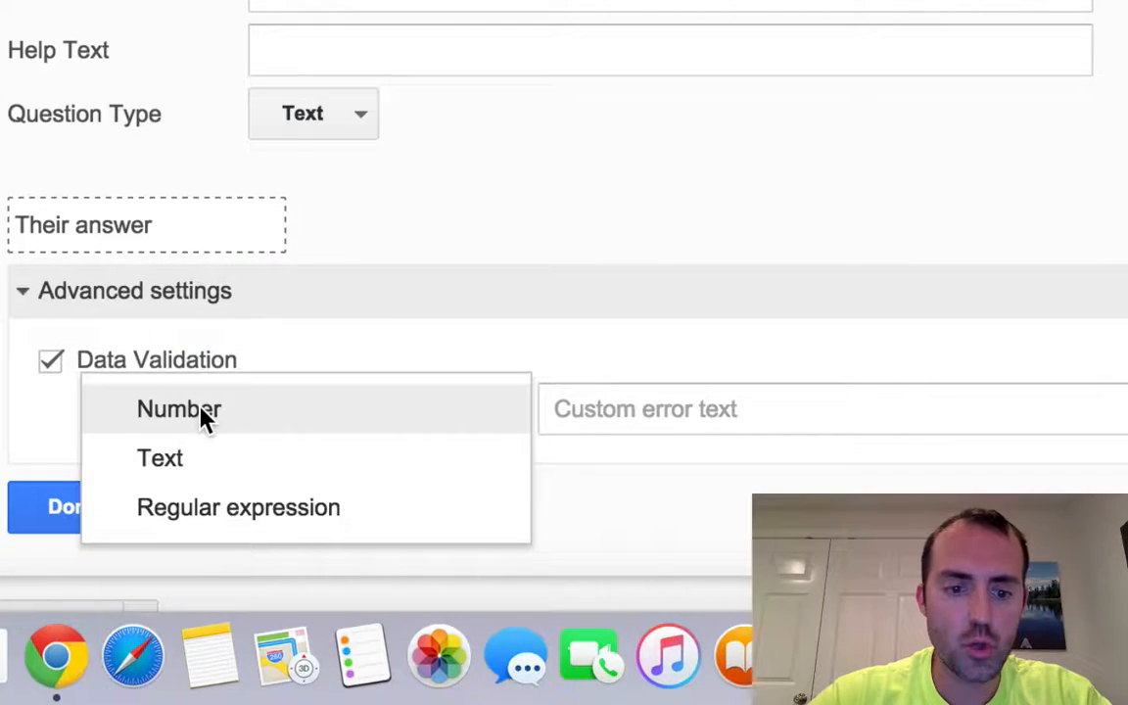
click(192, 467)
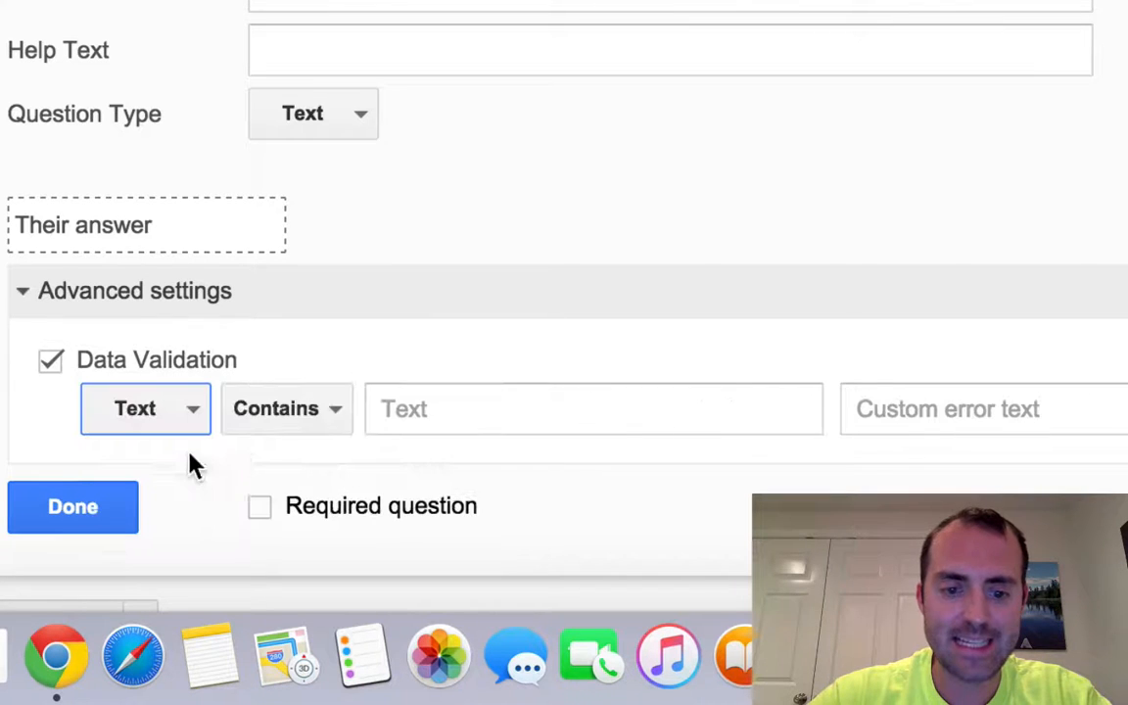
click(335, 418)
click(350, 507)
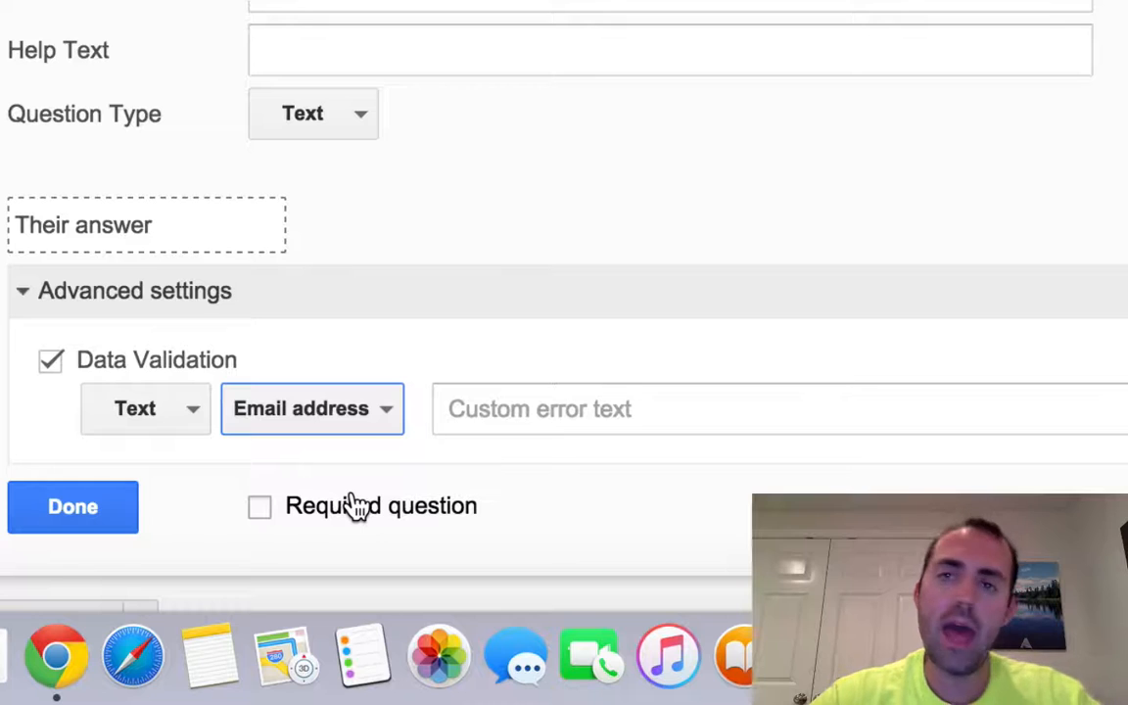
click(261, 509)
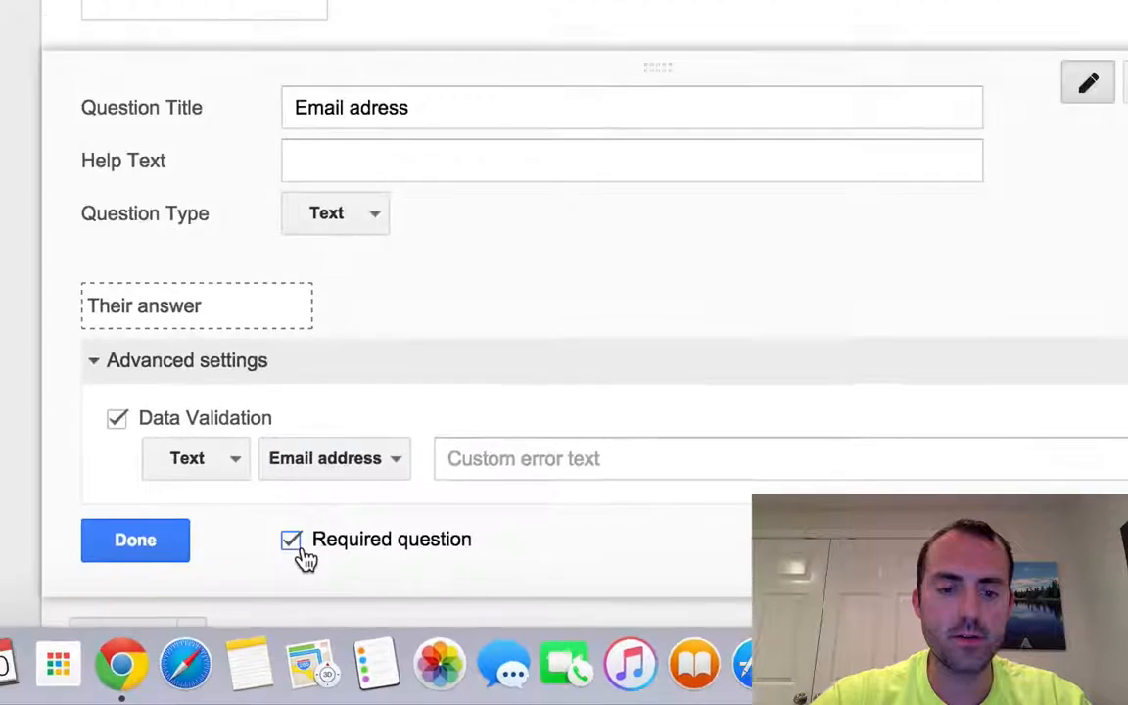
click(306, 620)
click(340, 405)
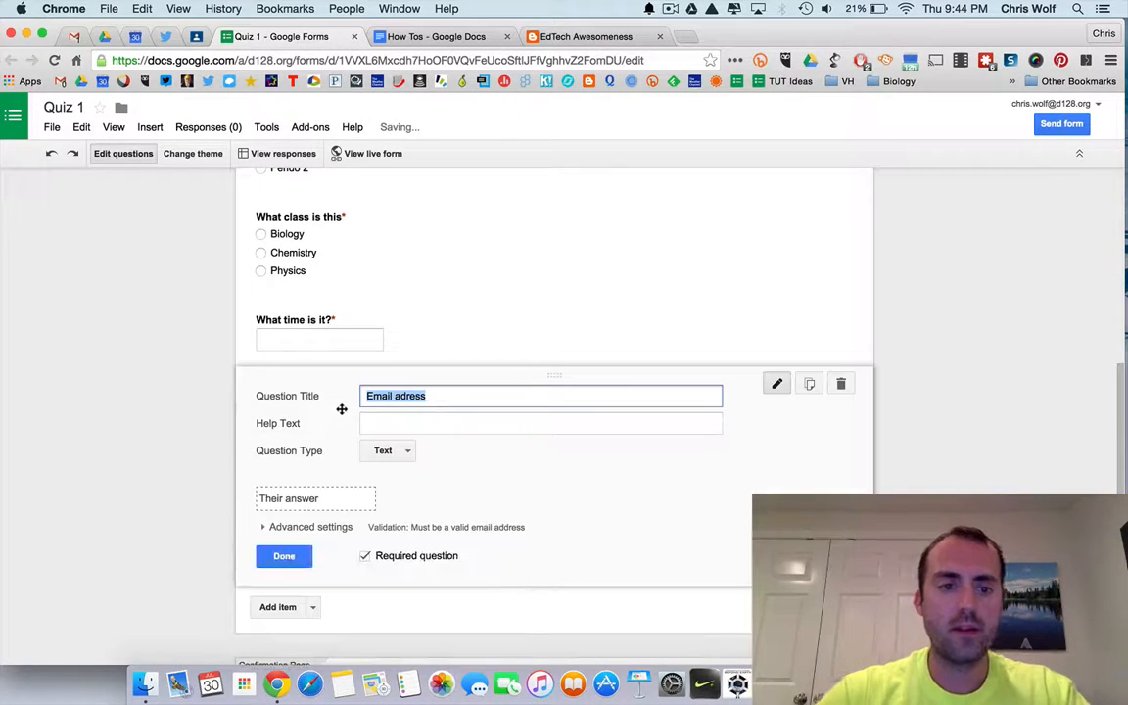
click(284, 555)
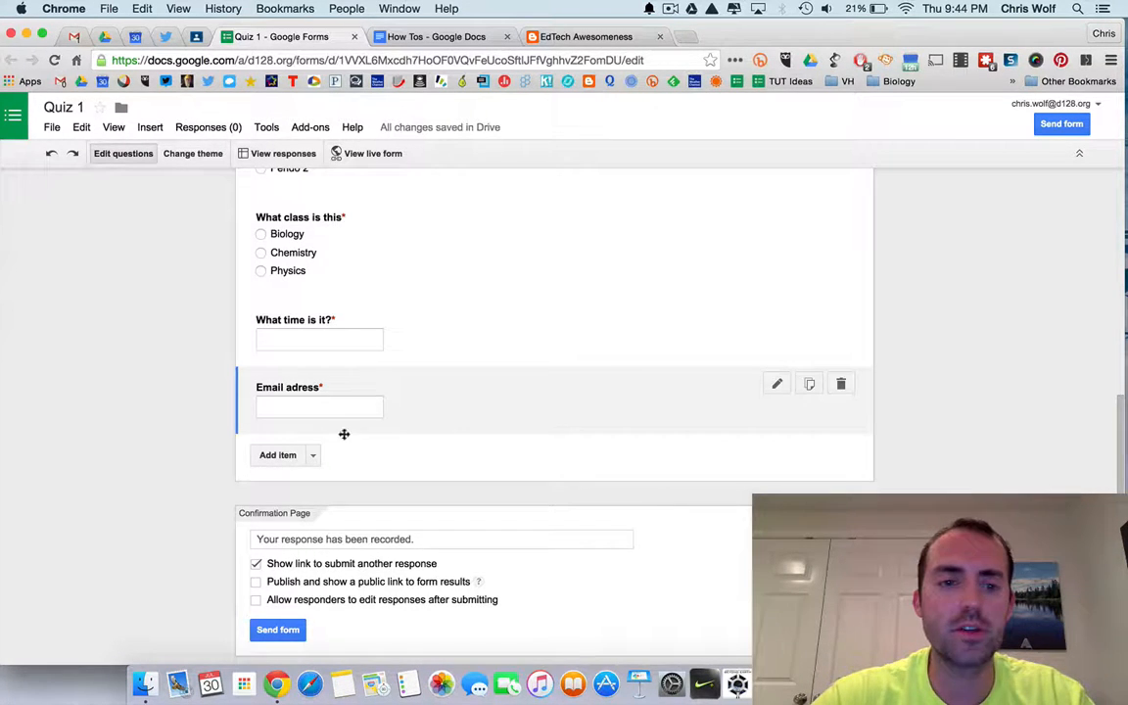
Reopen the email question's validation and switch its type to Number, then back to Text with Email address.
click(437, 396)
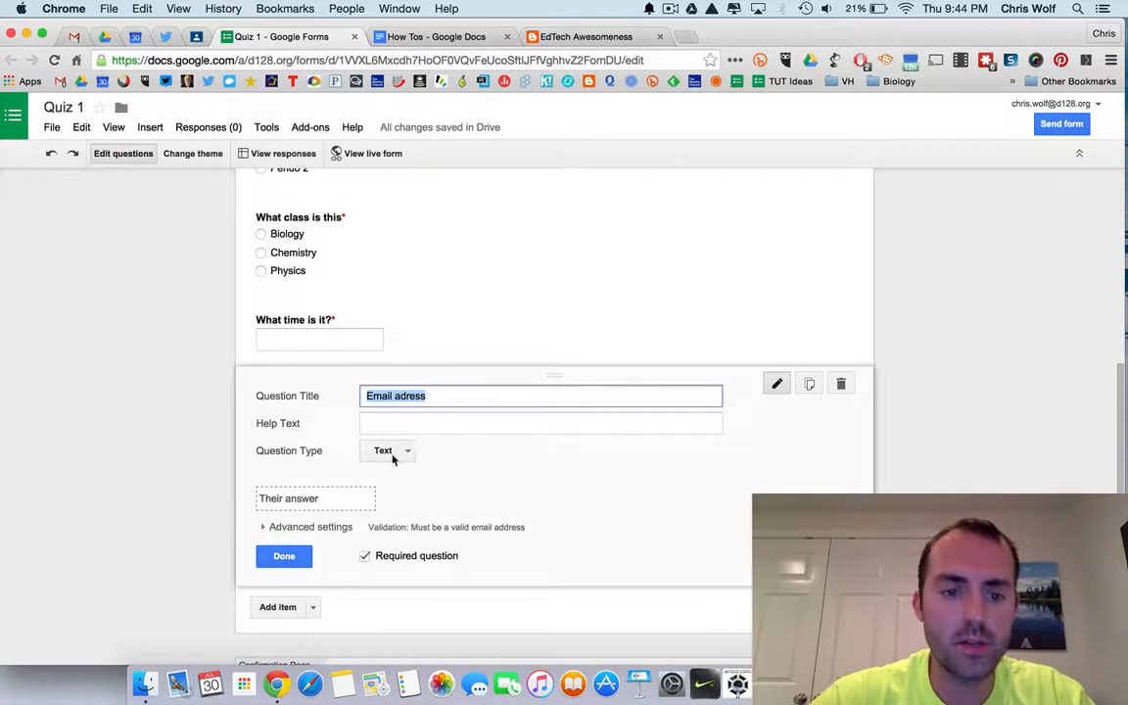
click(323, 527)
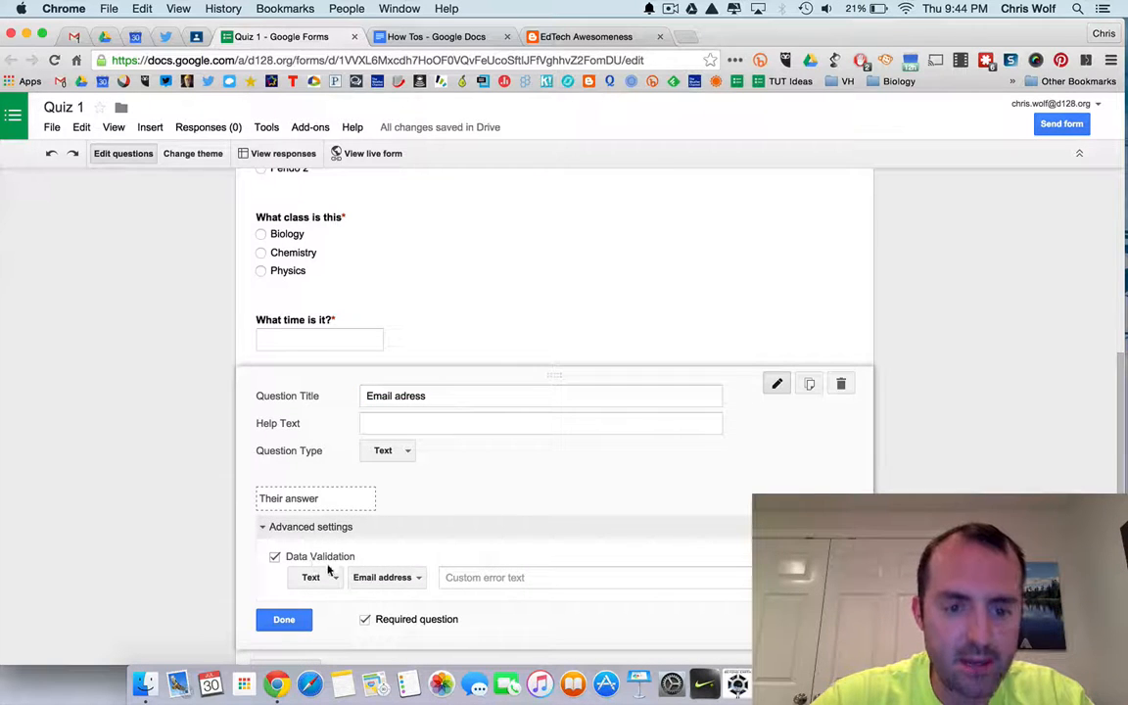
click(332, 578)
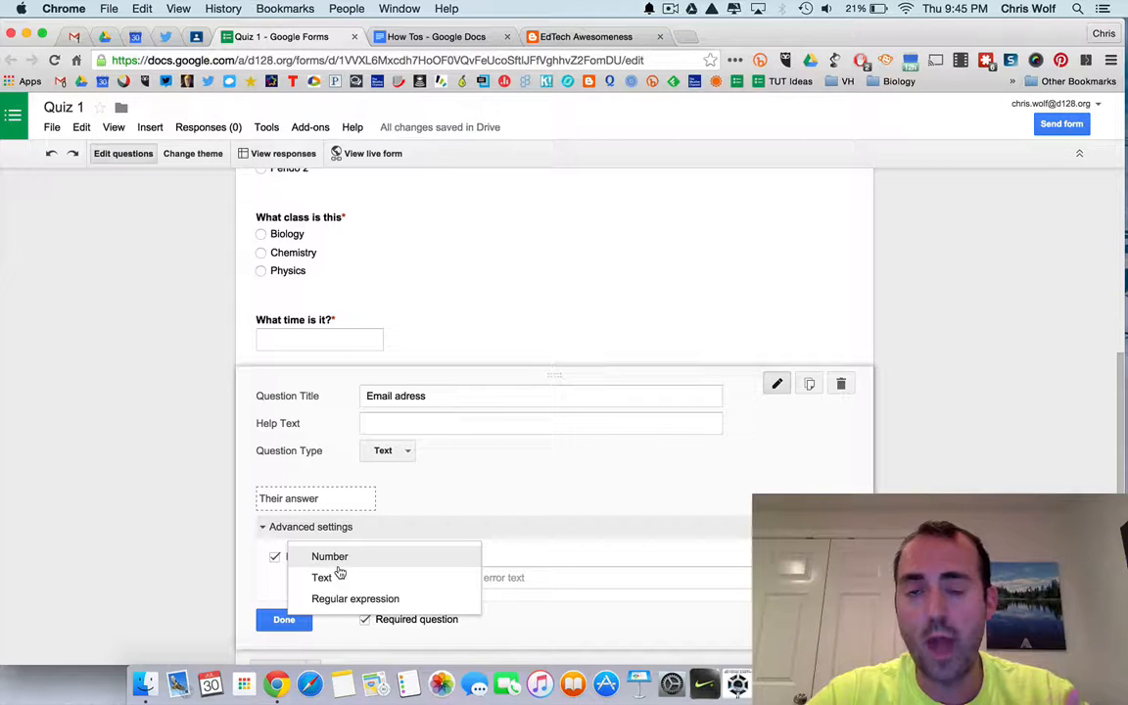
click(338, 565)
click(402, 576)
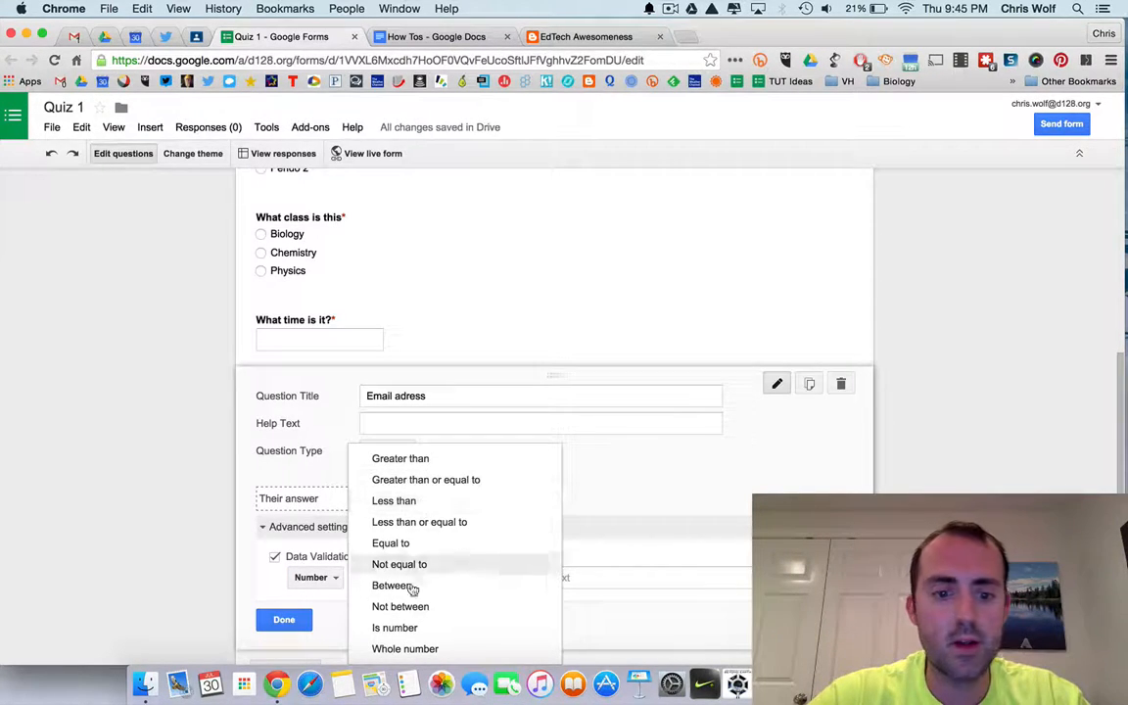
click(324, 576)
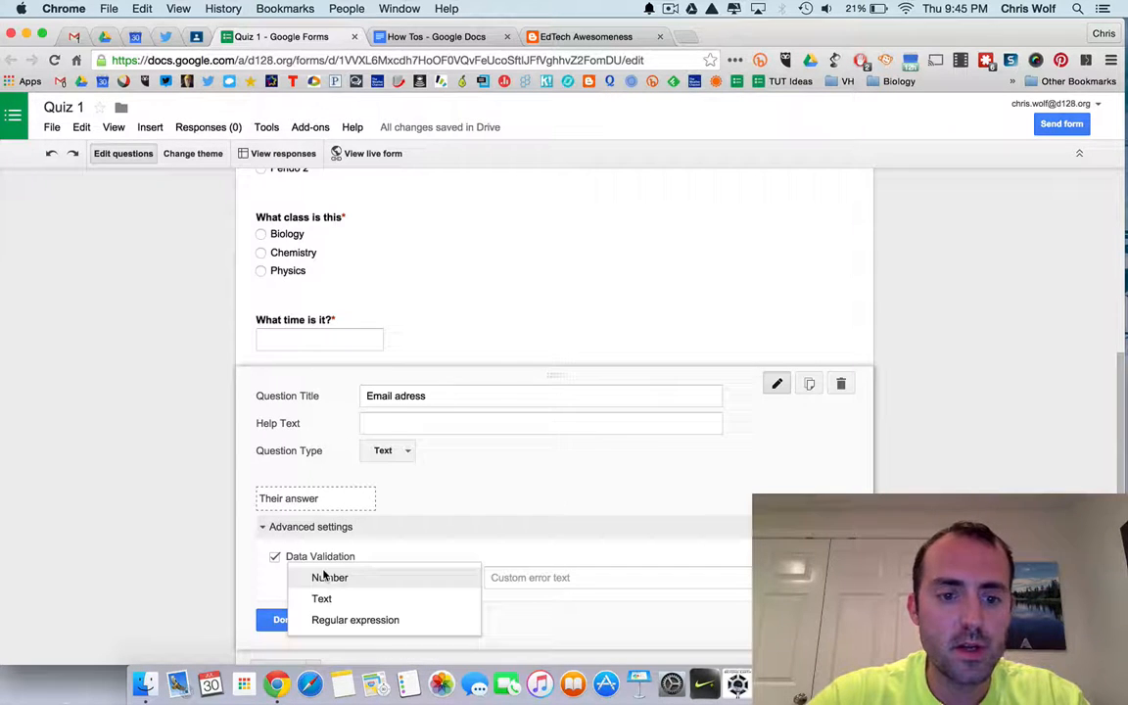
click(323, 597)
click(392, 579)
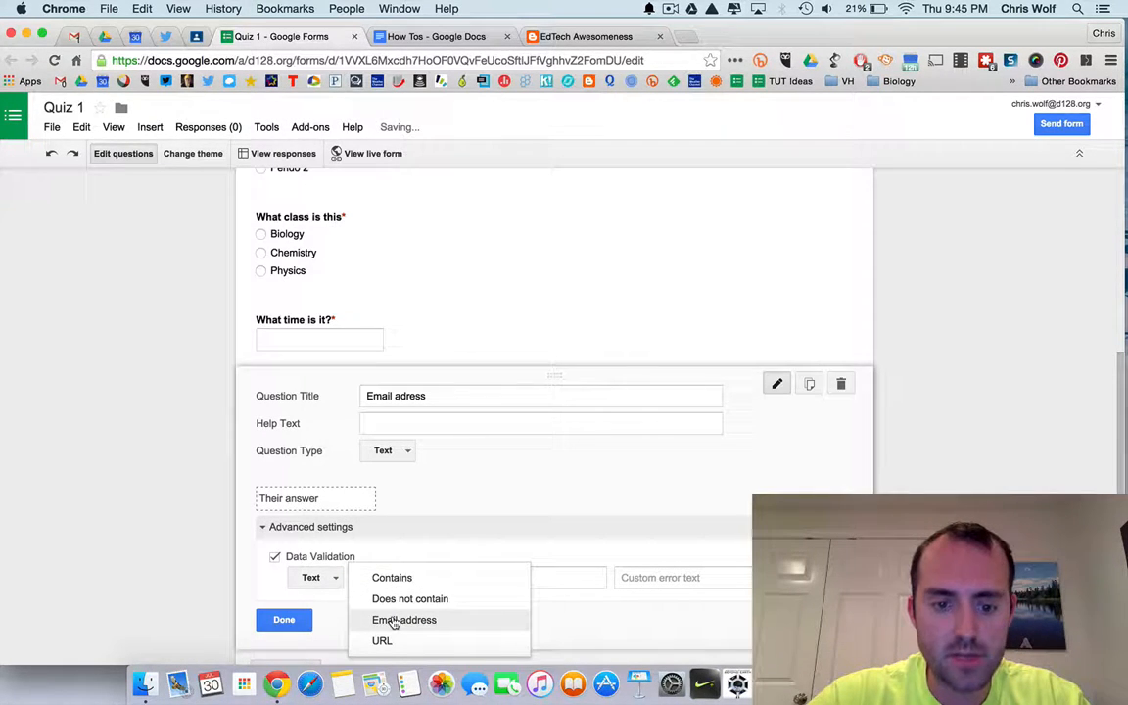
click(395, 621)
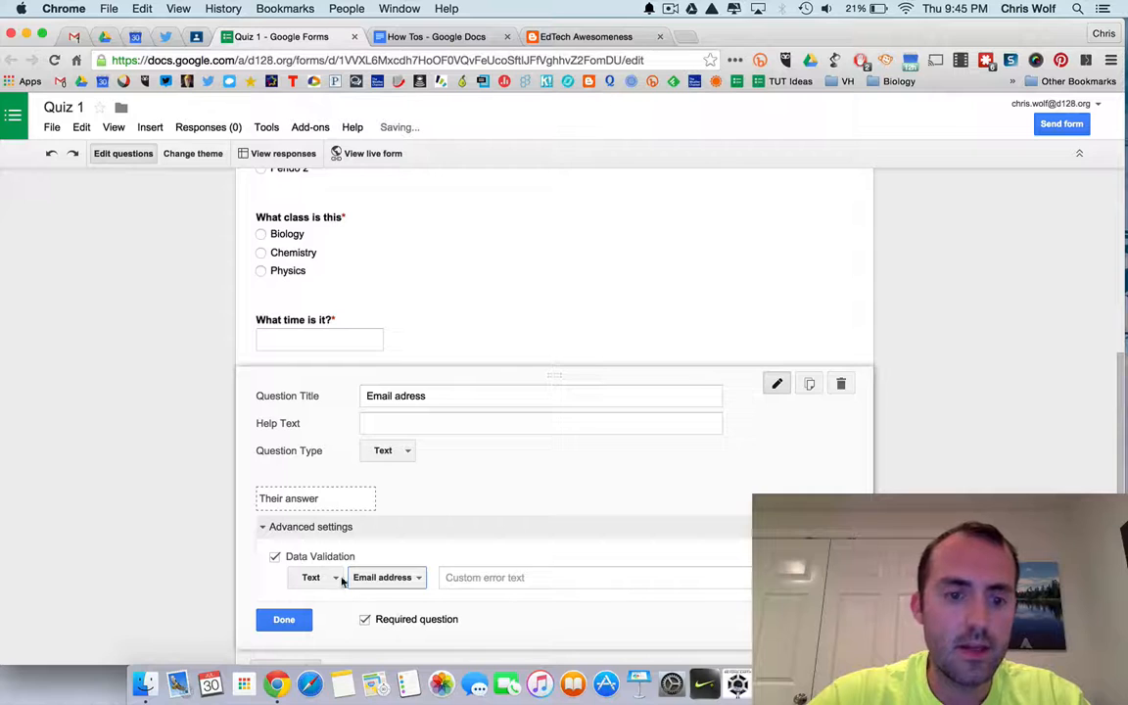
Try the URL and Regular expression validation options, restore Text with Email address, and close the question.
click(374, 583)
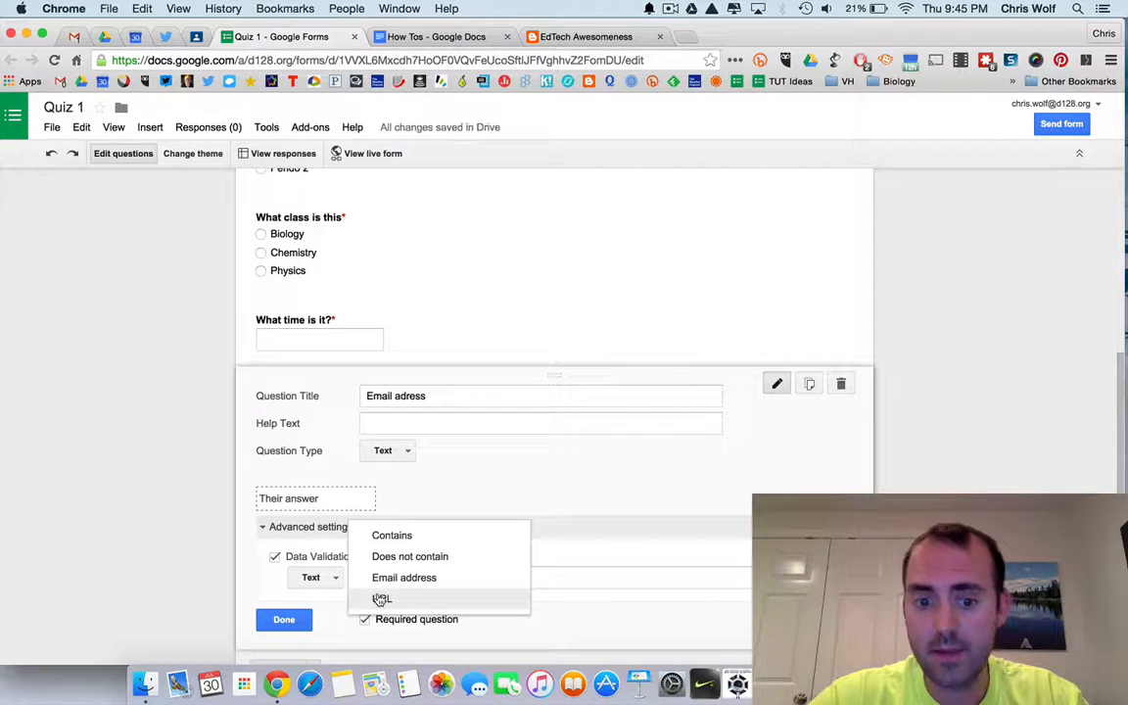
click(384, 578)
click(331, 577)
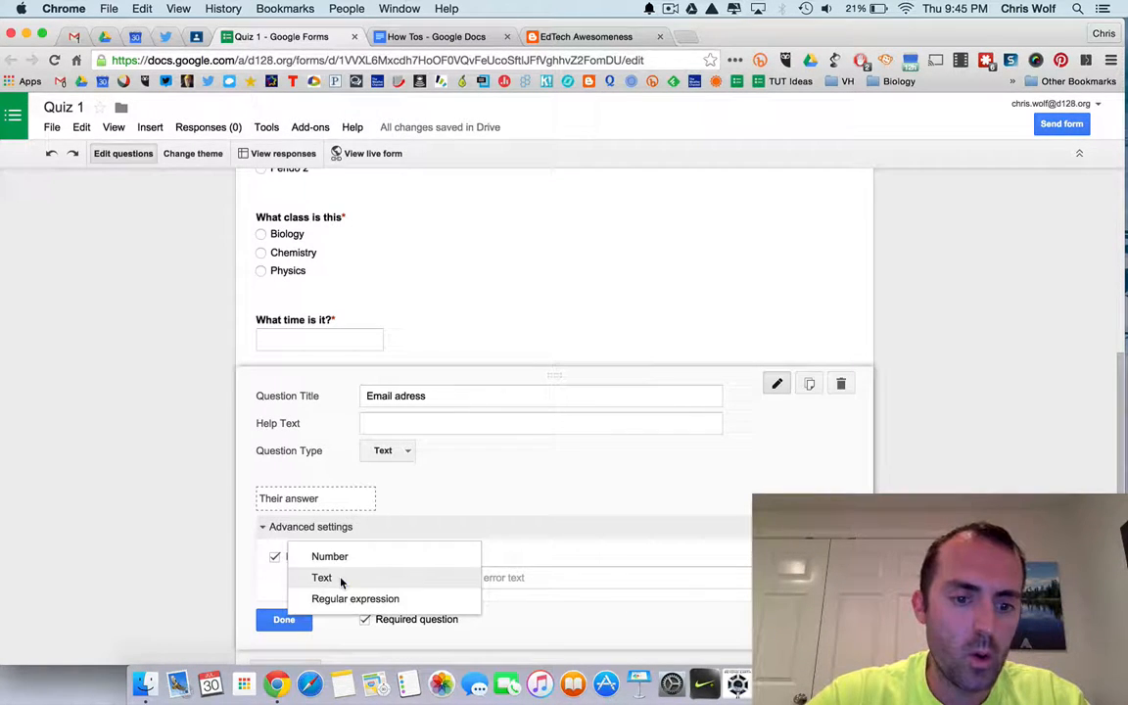
click(343, 599)
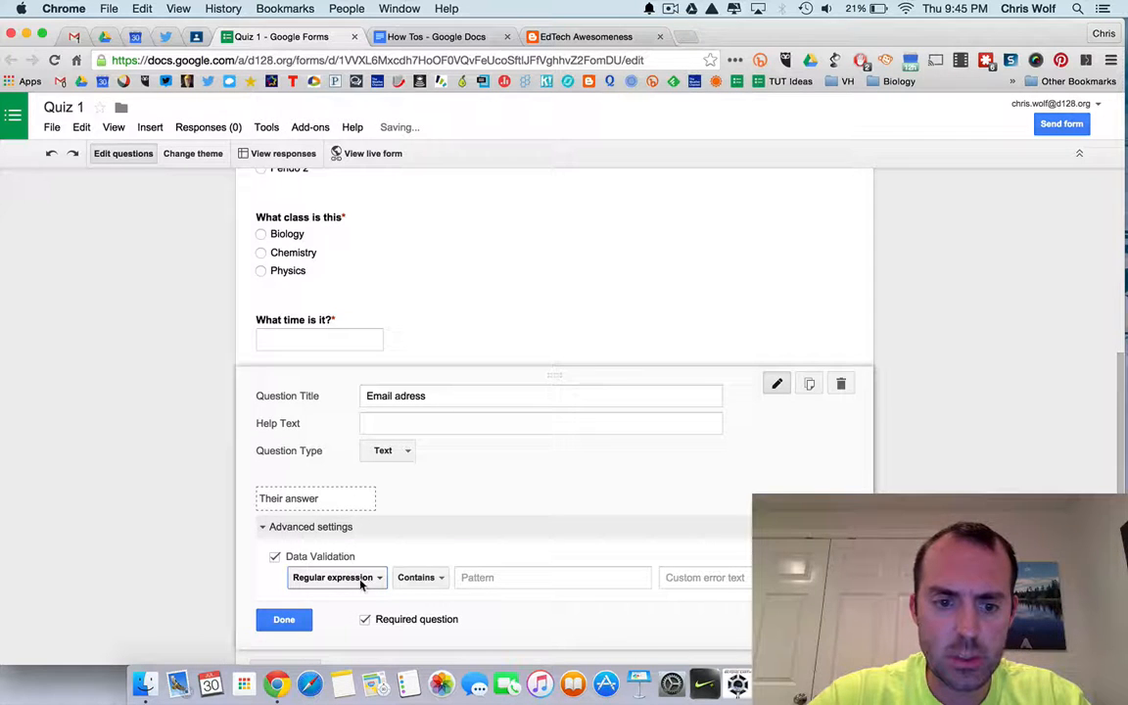
click(418, 578)
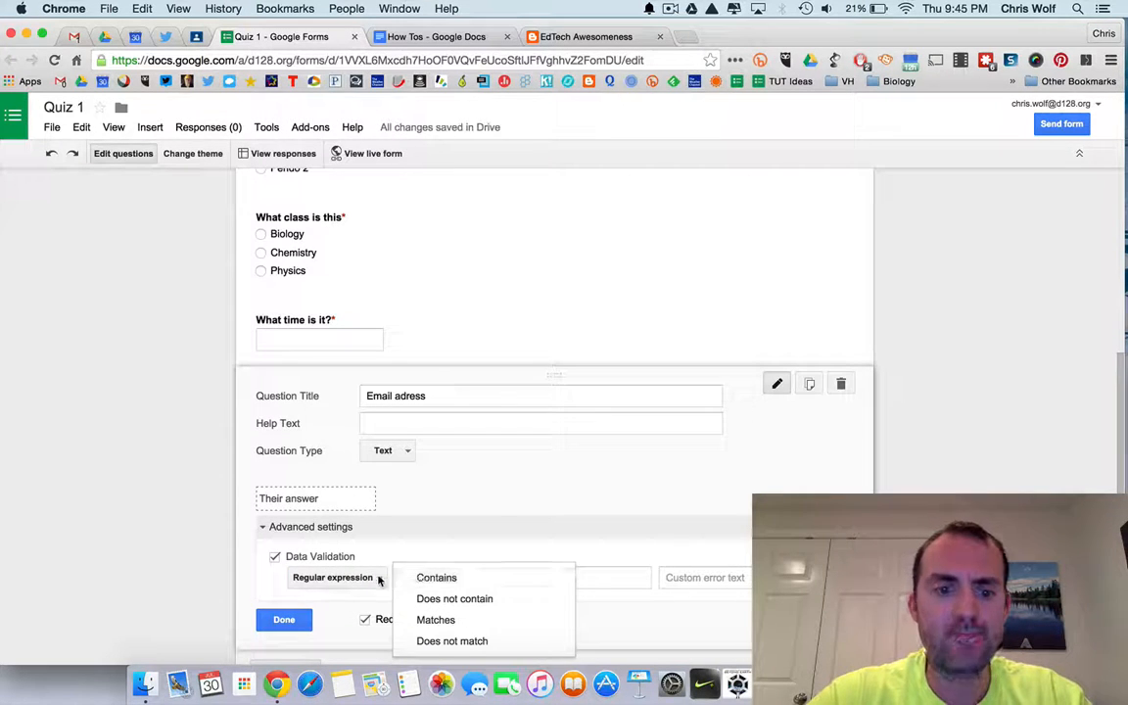
click(380, 577)
click(378, 558)
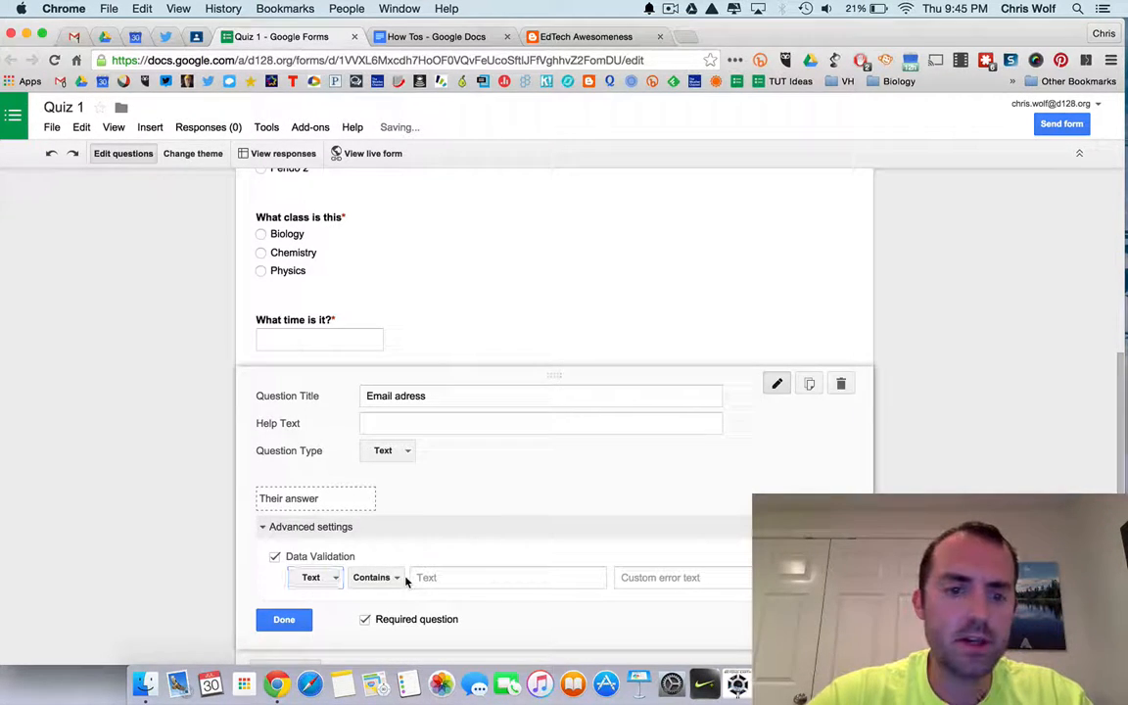
click(395, 578)
click(394, 620)
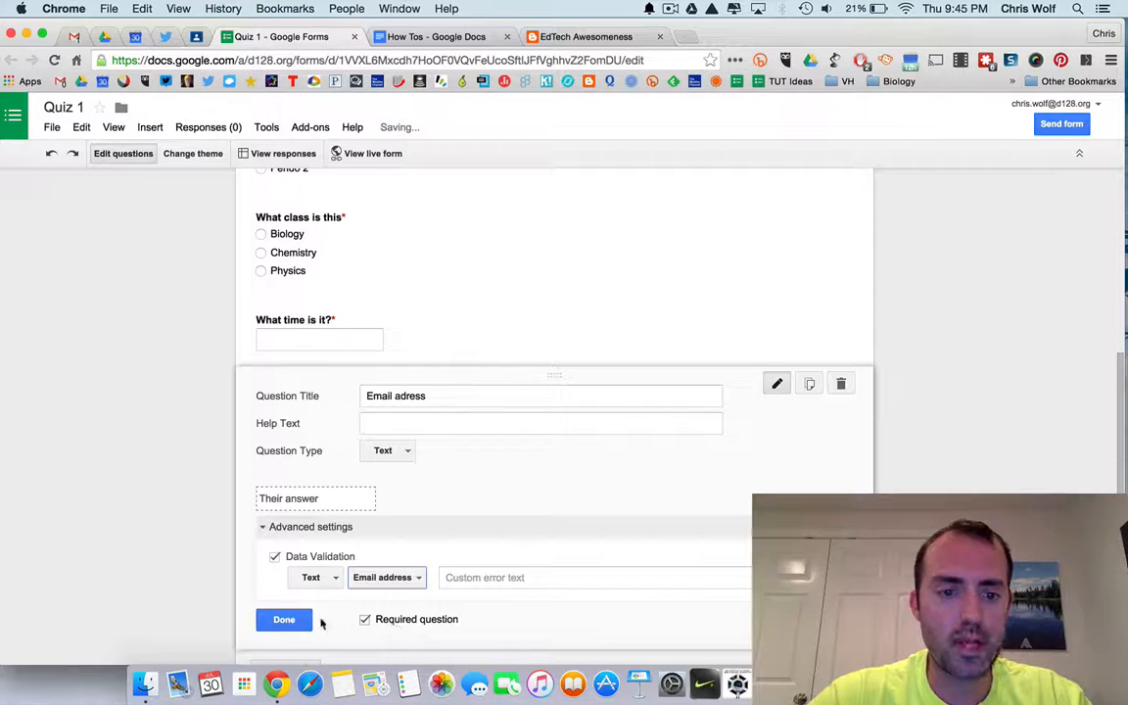
click(298, 621)
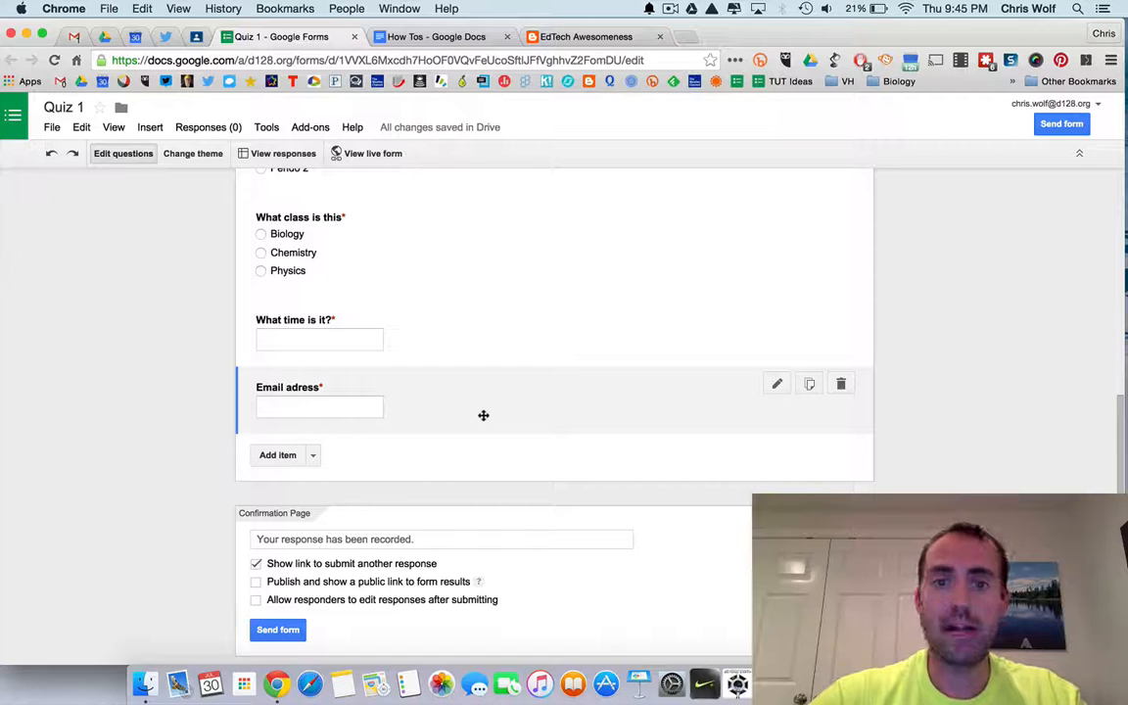
Move the Email adress question up to sit directly below First Name.
click(482, 415)
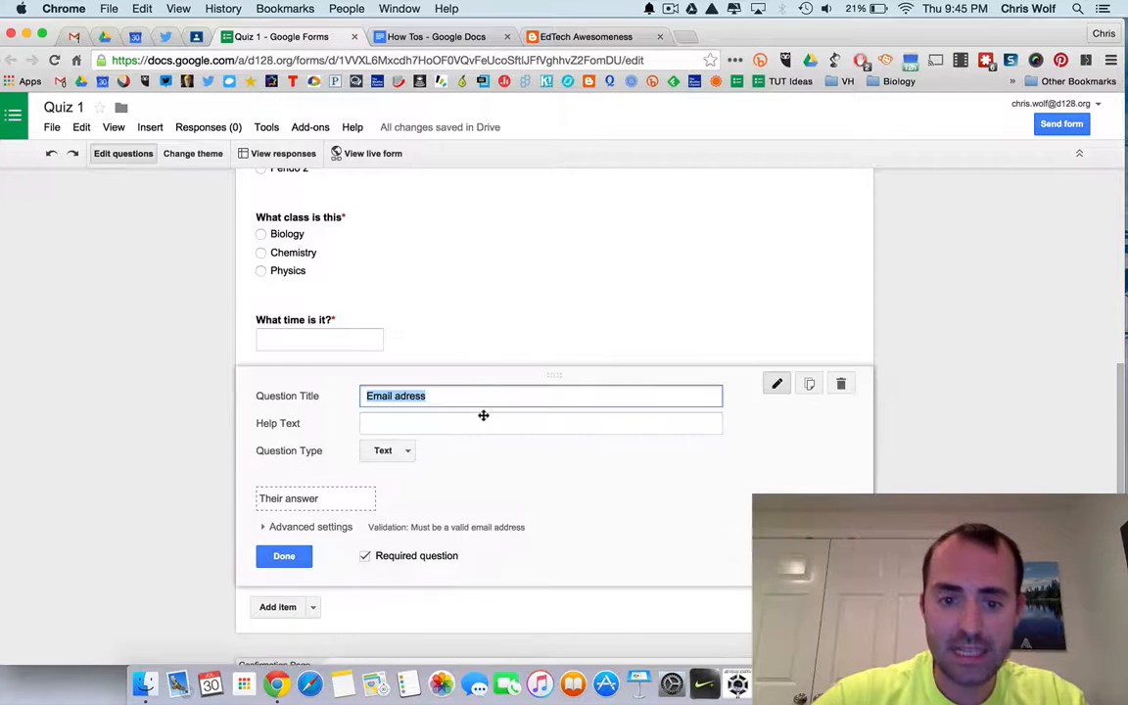
click(285, 555)
mouse_move(594, 410)
mouse_down()
mouse_move(587, 236)
mouse_move(602, 450)
mouse_move(599, 408)
mouse_up()
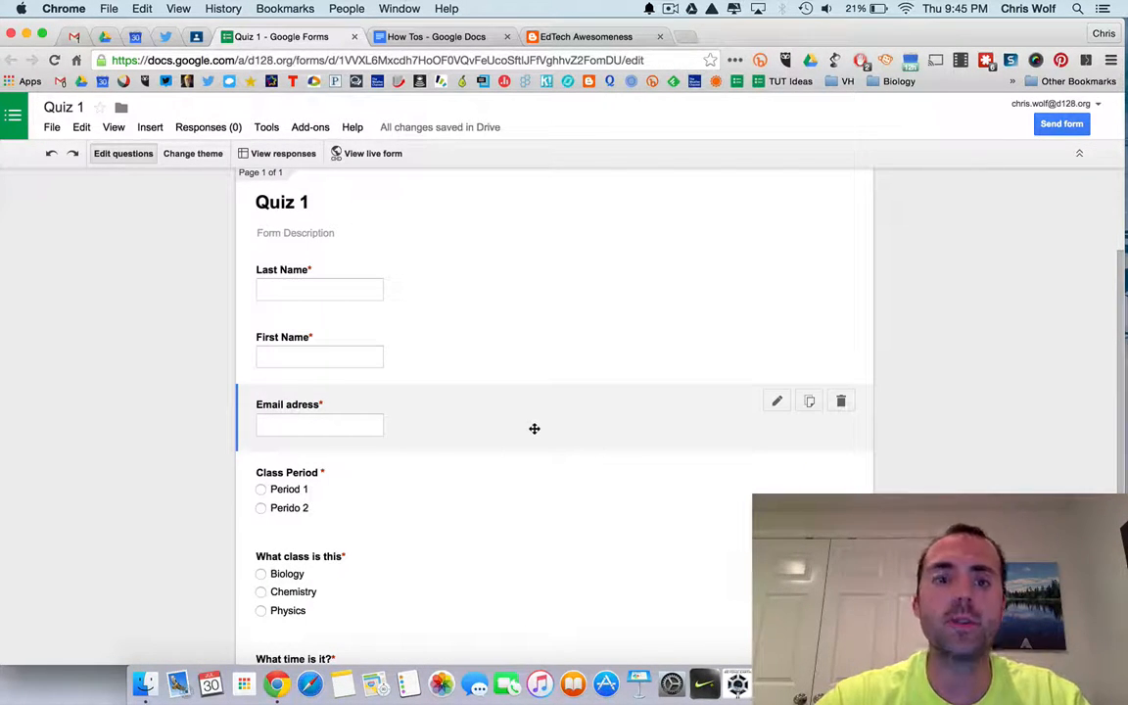
scroll(385, 450, down, 1)
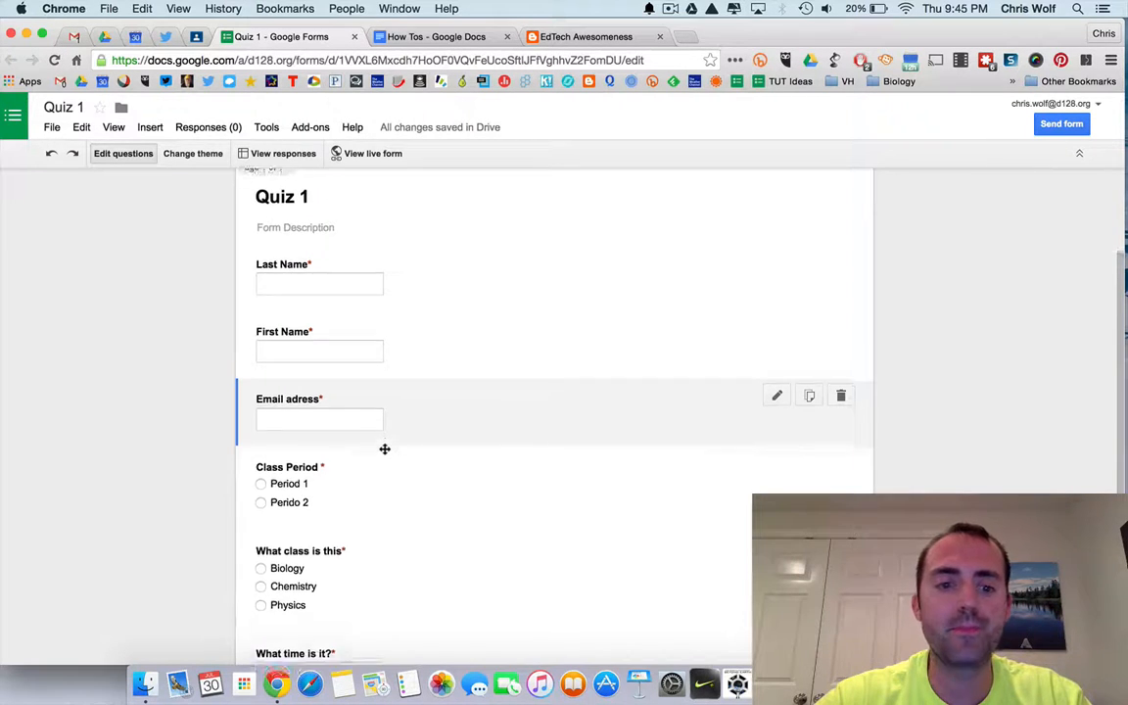
scroll(385, 449, down, 5)
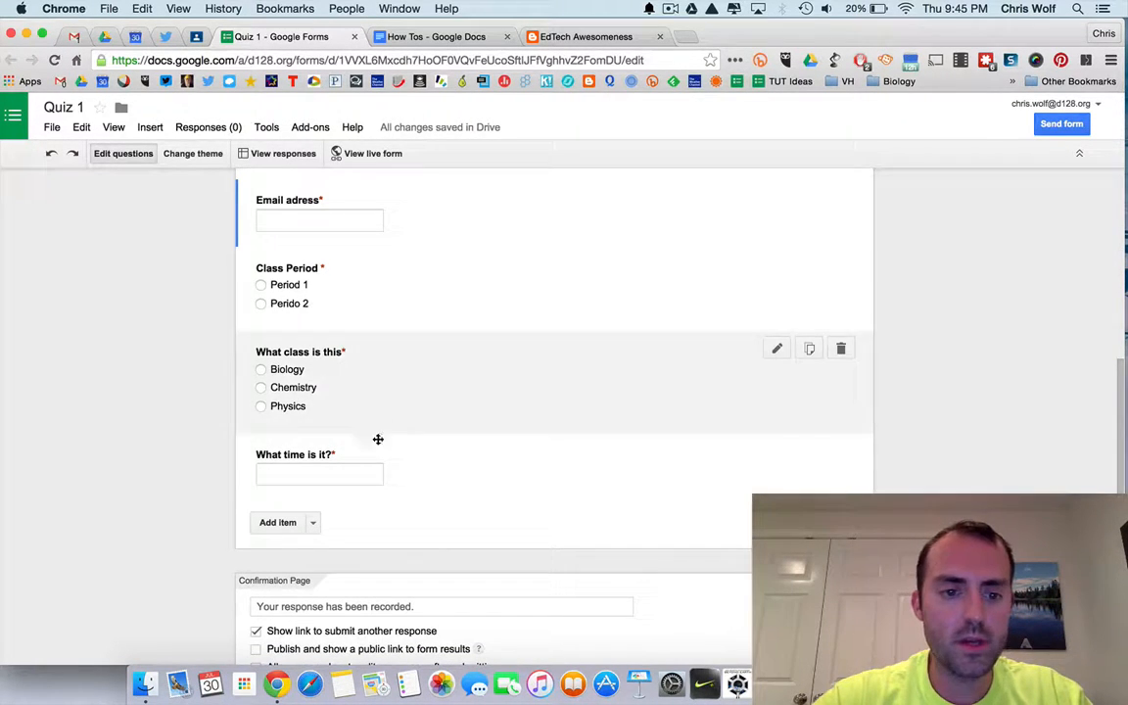
scroll(384, 446, up, 5)
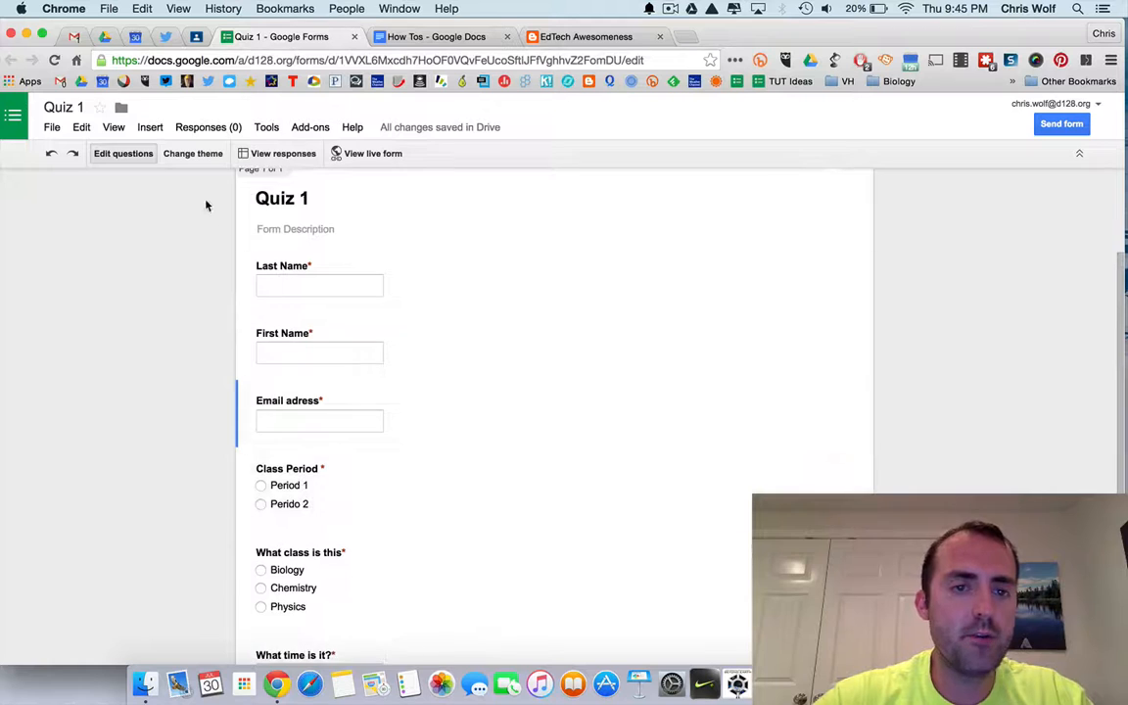
Apply the Beach Evening theme to the form and open its customization options.
click(192, 154)
scroll(1023, 421, down, 3)
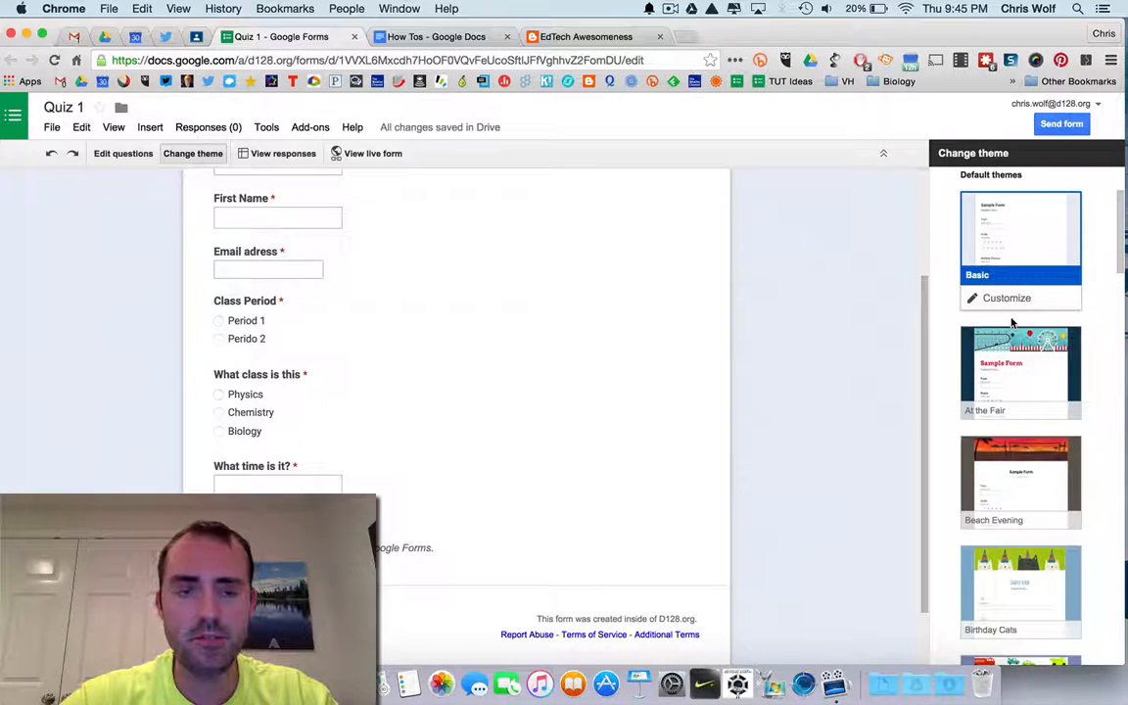
scroll(1011, 402, down, 2)
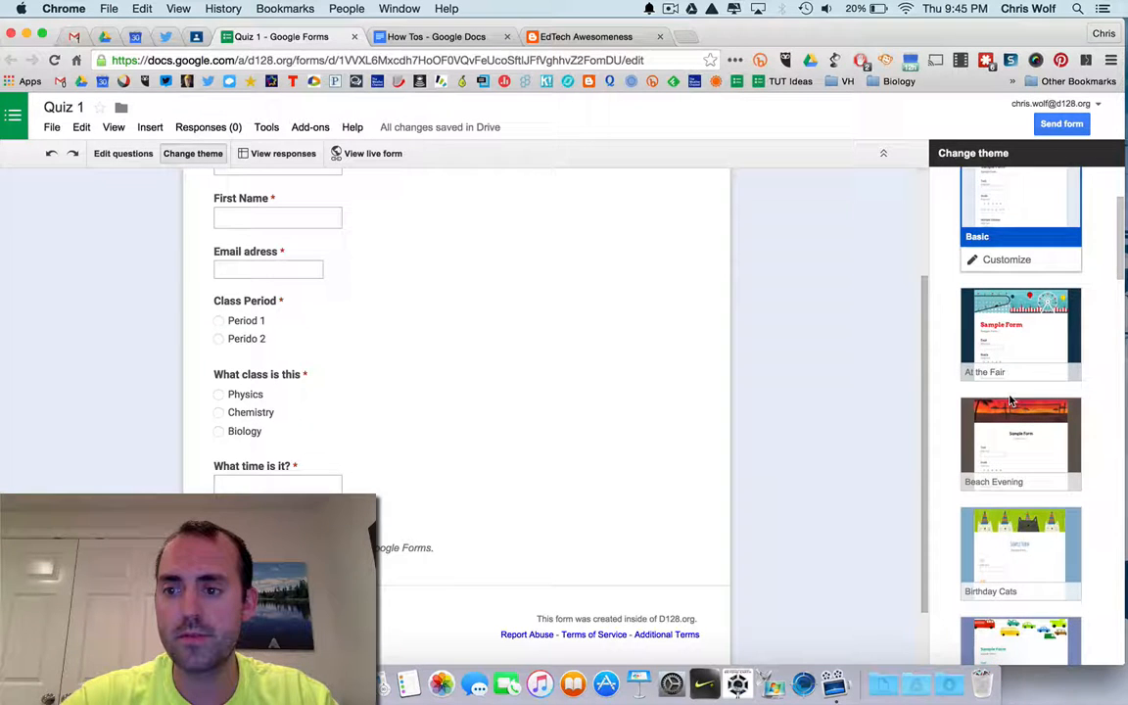
scroll(1011, 401, down, 1)
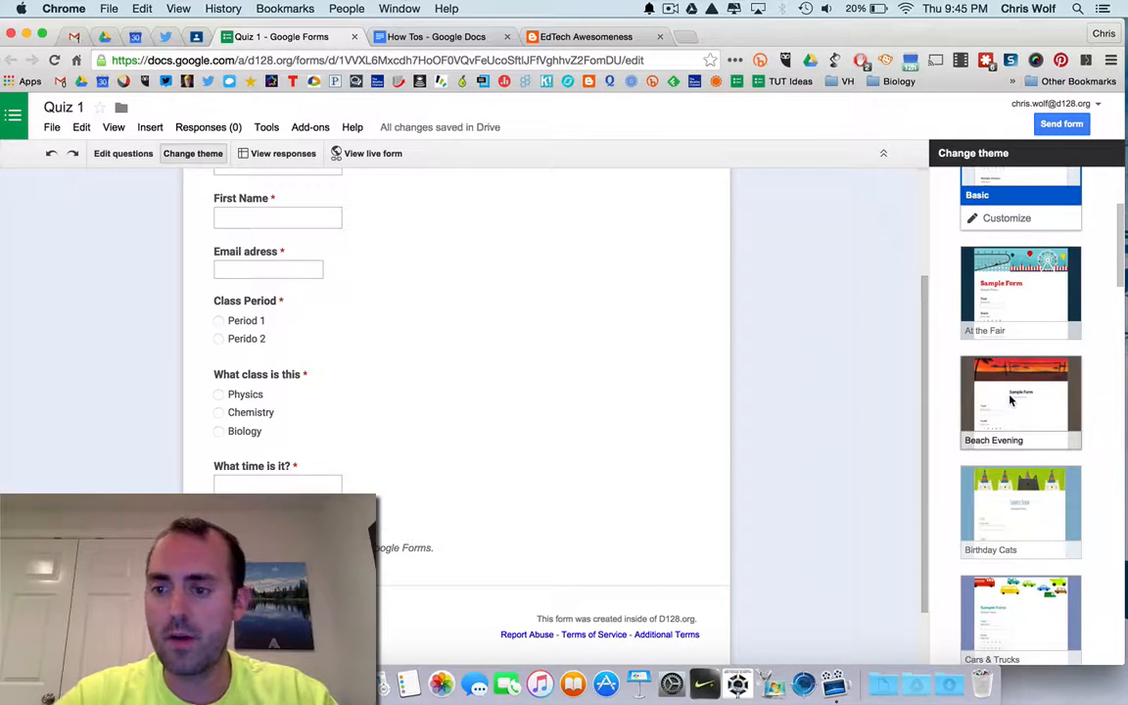
click(1012, 400)
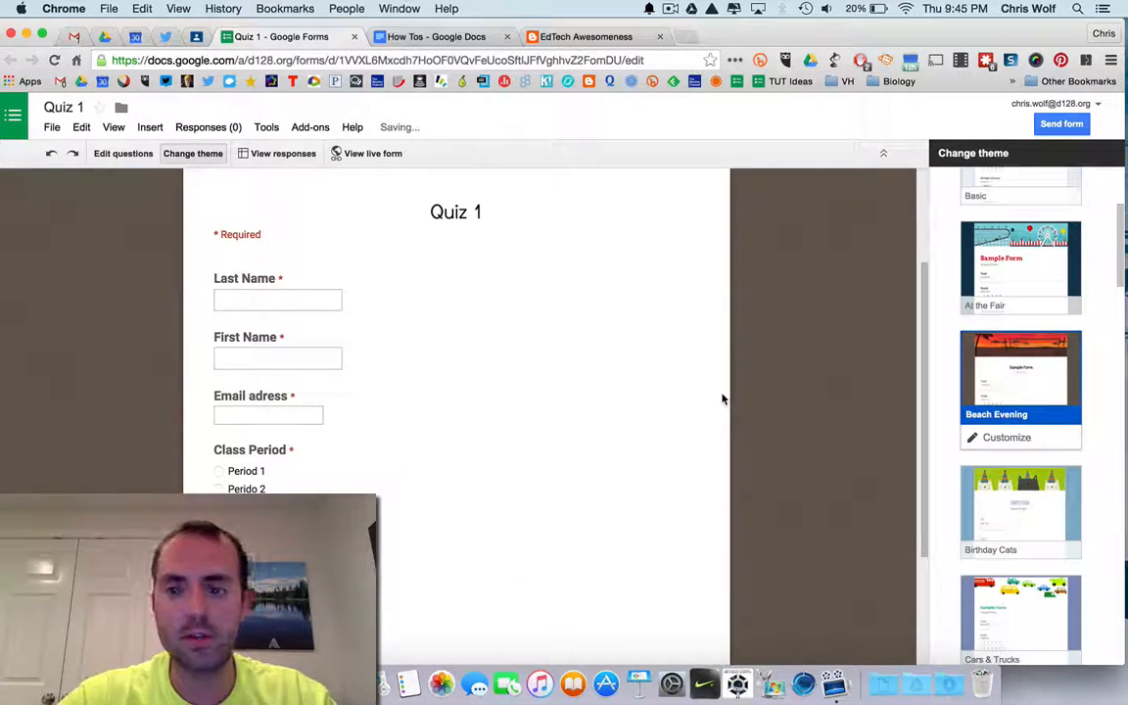
click(1033, 442)
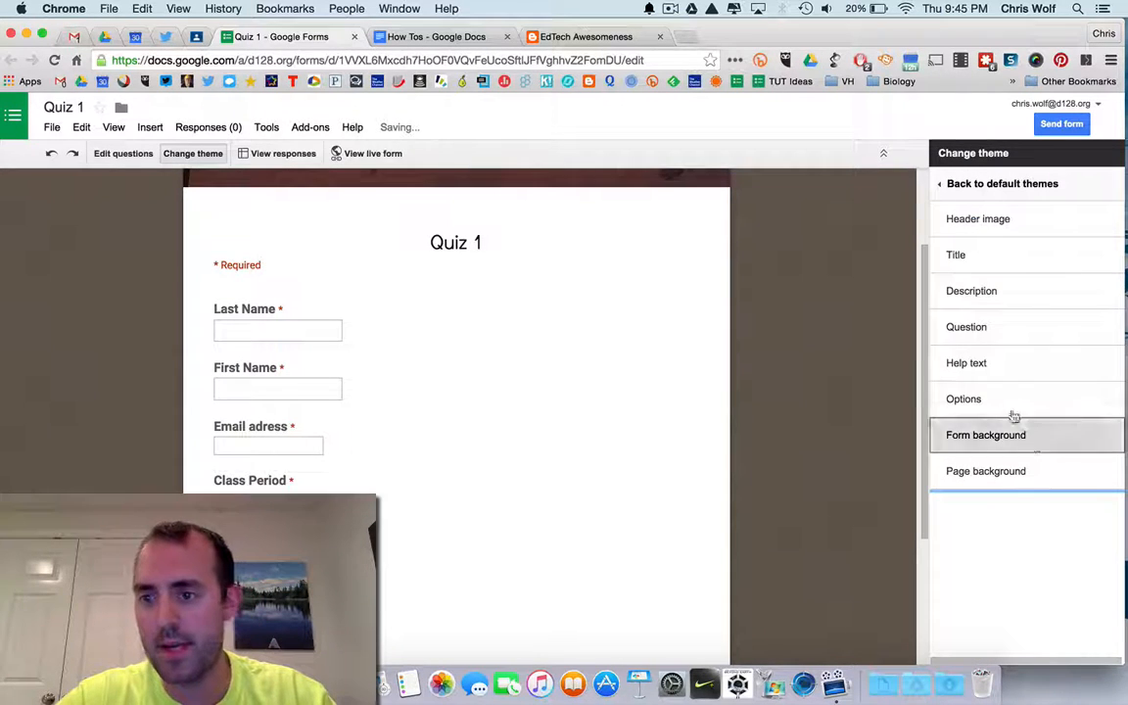
Set the form title's font to Courier New and return to the theme list.
click(988, 258)
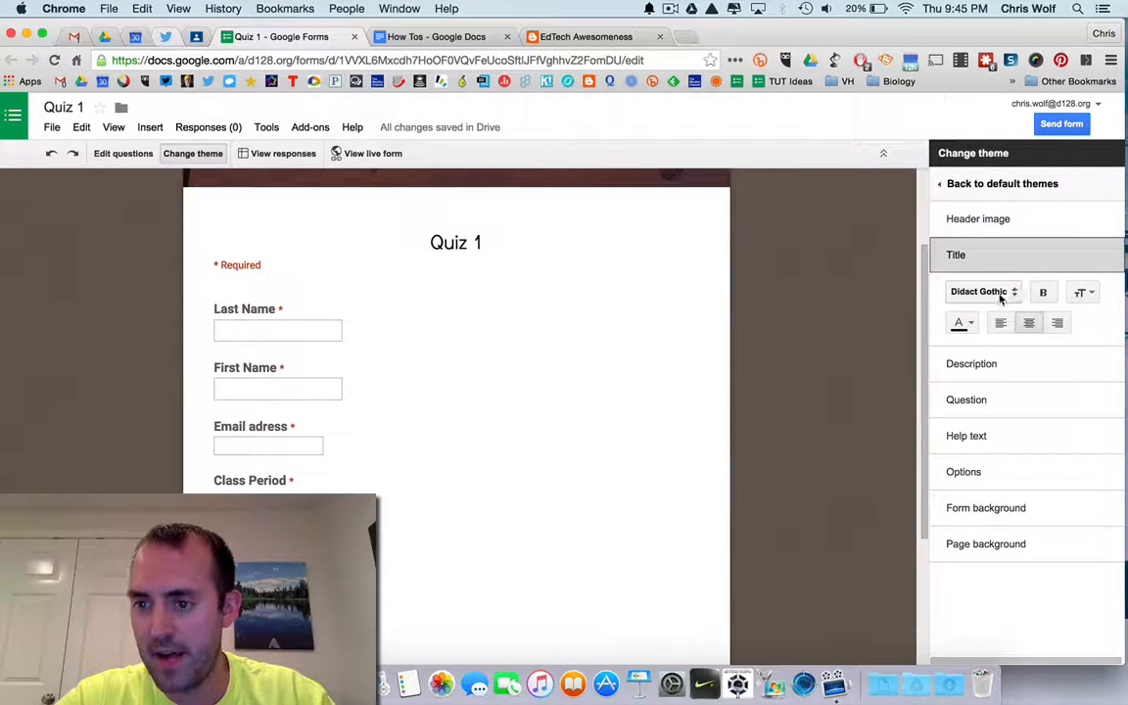
click(999, 294)
click(997, 323)
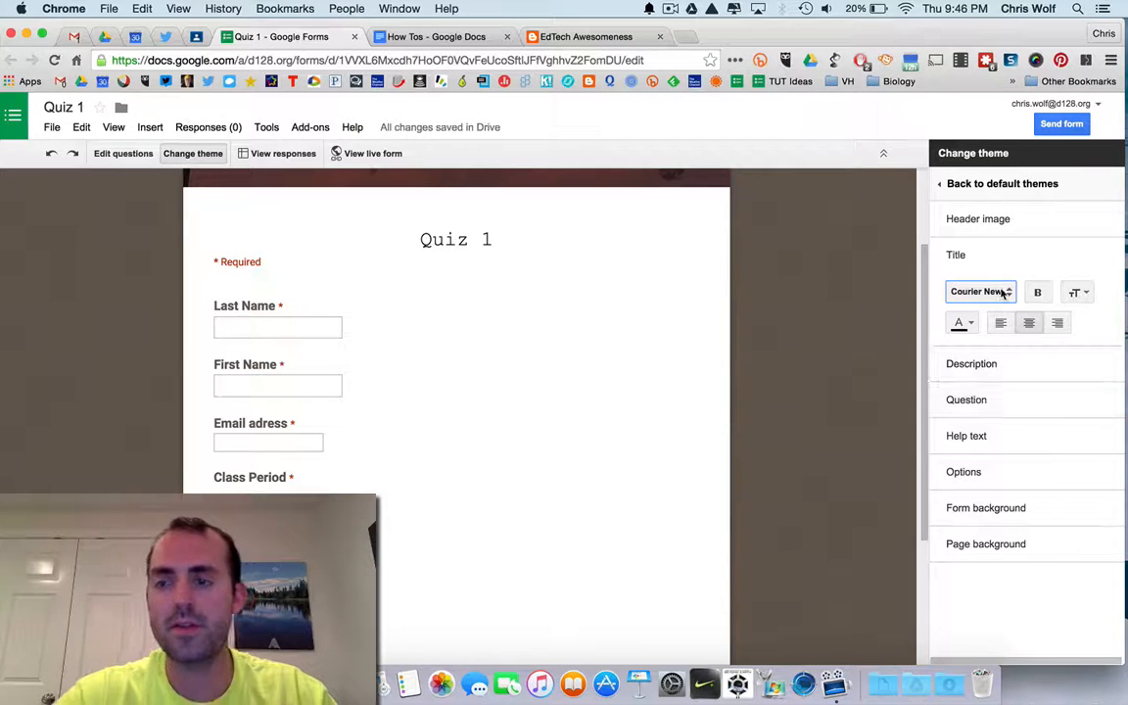
click(955, 186)
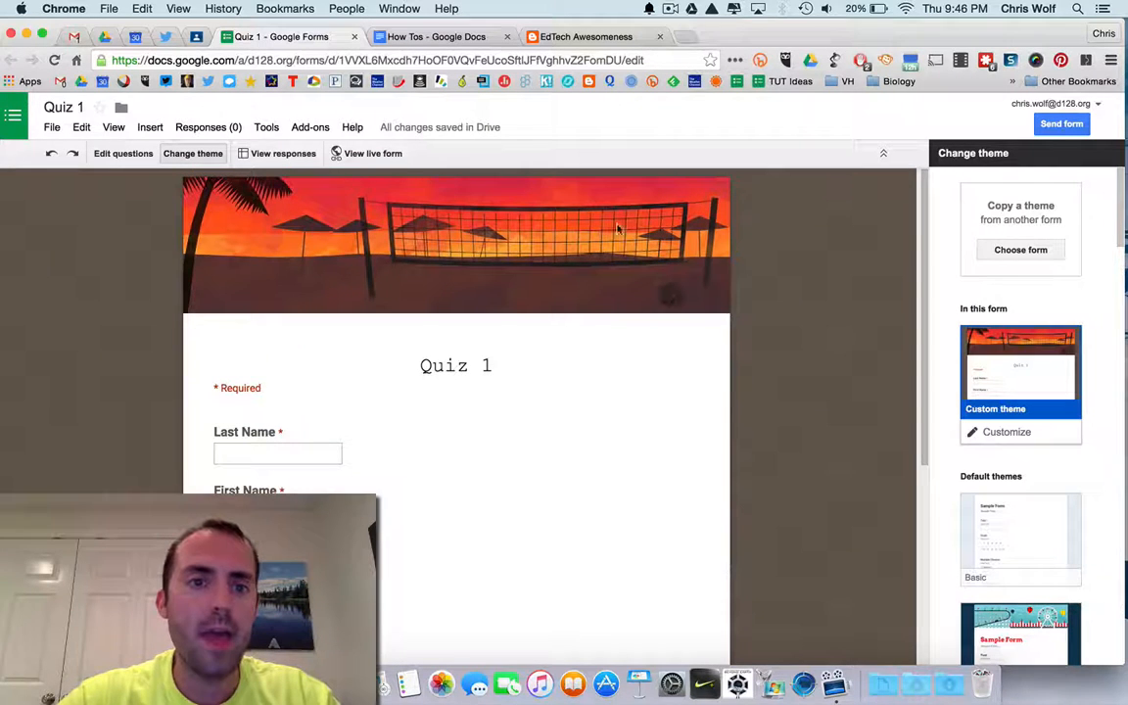
Open the live form, scroll through it, and select its web address.
click(382, 152)
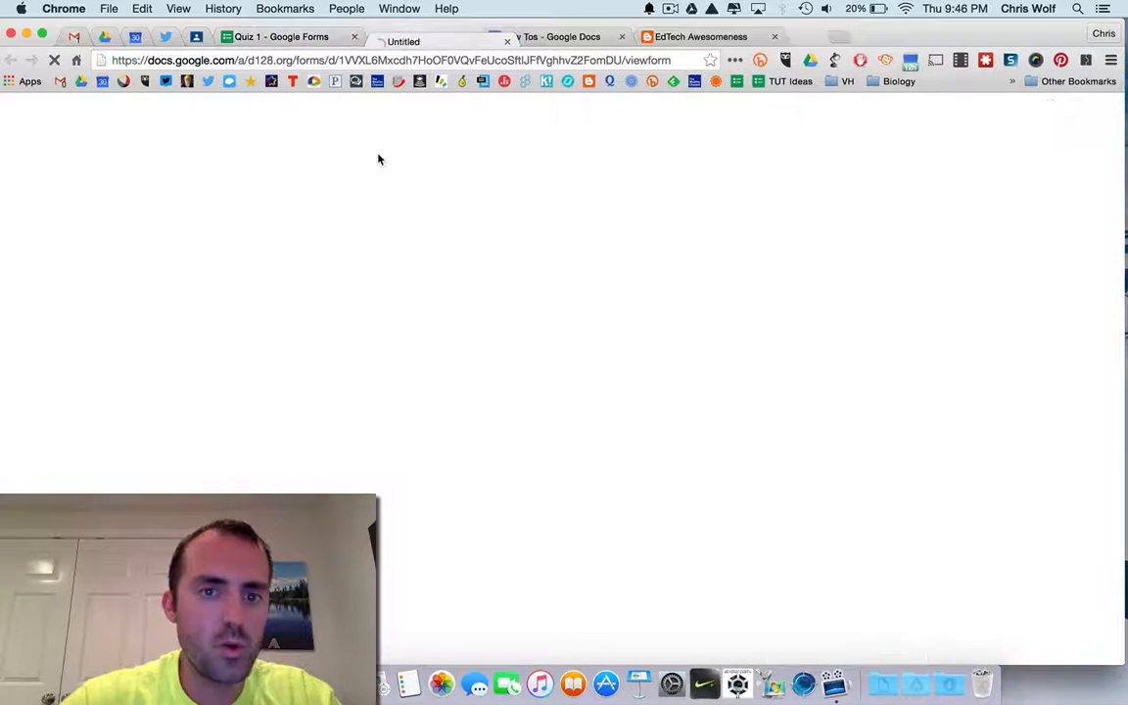
scroll(468, 391, down, 5)
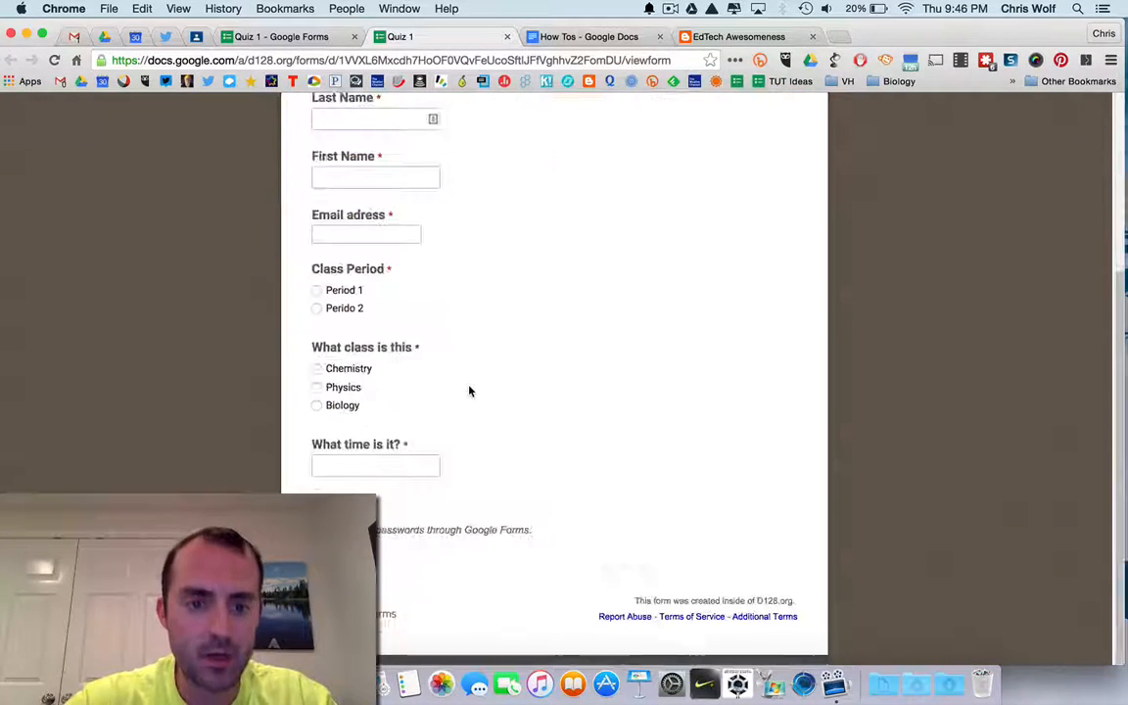
scroll(468, 391, up, 5)
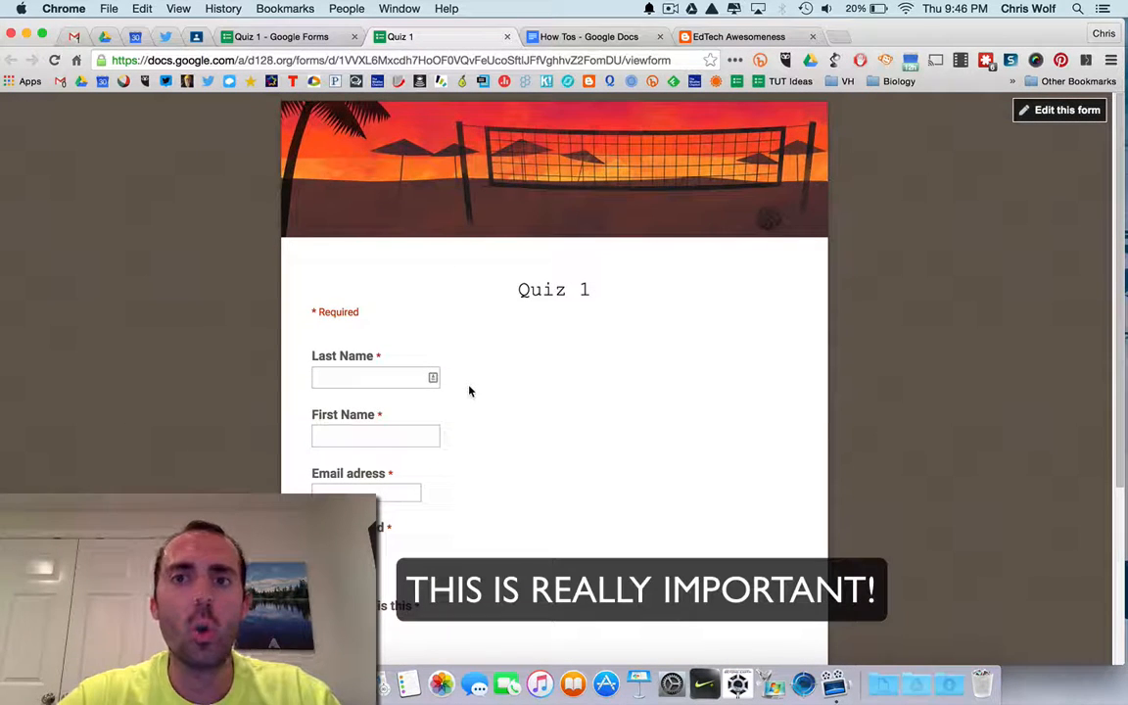
click(102, 60)
click(118, 61)
click(181, 61)
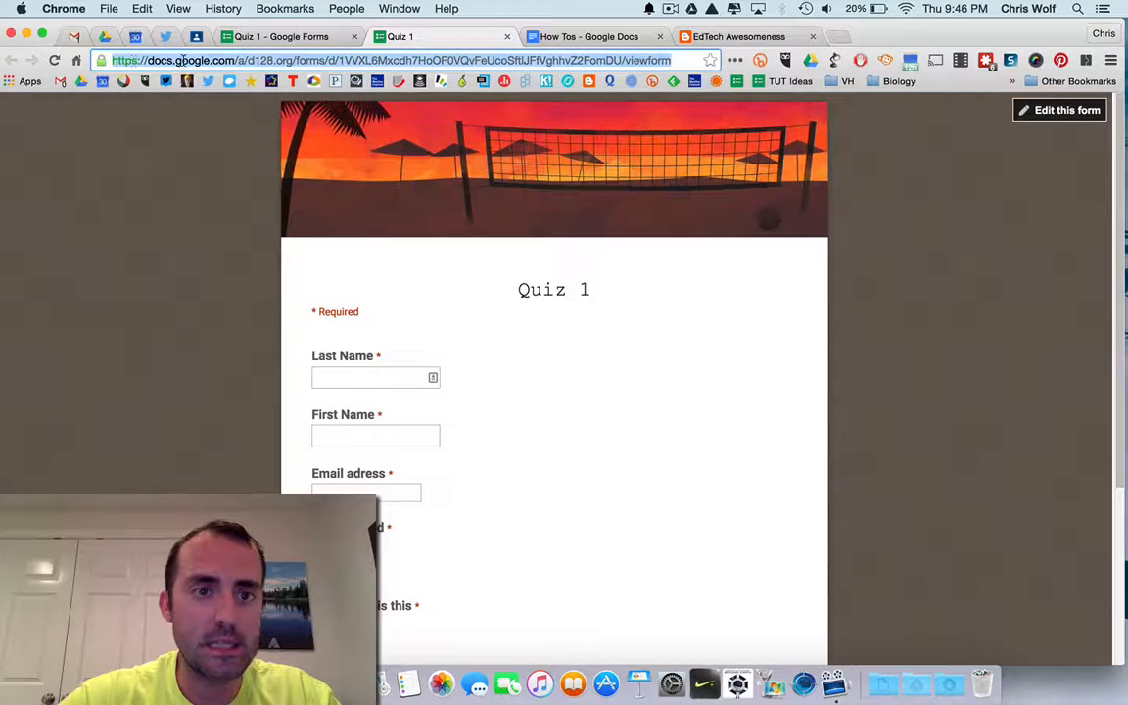
Compare the form editor's web address with the live form's address.
click(237, 36)
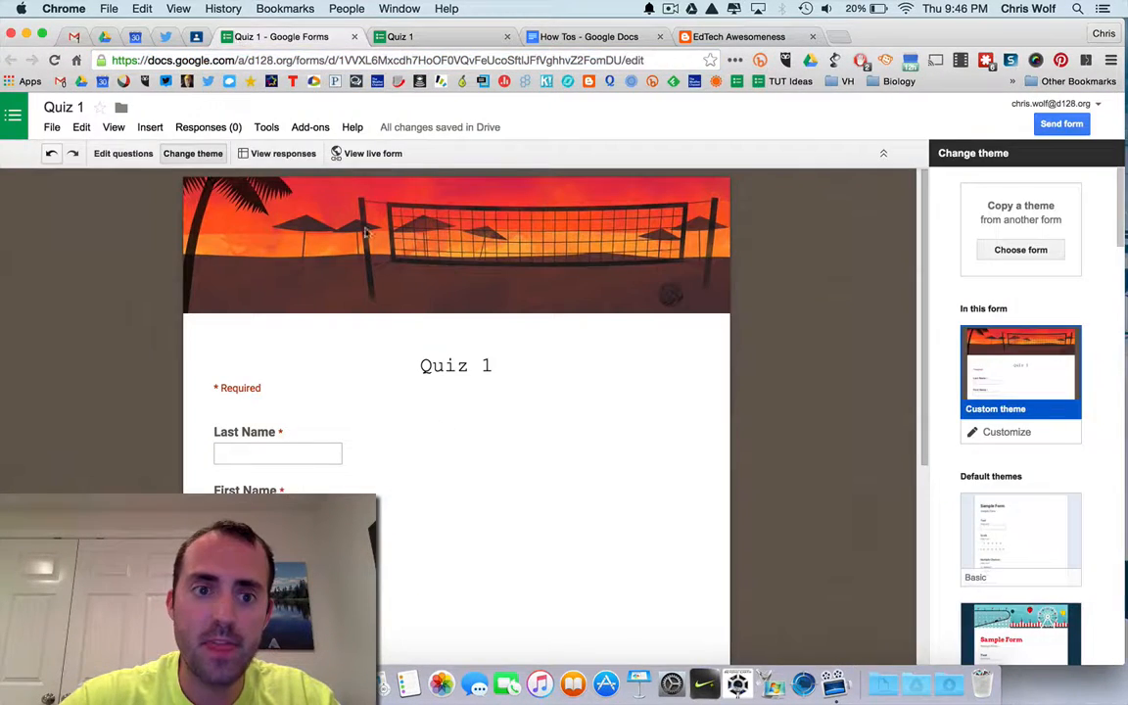
click(308, 62)
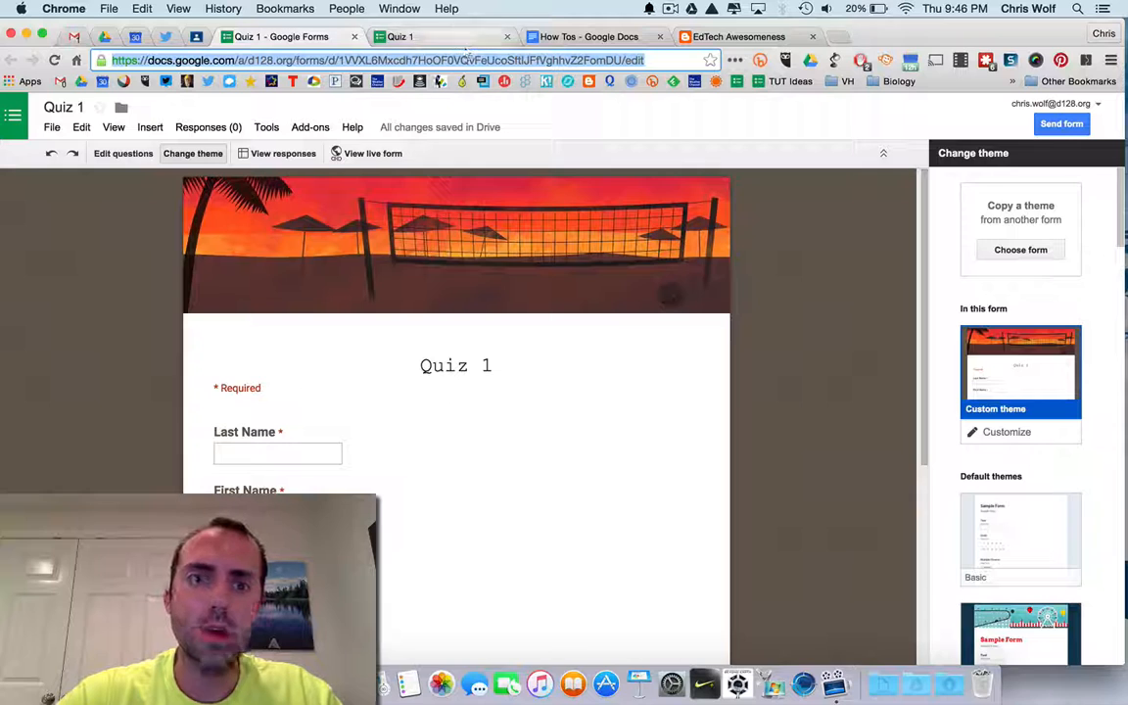
Open the live form again and generate a shortened link with QR code for it.
click(362, 161)
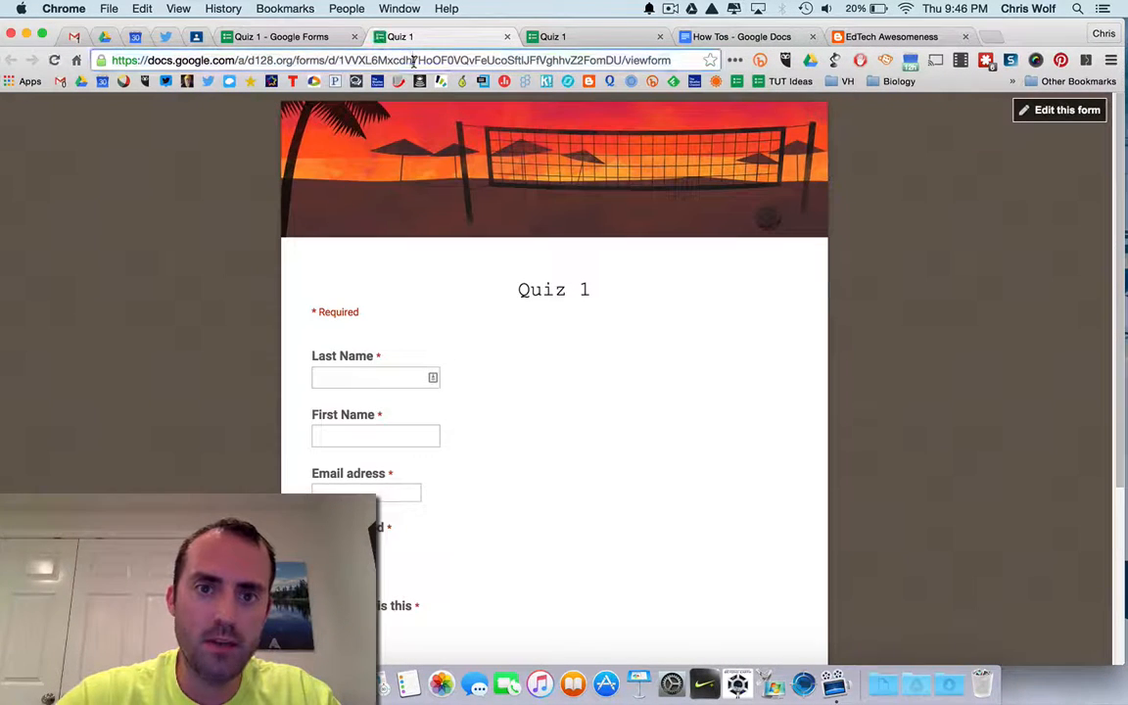
click(414, 61)
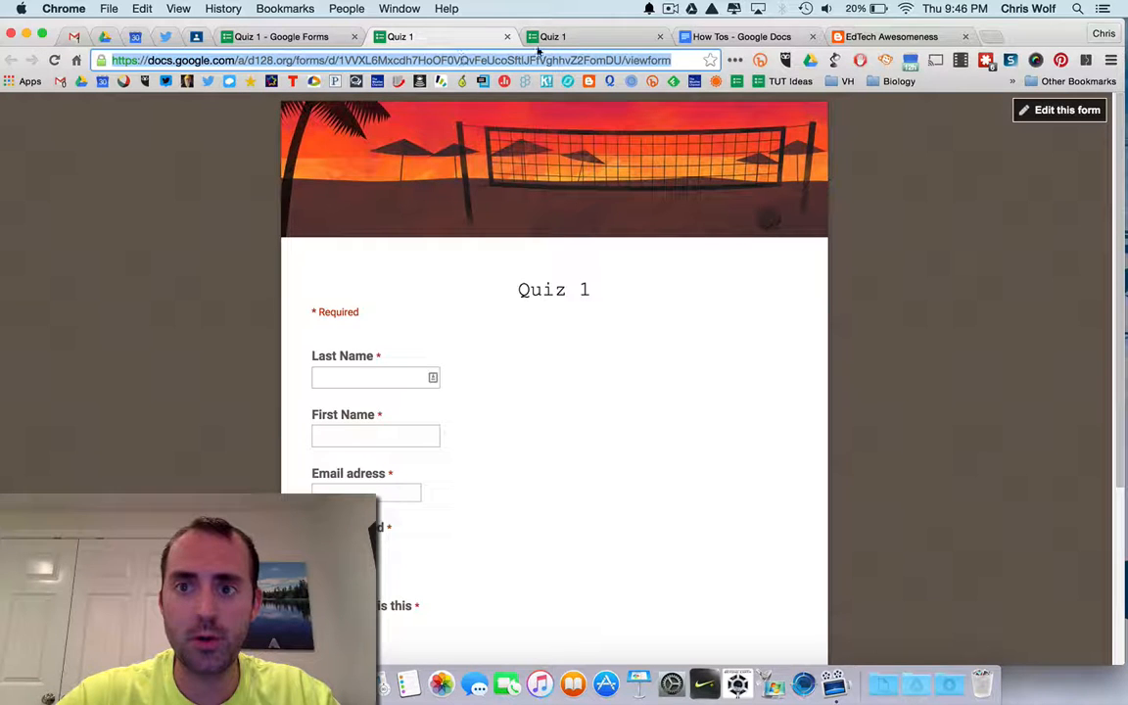
click(734, 61)
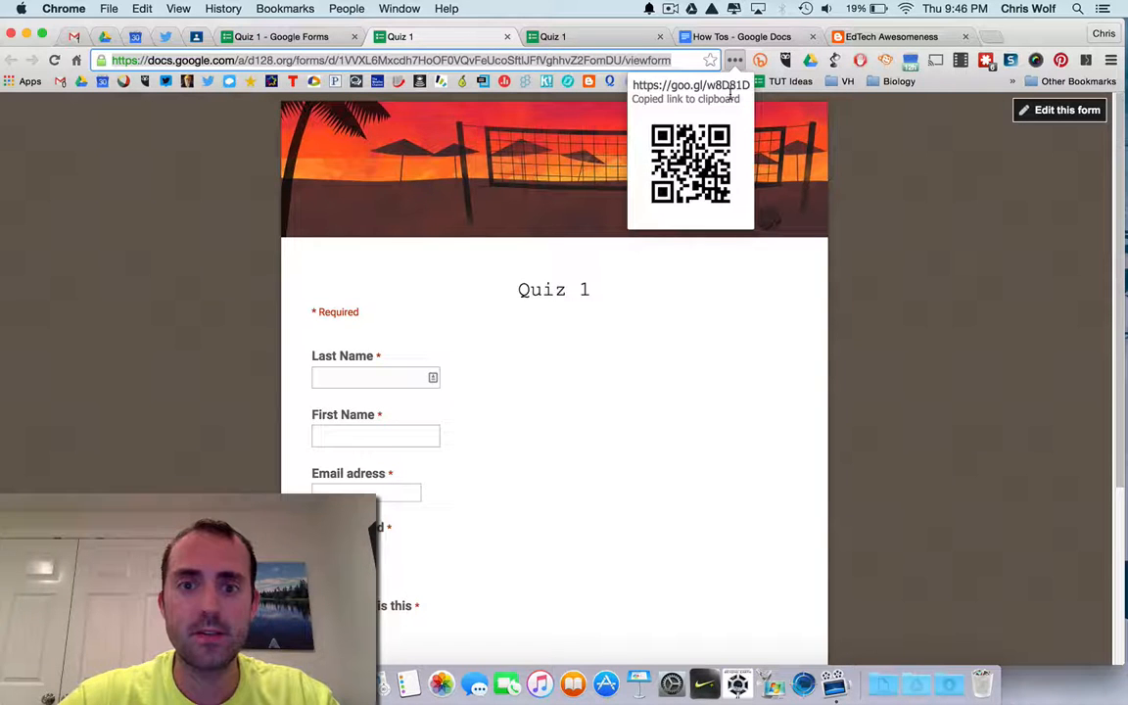
Open the form's responses spreadsheet and browse its columns and the Flubaroo add-on options.
click(280, 36)
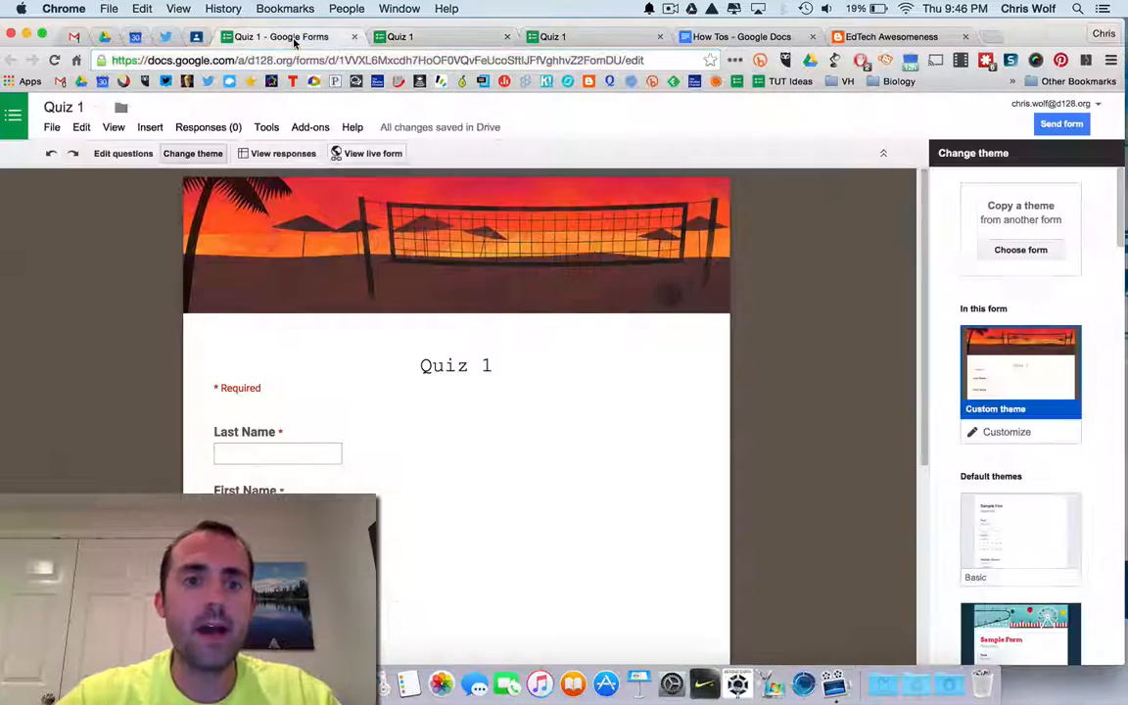
click(282, 153)
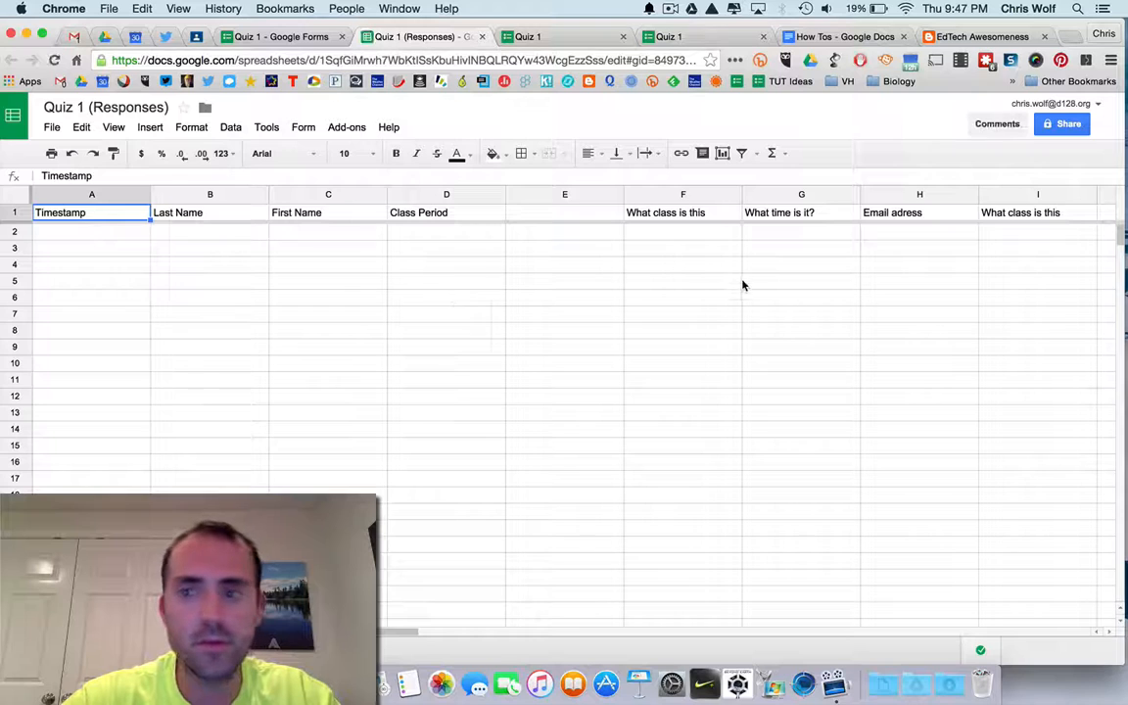
scroll(743, 284, right, 5)
scroll(743, 285, left, 5)
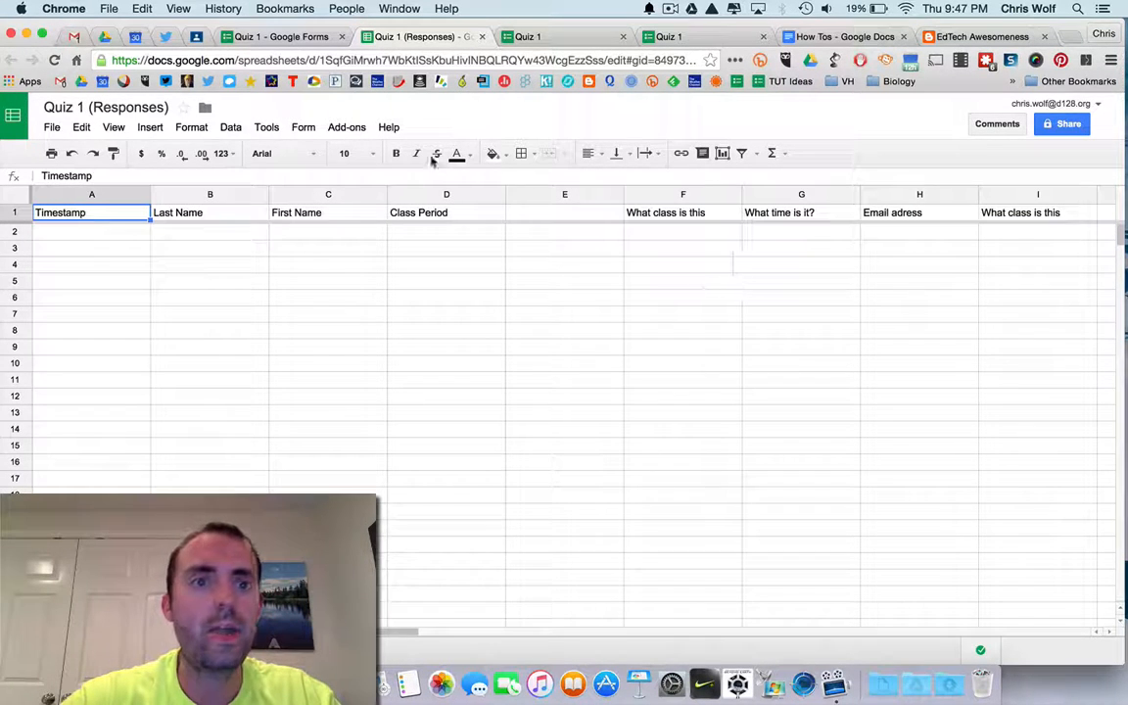
click(356, 134)
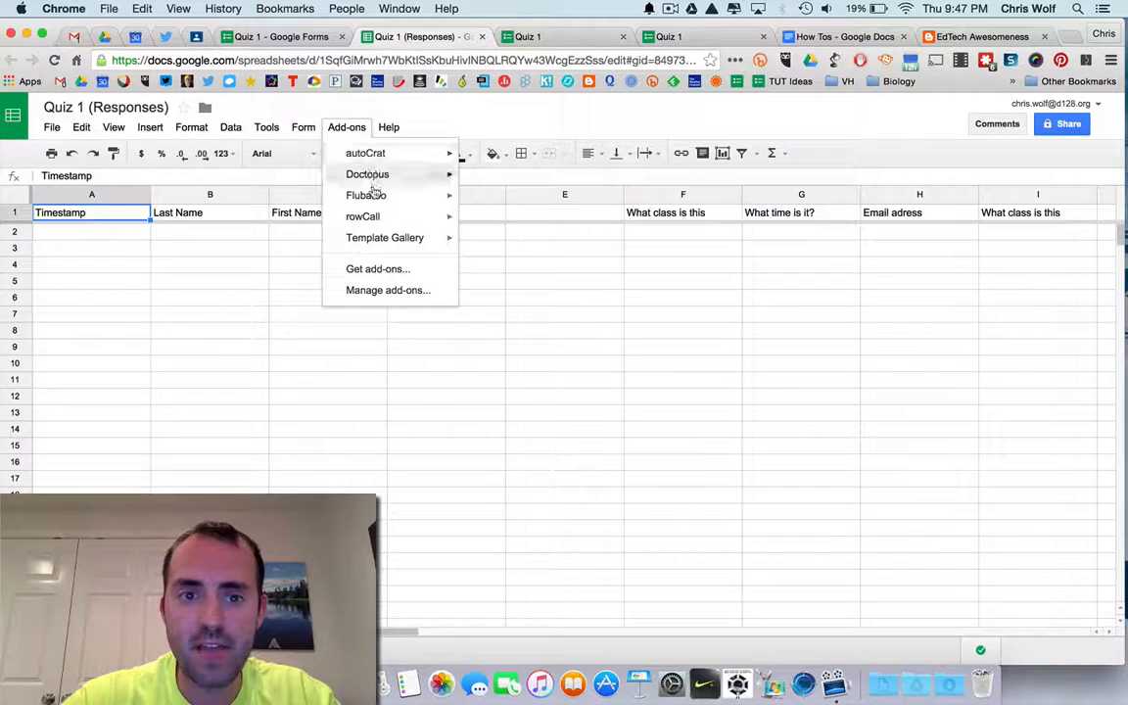
mouse_move(375, 195)
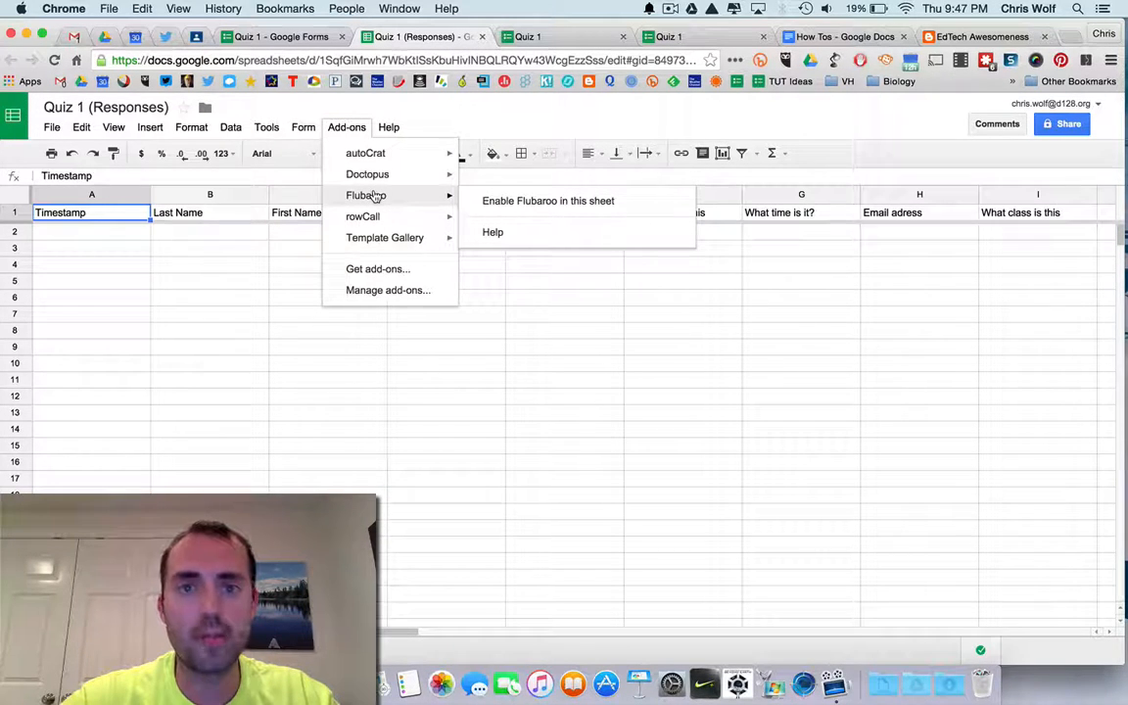
click(443, 130)
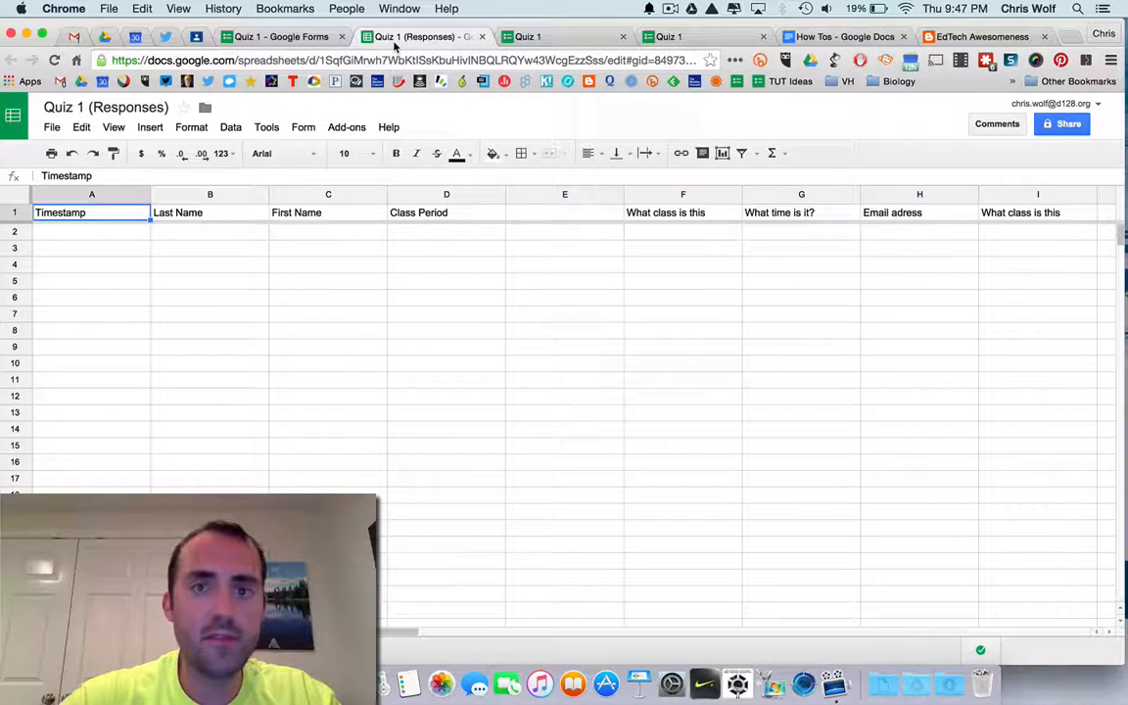
Search Google Drive for Quiz 1.
click(102, 36)
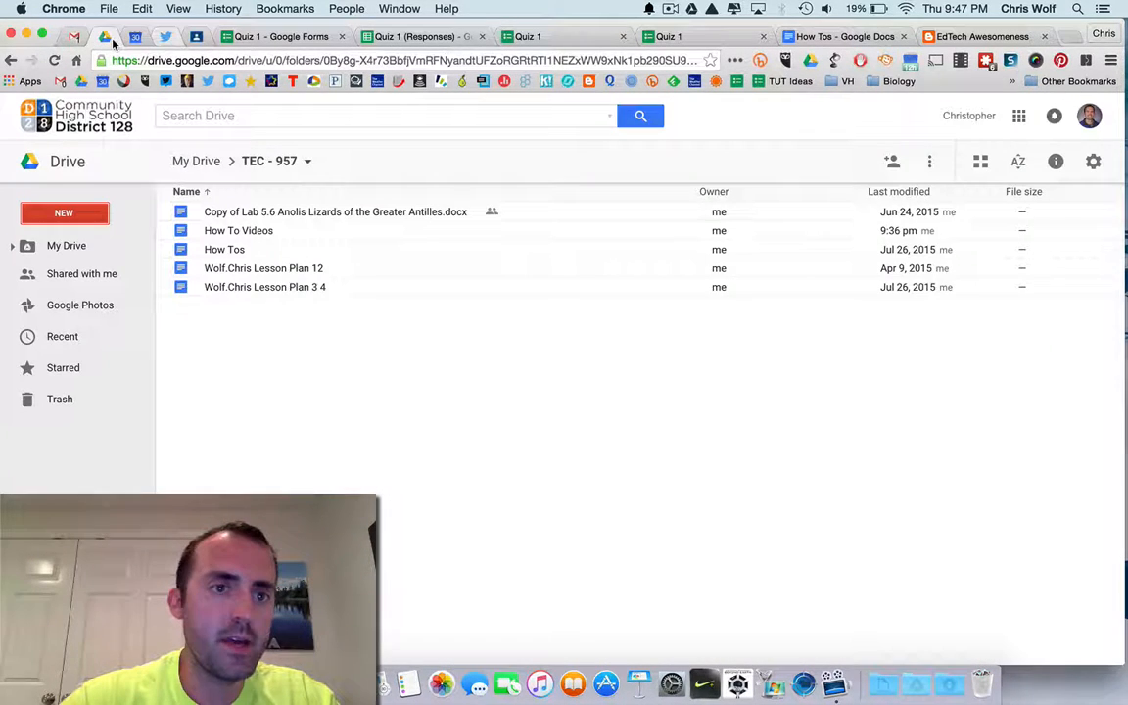
click(277, 39)
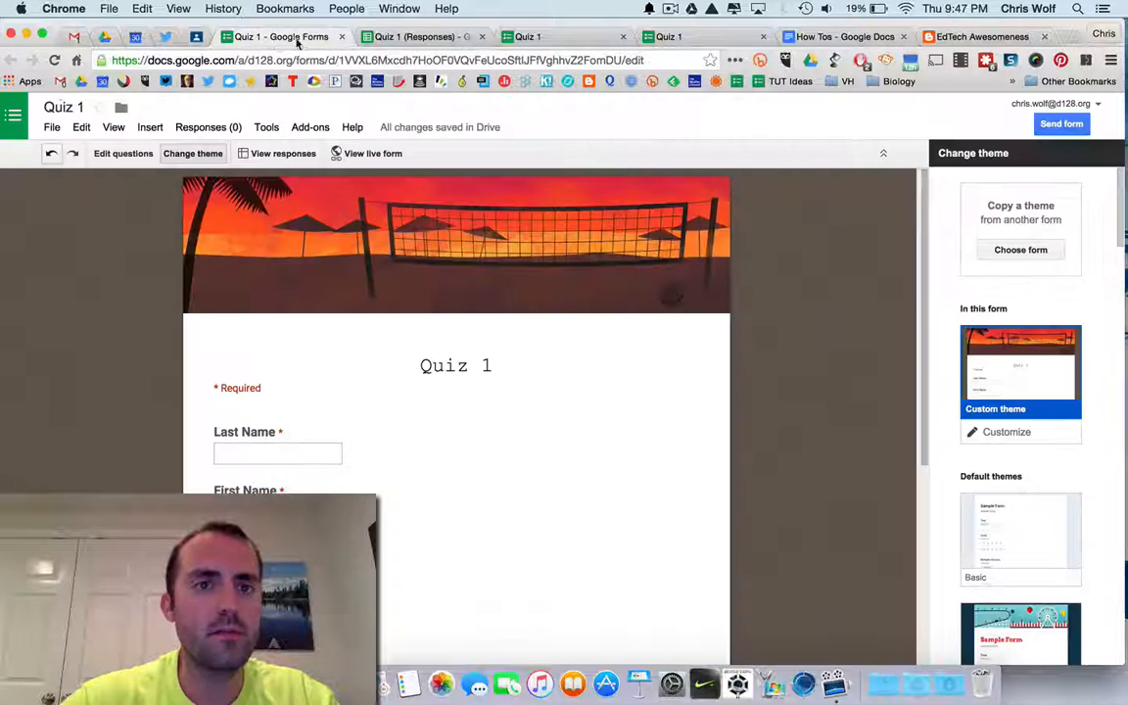
click(103, 36)
click(203, 116)
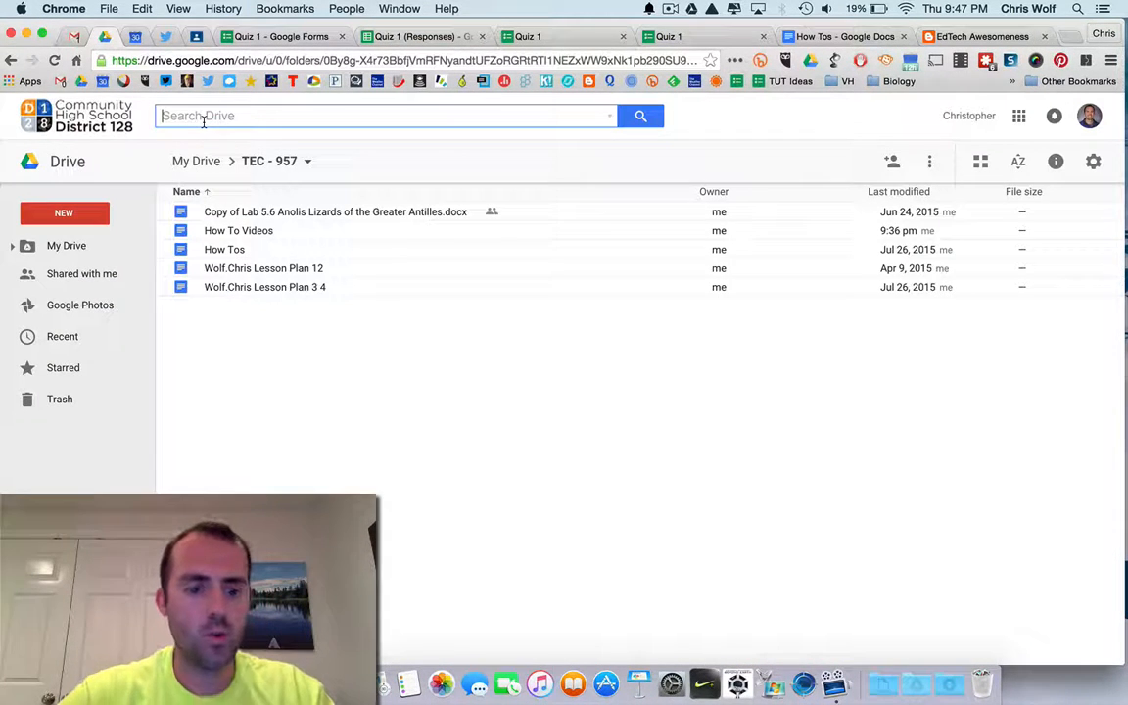
text(Quiz 1)
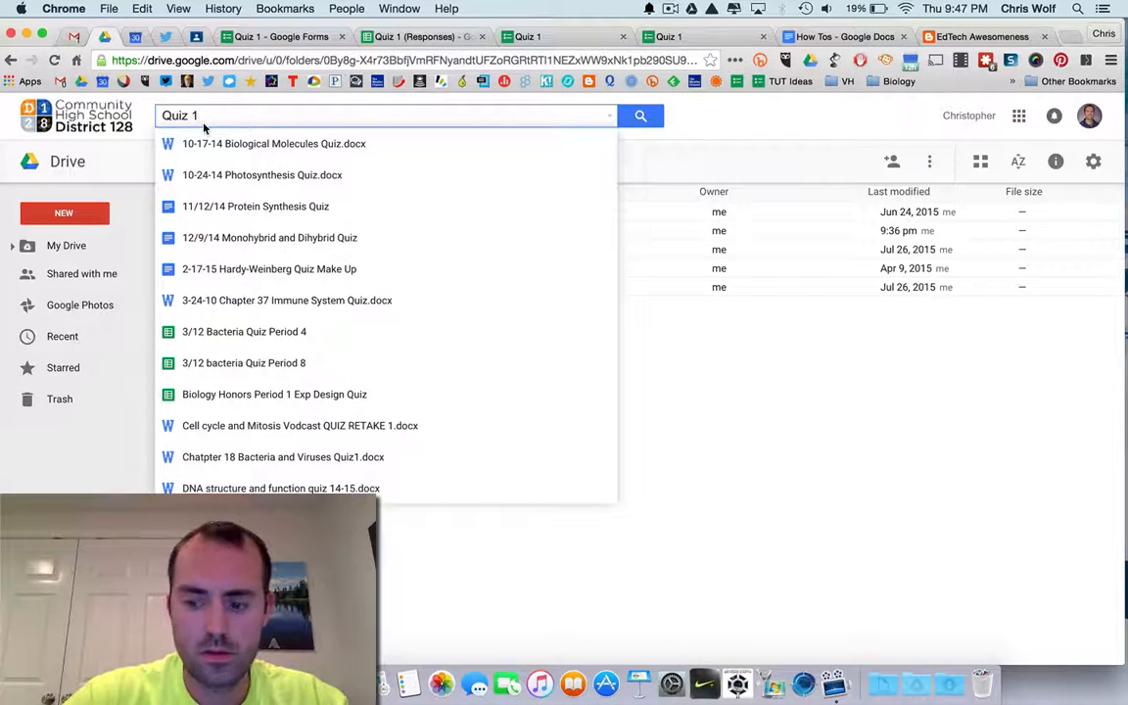
key(Return)
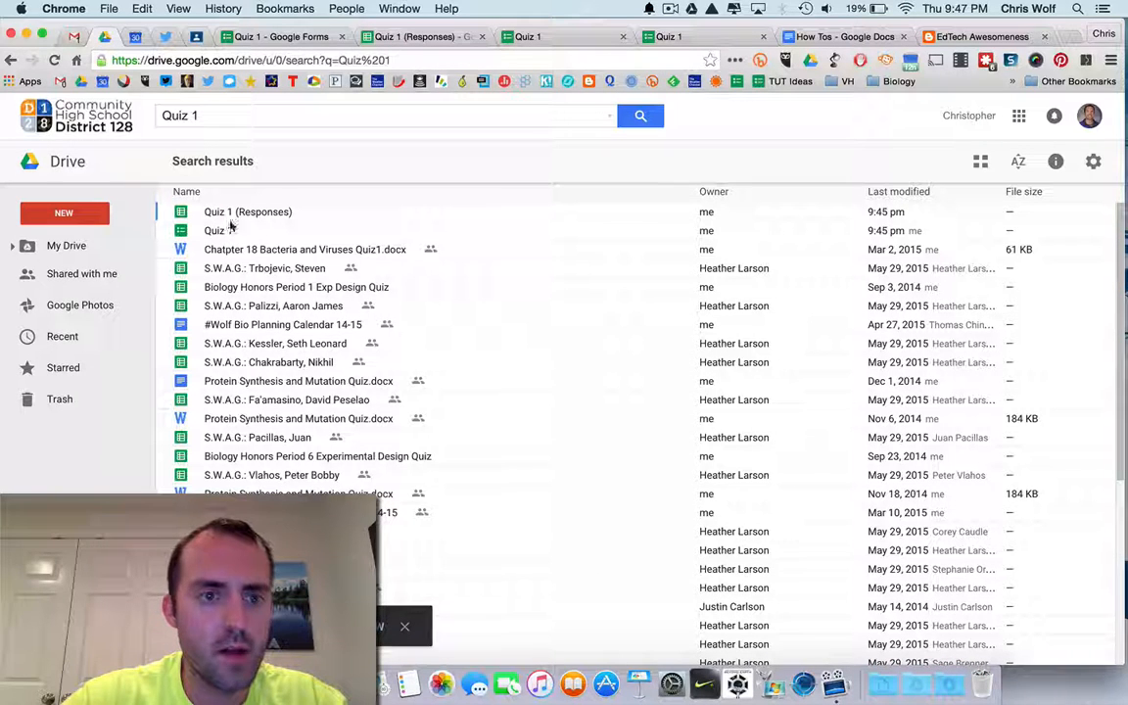
Open the Quiz 1 form and the Quiz 1 (Responses) spreadsheet from the search results.
double_click(219, 231)
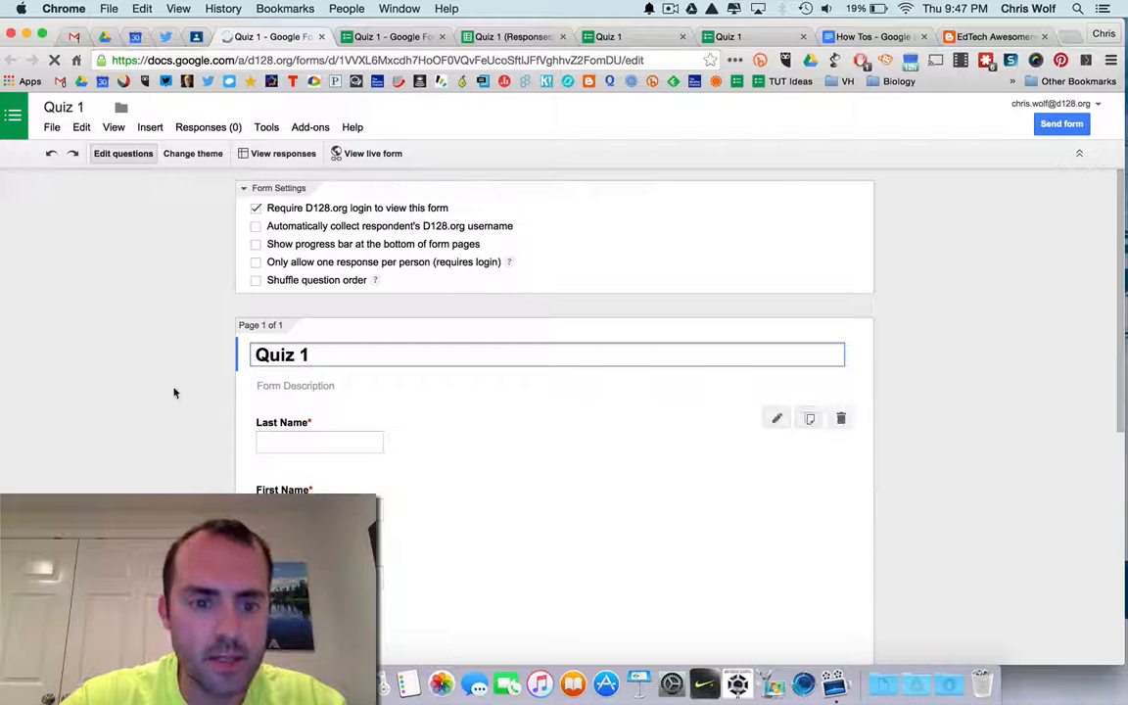
click(113, 37)
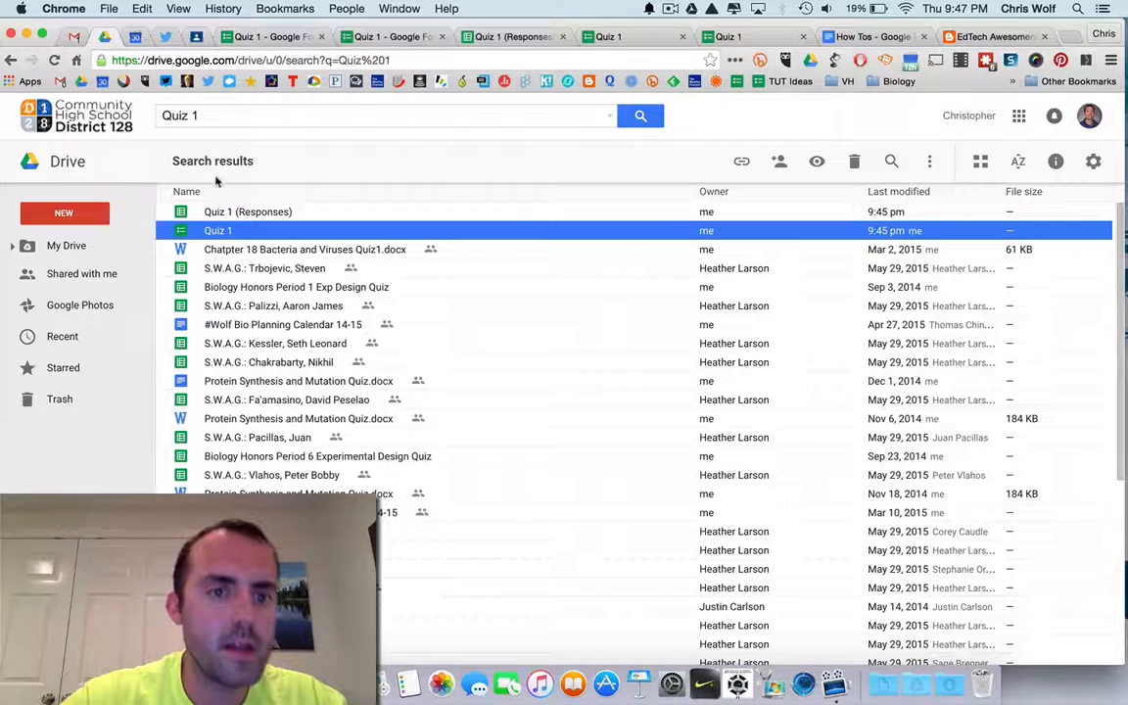
click(224, 215)
double_click(226, 217)
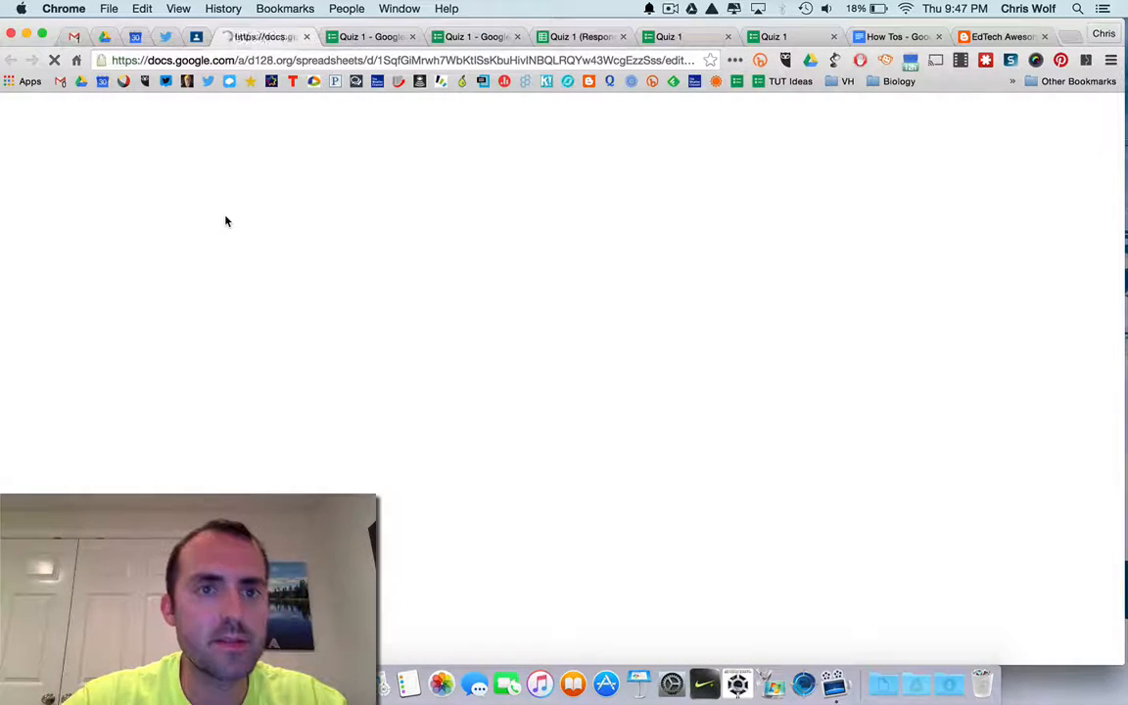